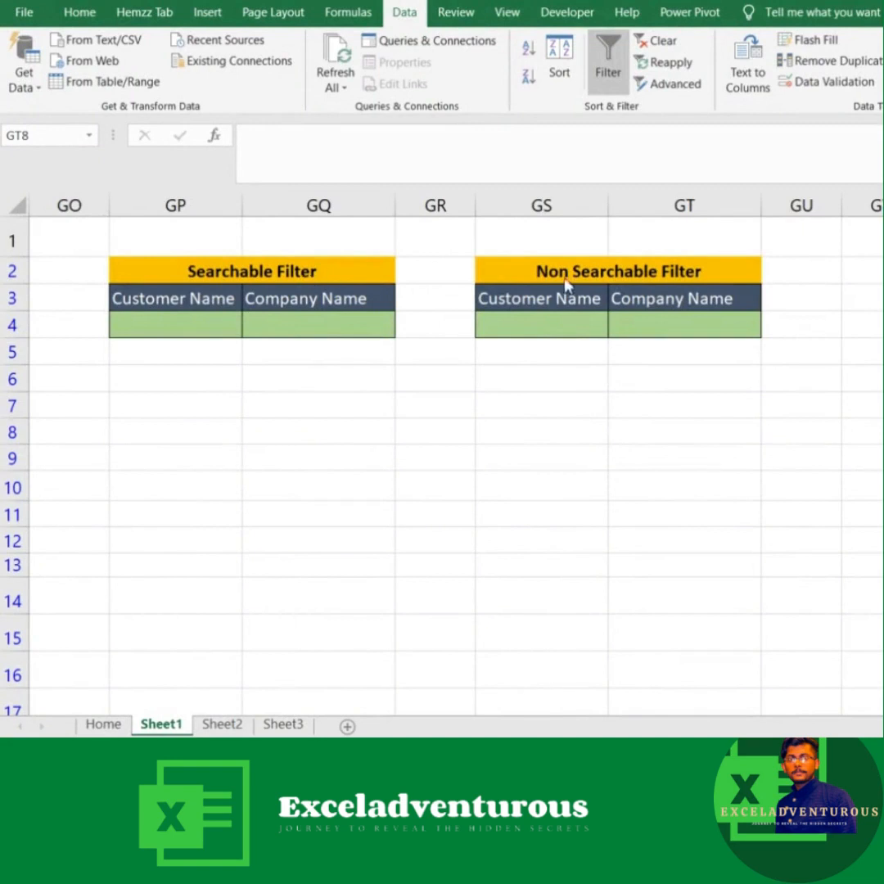
# Step: Filter the Searchable Filter customer list in GP4 with "si" and choose the second matching customer
pyautogui.click(219, 331)
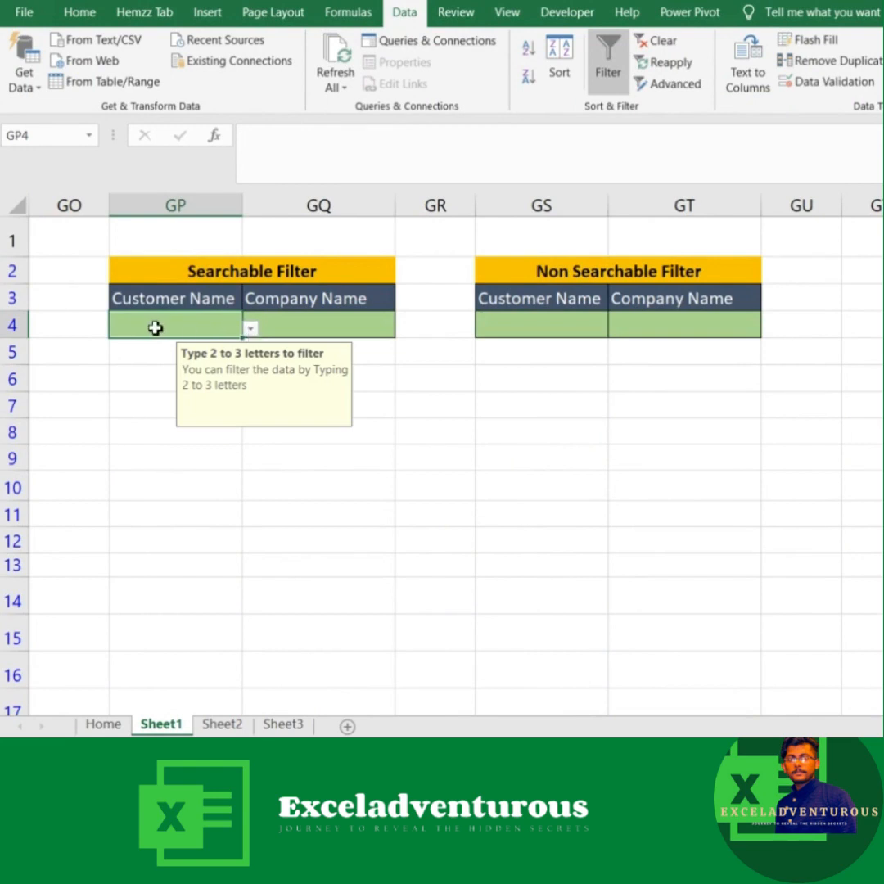
pyautogui.click(251, 328)
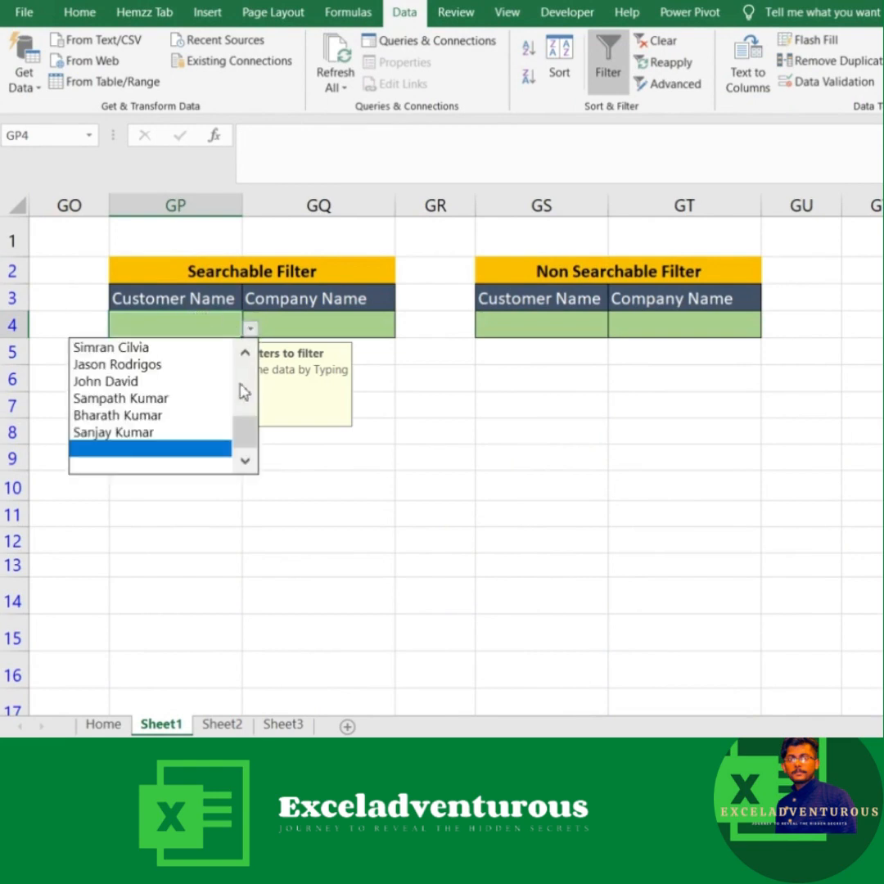
pyautogui.moveTo(245, 449); pyautogui.dragTo(250, 393)
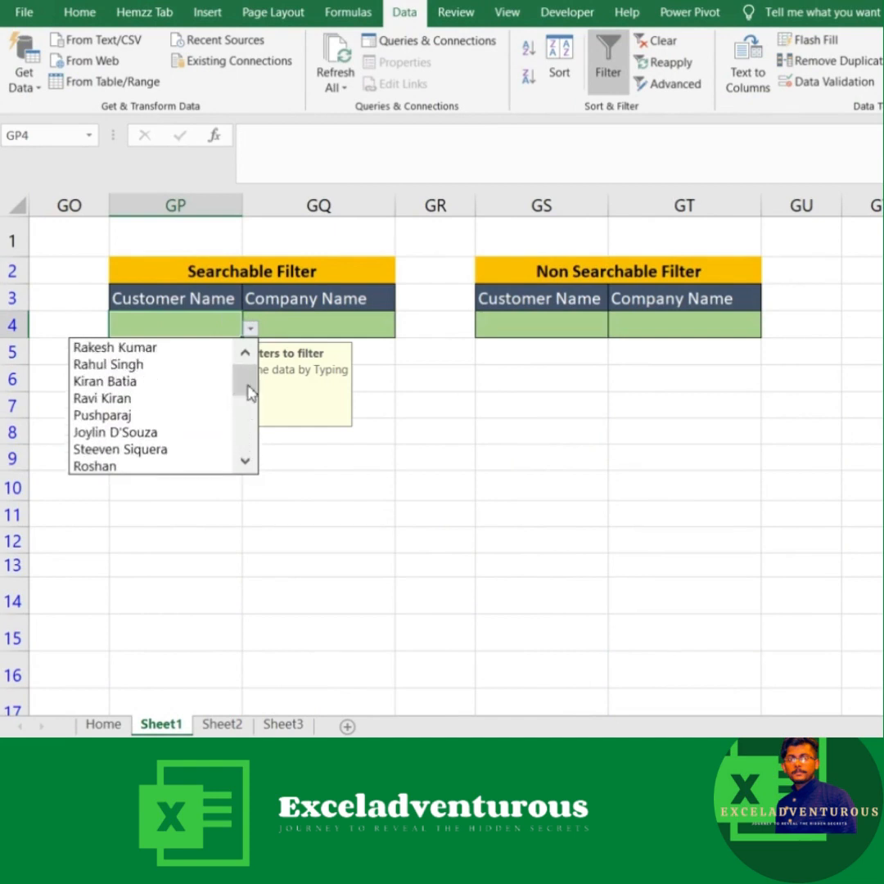
pyautogui.click(166, 322)
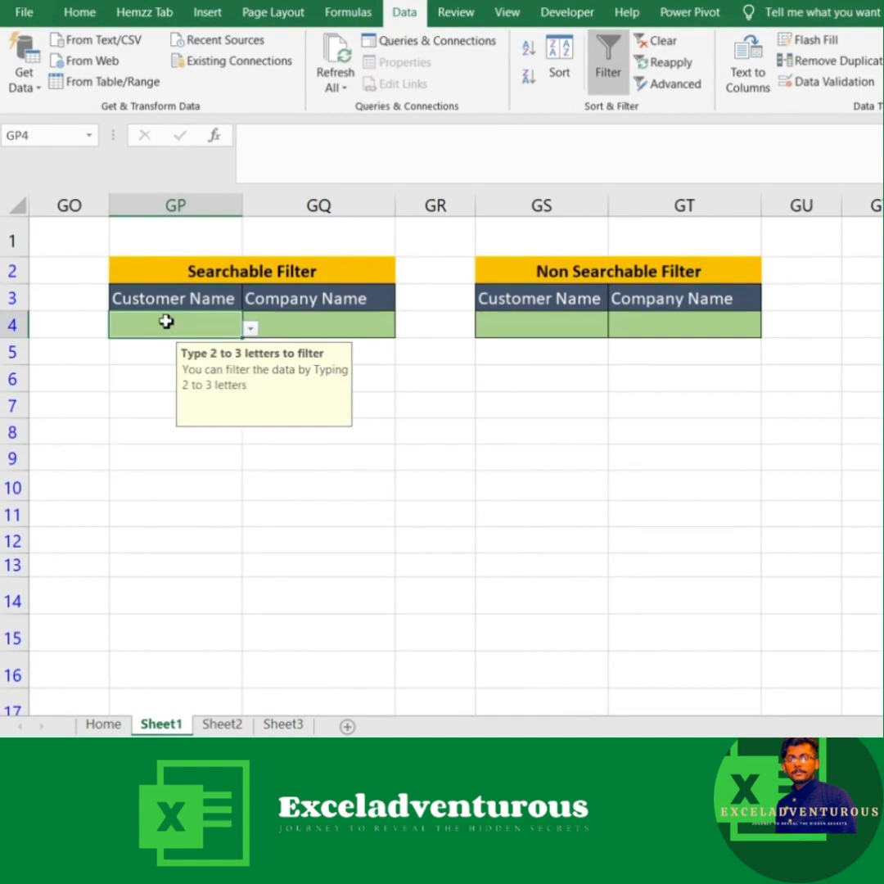
pyautogui.write('si')
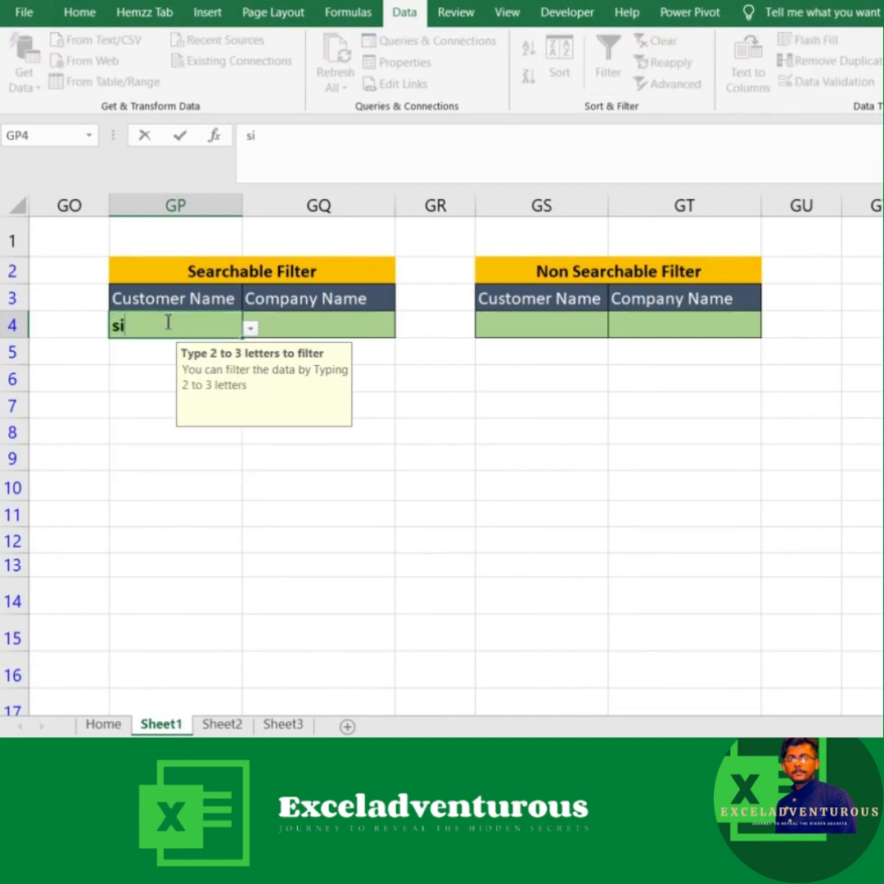
pyautogui.click(250, 328)
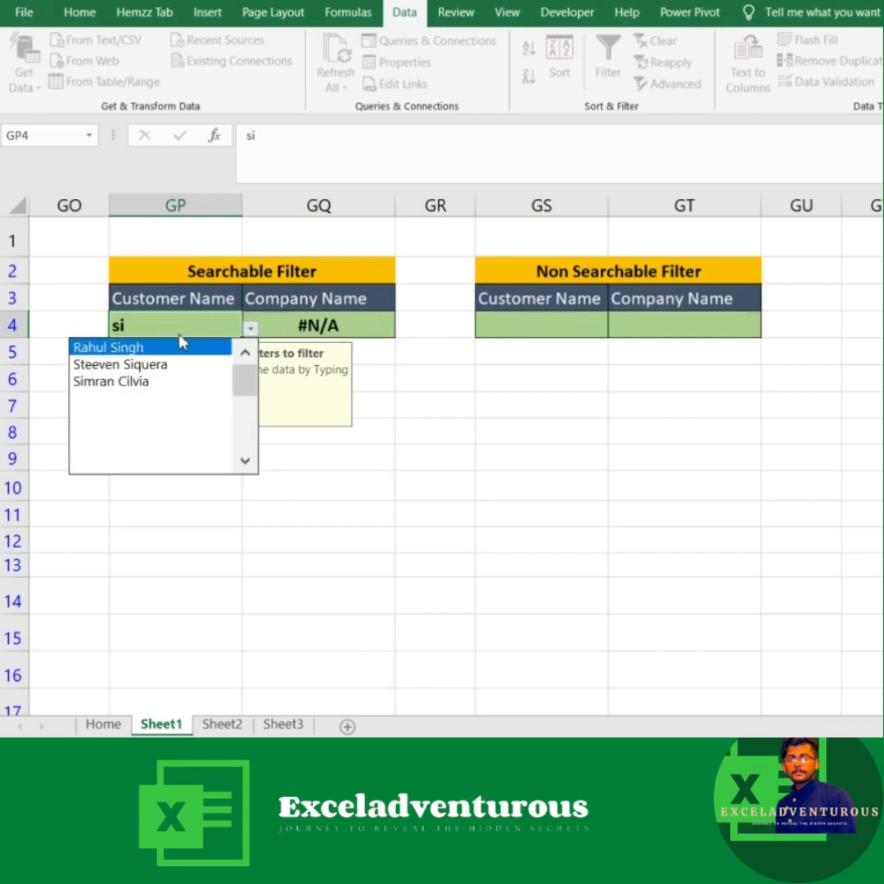
pyautogui.click(153, 365)
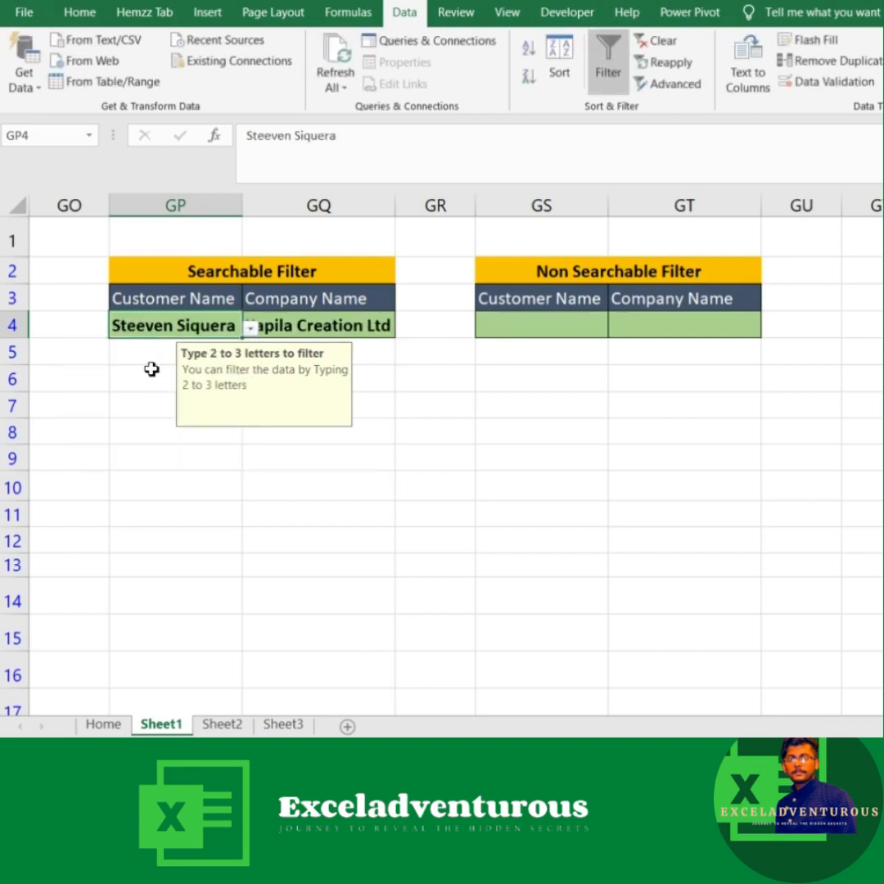
# Step: Try filtering the Non Searchable Filter customer list in GS4 with "si", and clear the cell
pyautogui.click(560, 326)
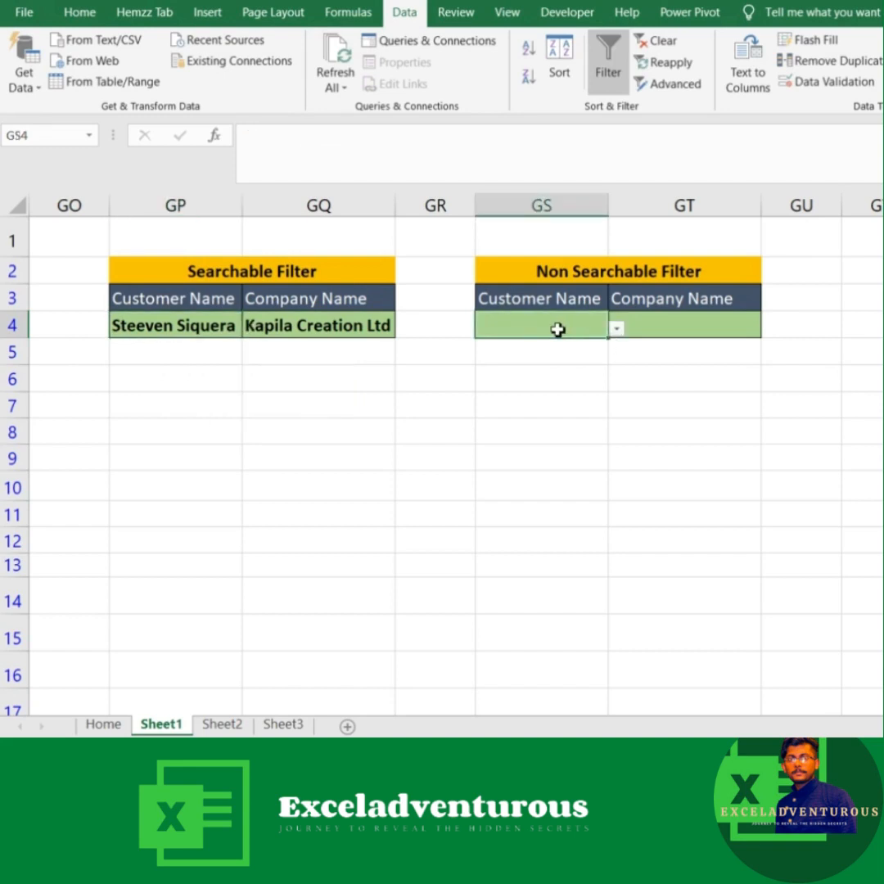
pyautogui.click(617, 328)
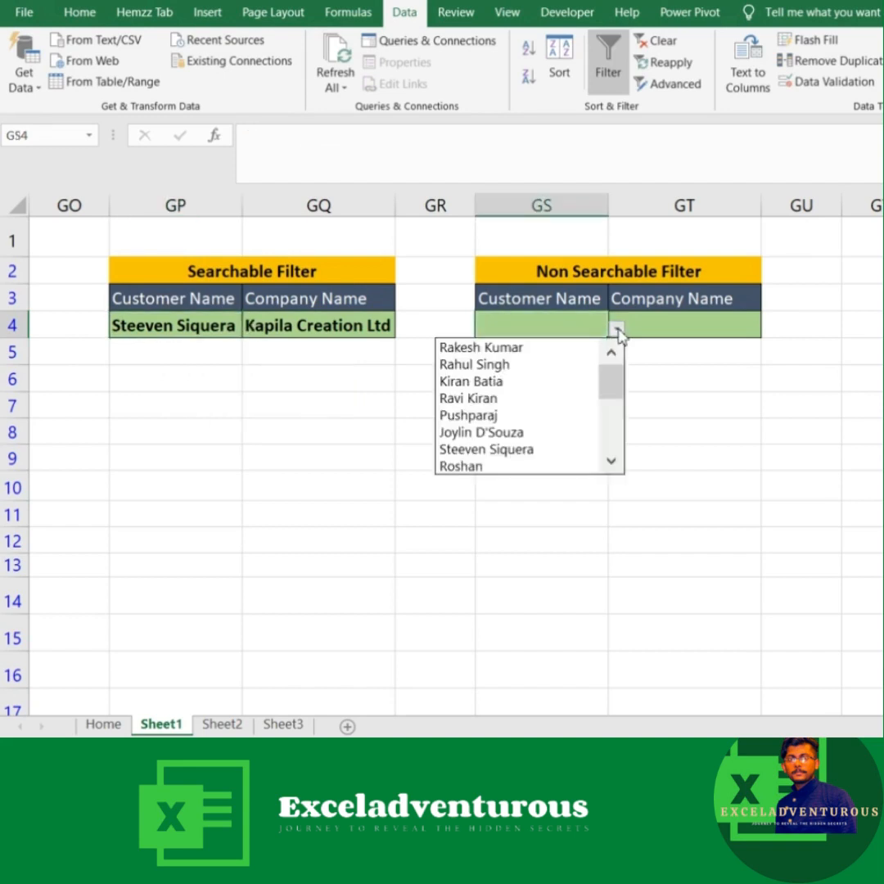
pyautogui.moveTo(617, 391); pyautogui.dragTo(608, 355)
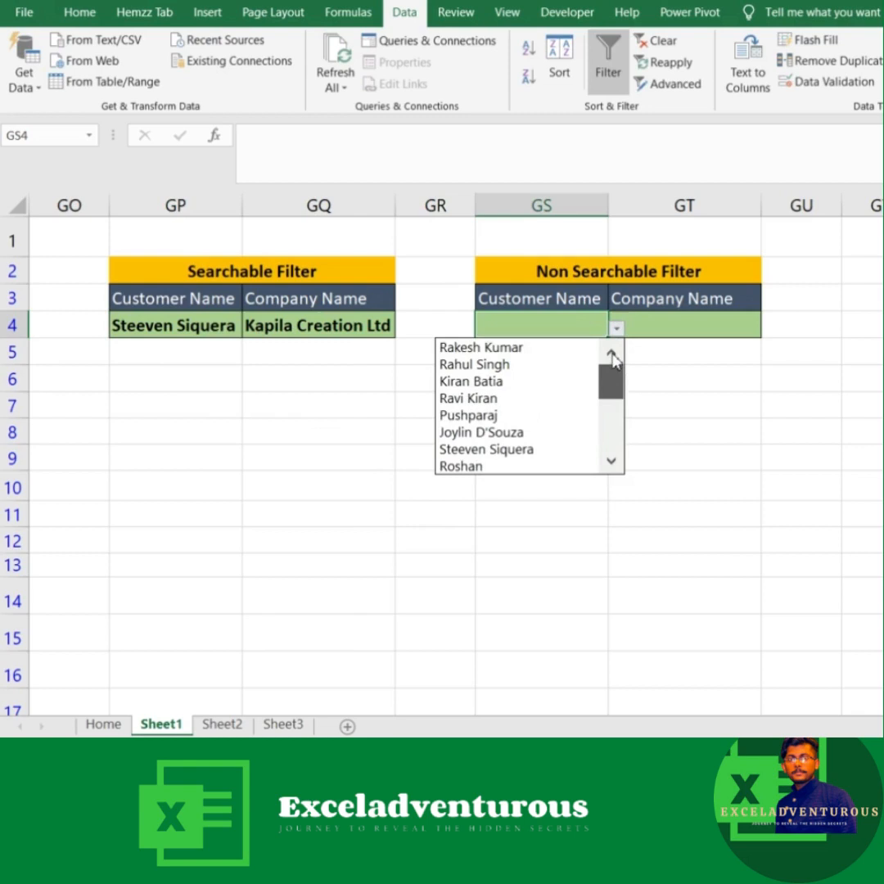
pyautogui.click(549, 324)
pyautogui.write('si')
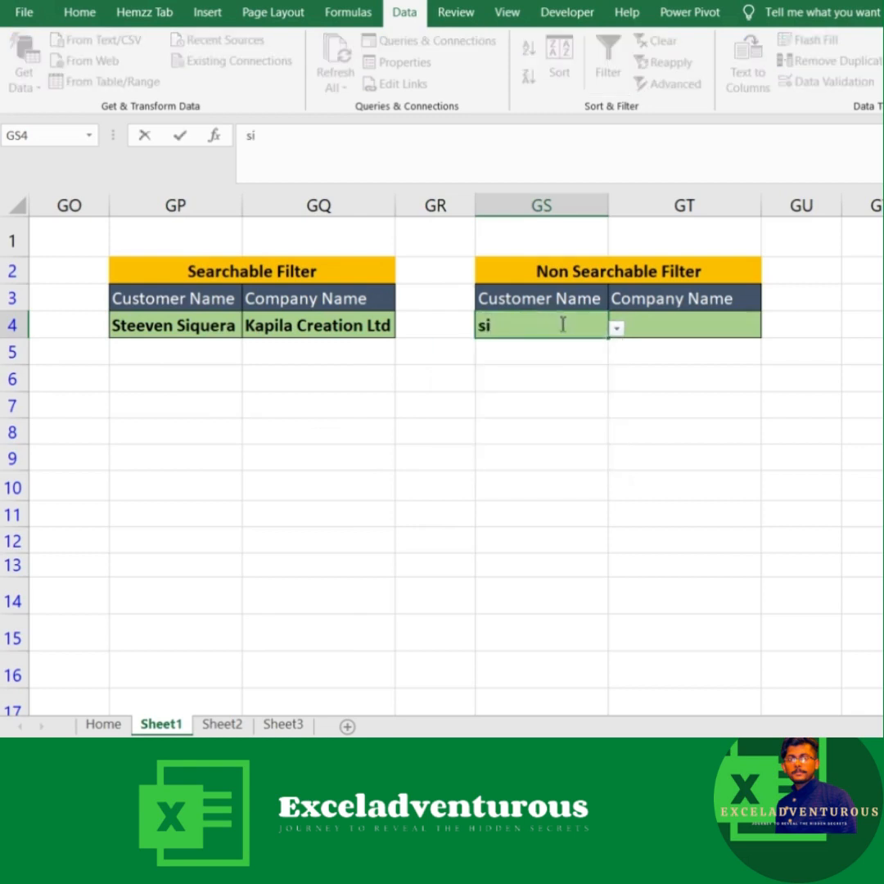
pyautogui.click(617, 329)
pyautogui.click(617, 328)
pyautogui.moveTo(613, 365)
pyautogui.mouseDown()
pyautogui.moveTo(615, 454)
pyautogui.moveTo(611, 345)
pyautogui.mouseUp()
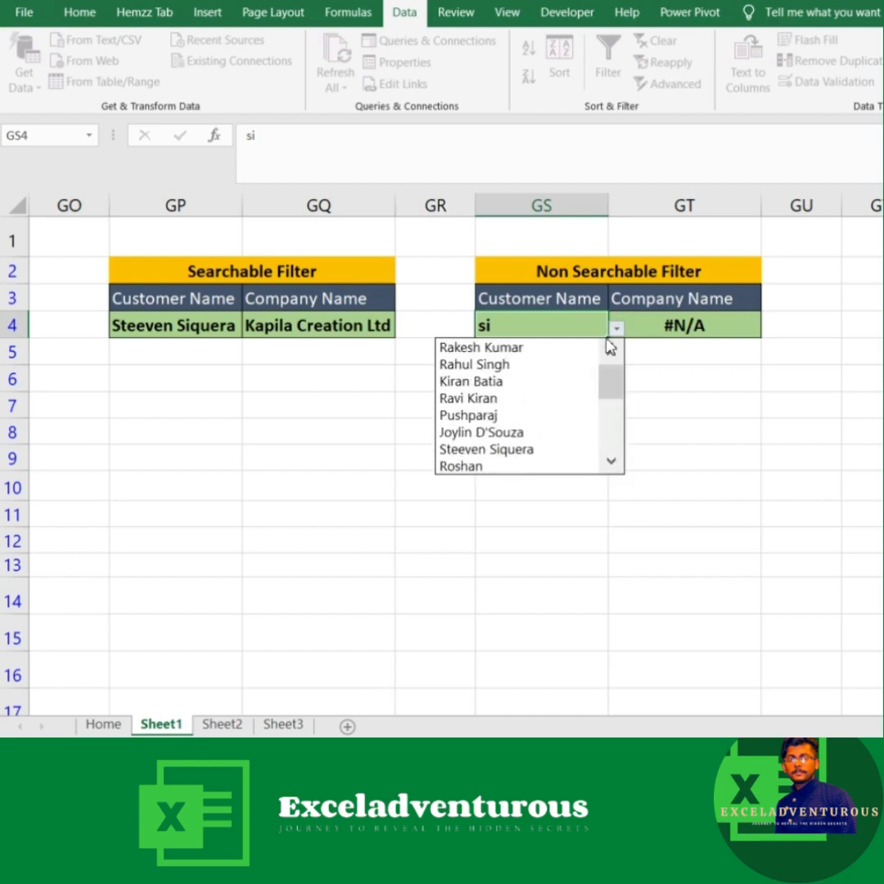
pyautogui.click(543, 326)
pyautogui.press('Delete')
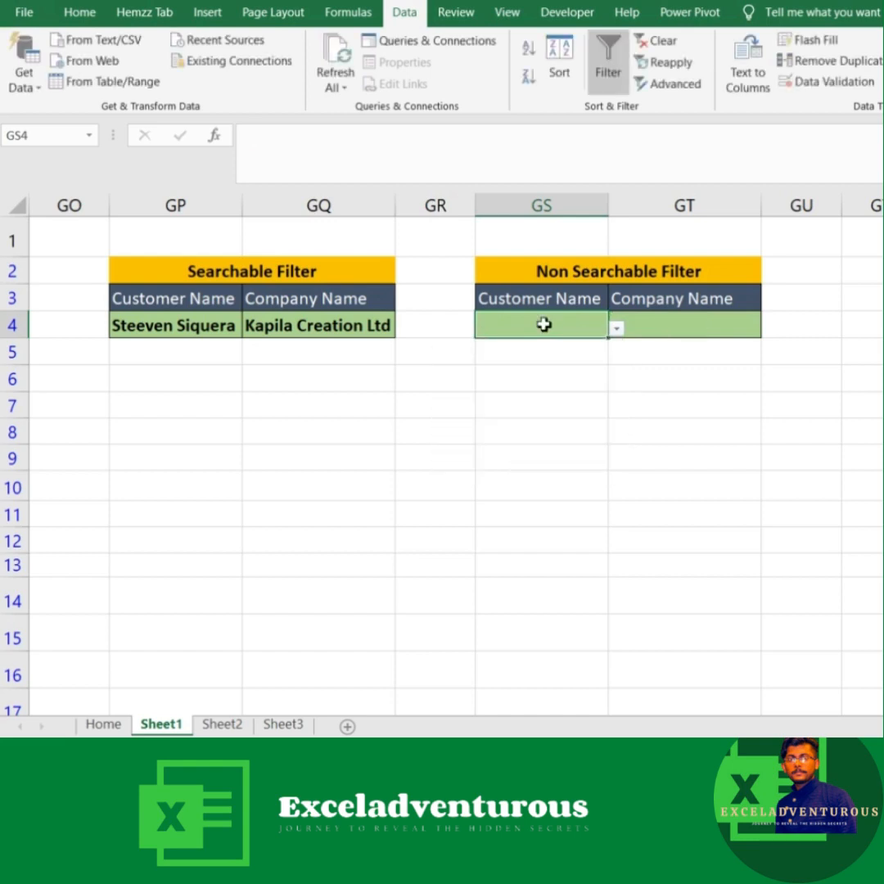
pyautogui.click(604, 389)
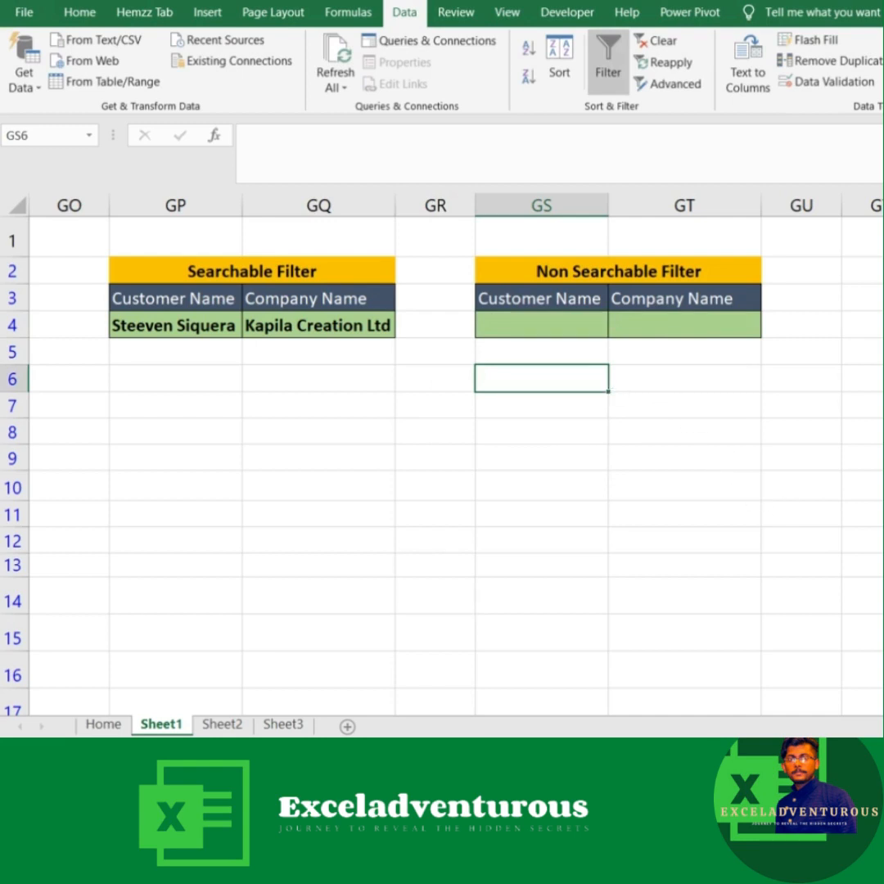
# Step: Switch to the workbook with the client table and review the Sheet1 entry form and the client data on Sheet2
pyautogui.moveTo(882, 749)
pyautogui.click(882, 687)
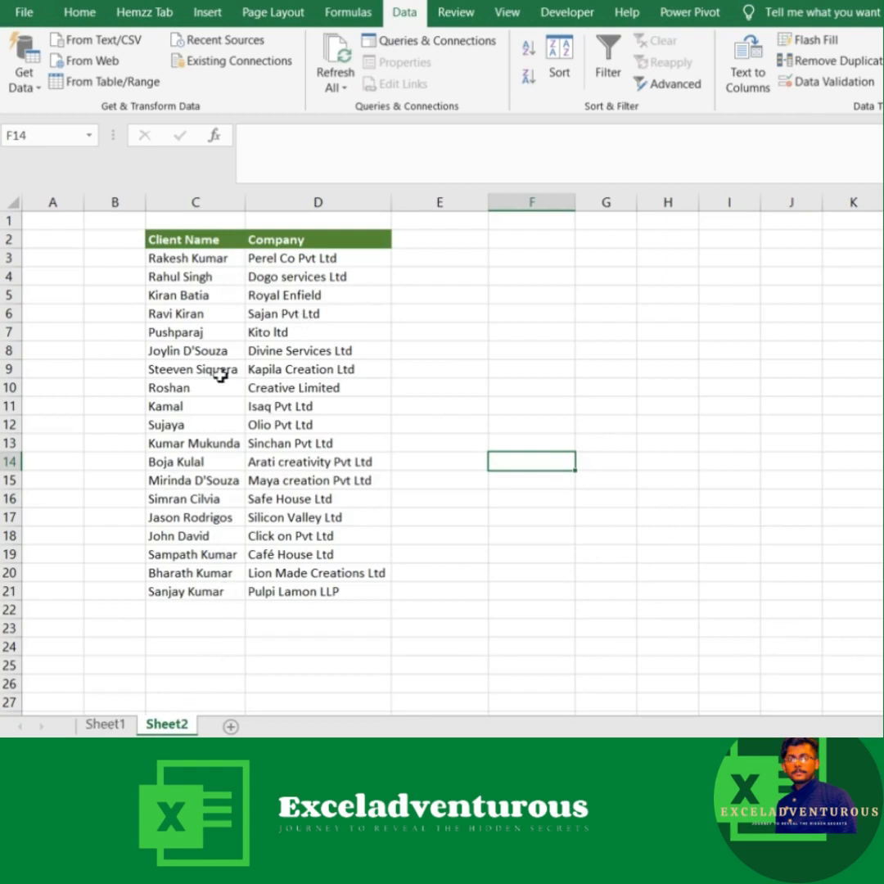
pyautogui.click(99, 727)
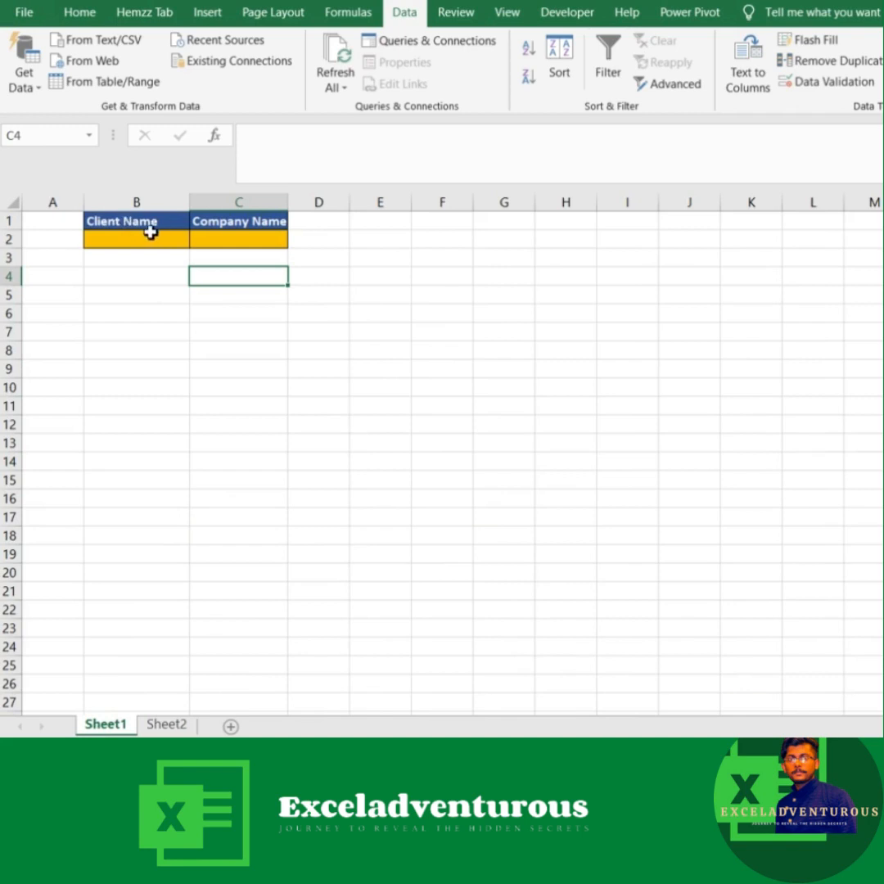
pyautogui.click(167, 727)
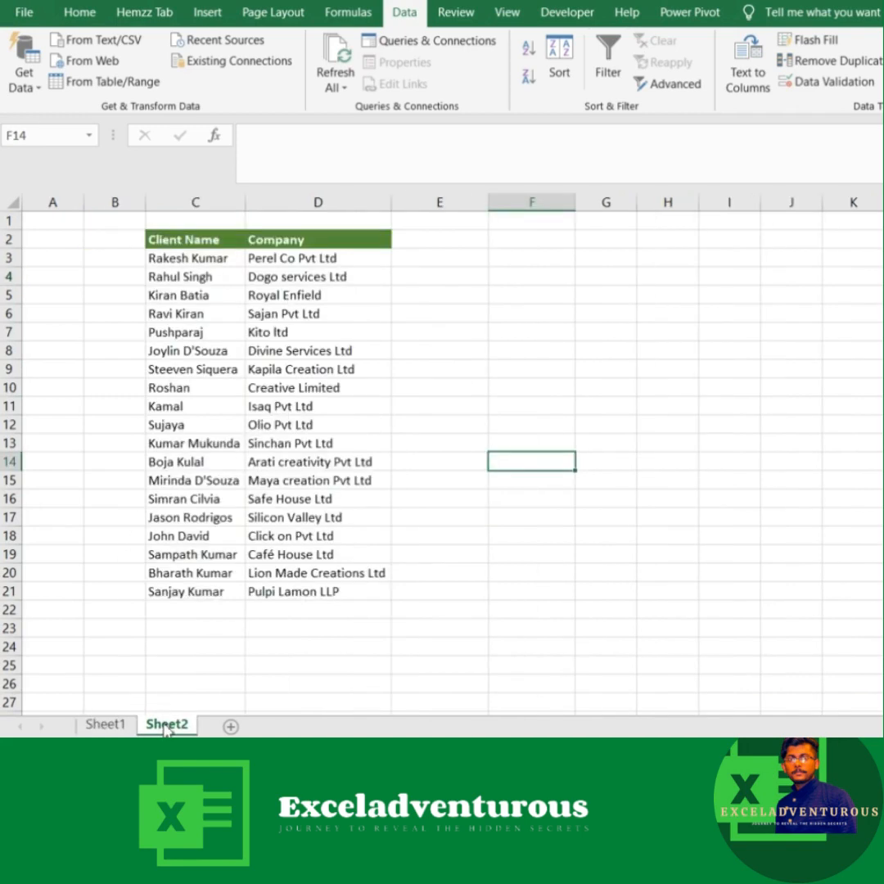
# Step: Start a SEARCH formula in Sheet2 cell B3 with the absolute reference Sheet1!$B$2 as the text to find
pyautogui.click(119, 258)
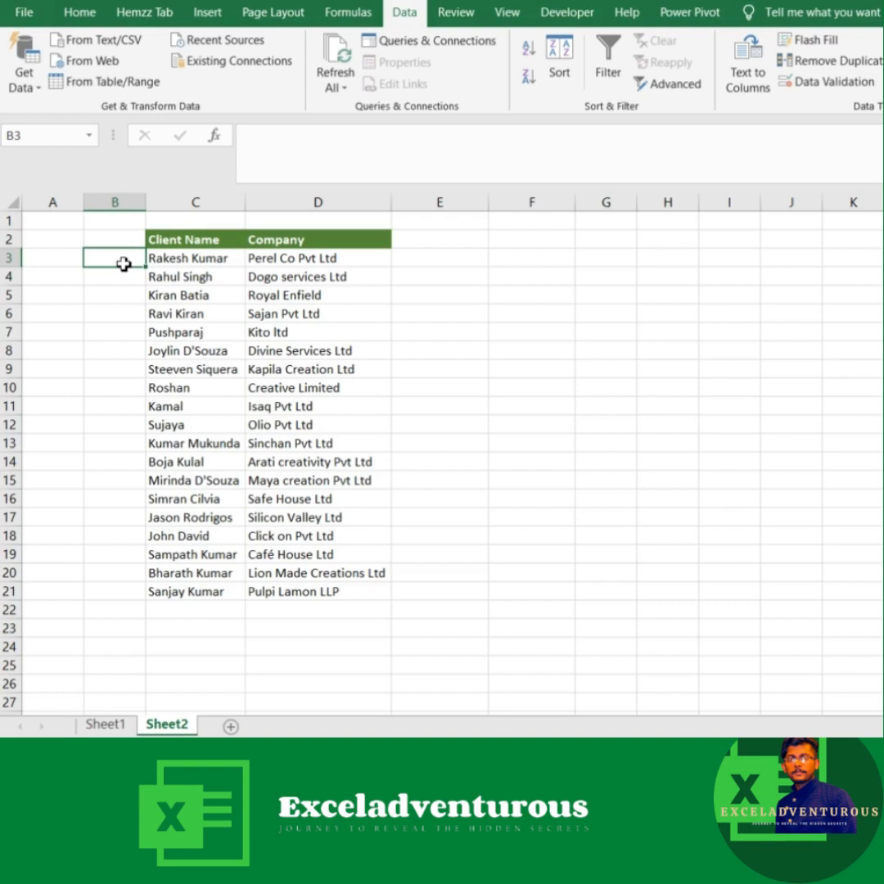
pyautogui.write('=')
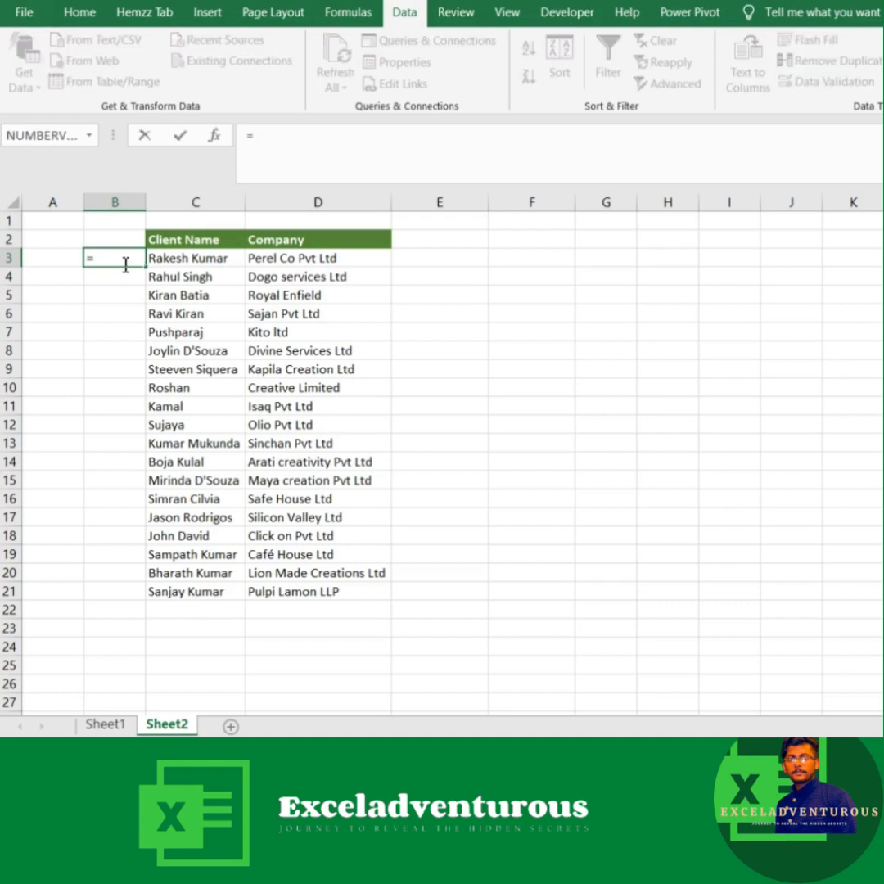
pyautogui.write('se')
pyautogui.press('Tab')
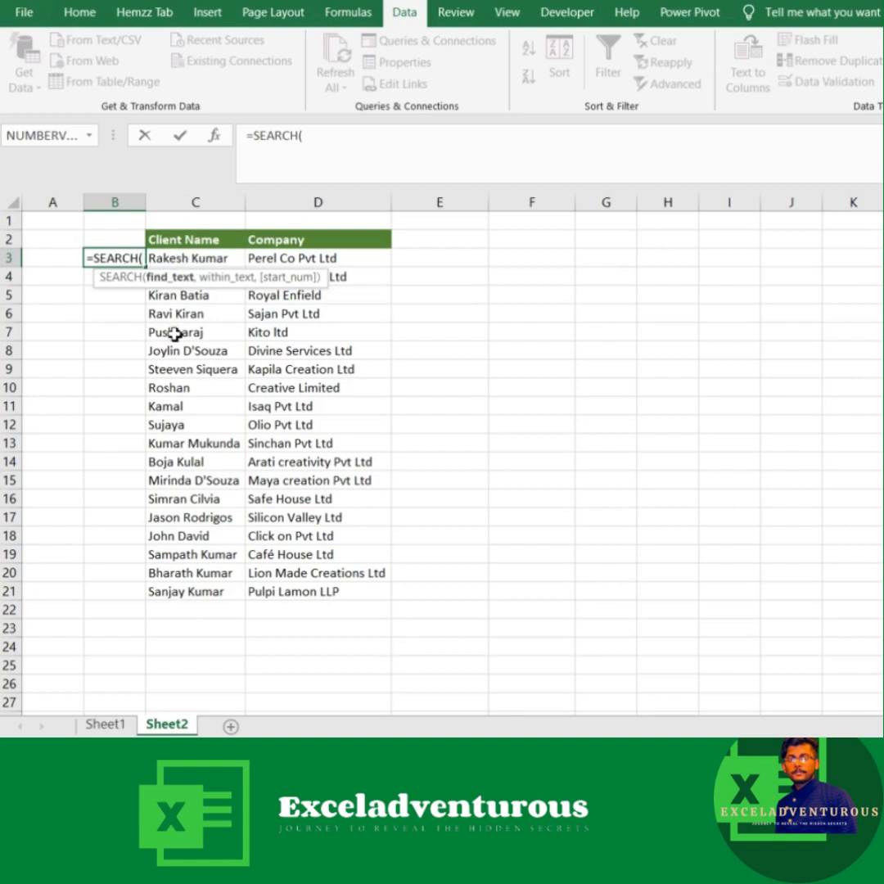
pyautogui.click(109, 725)
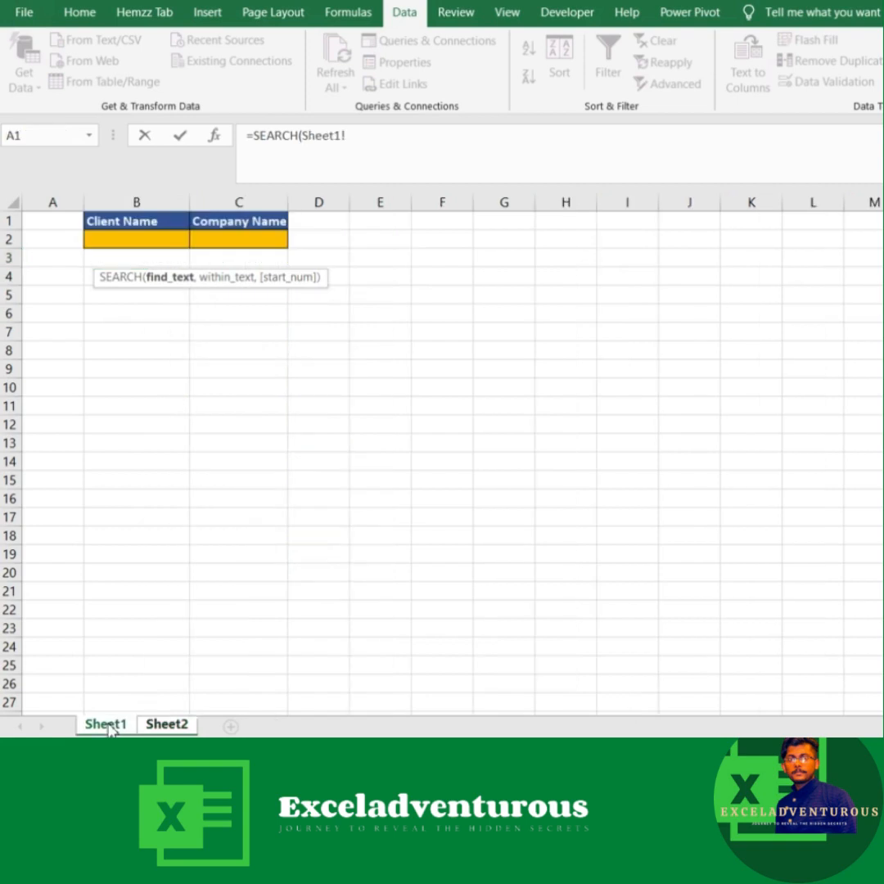
pyautogui.click(135, 238)
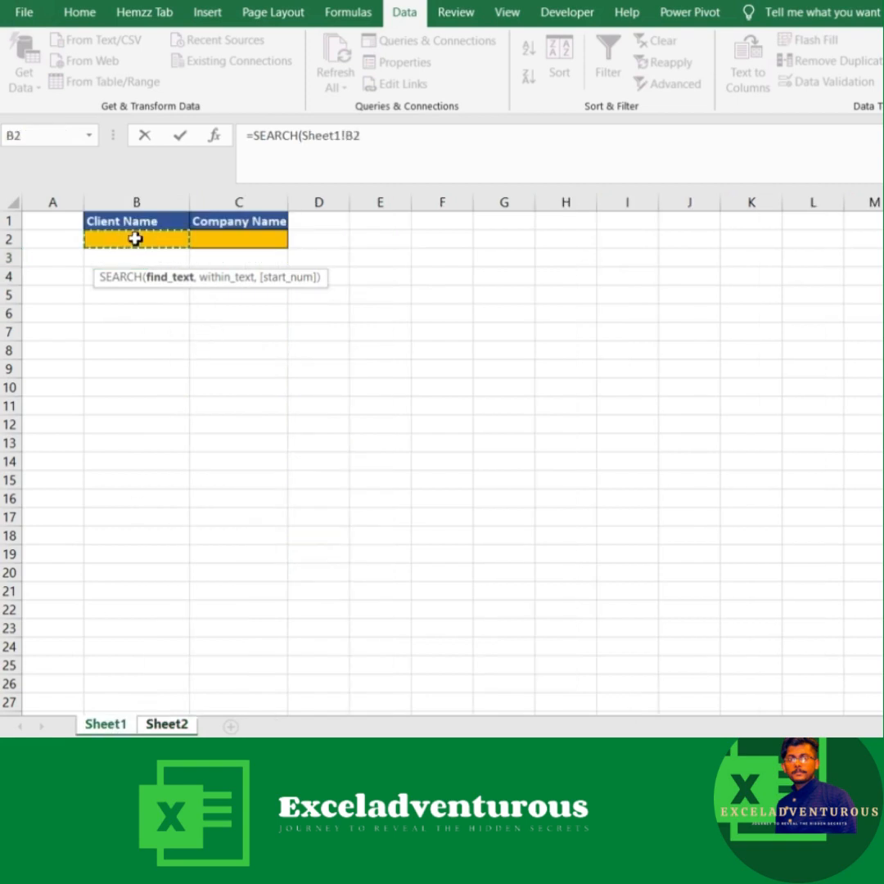
pyautogui.press('F4')
pyautogui.write(',')
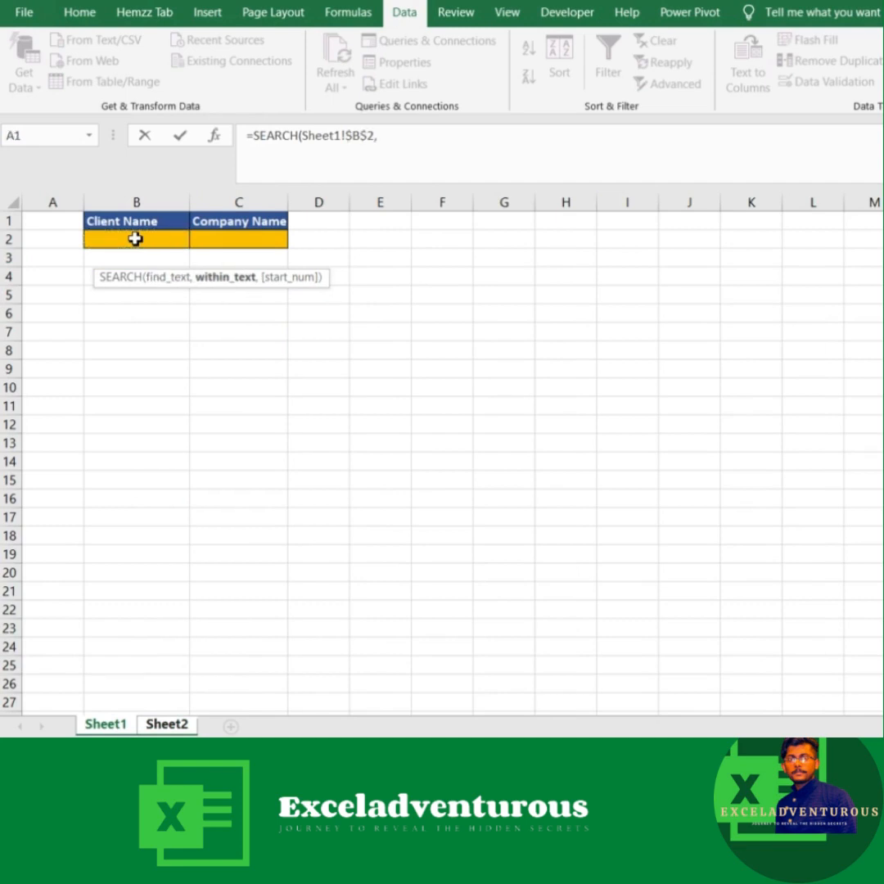
# Step: Complete the SEARCH formula with the absolute client name range Sheet2!$C$3:$C$21 as the text to search within
pyautogui.click(154, 723)
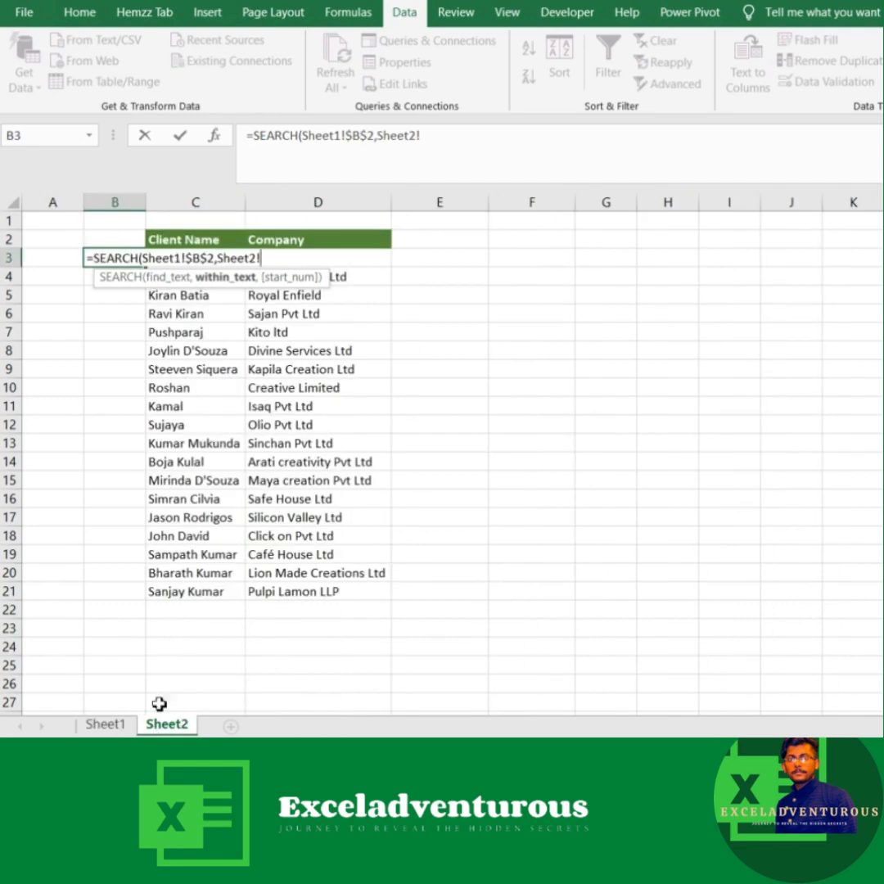
pyautogui.click(195, 296)
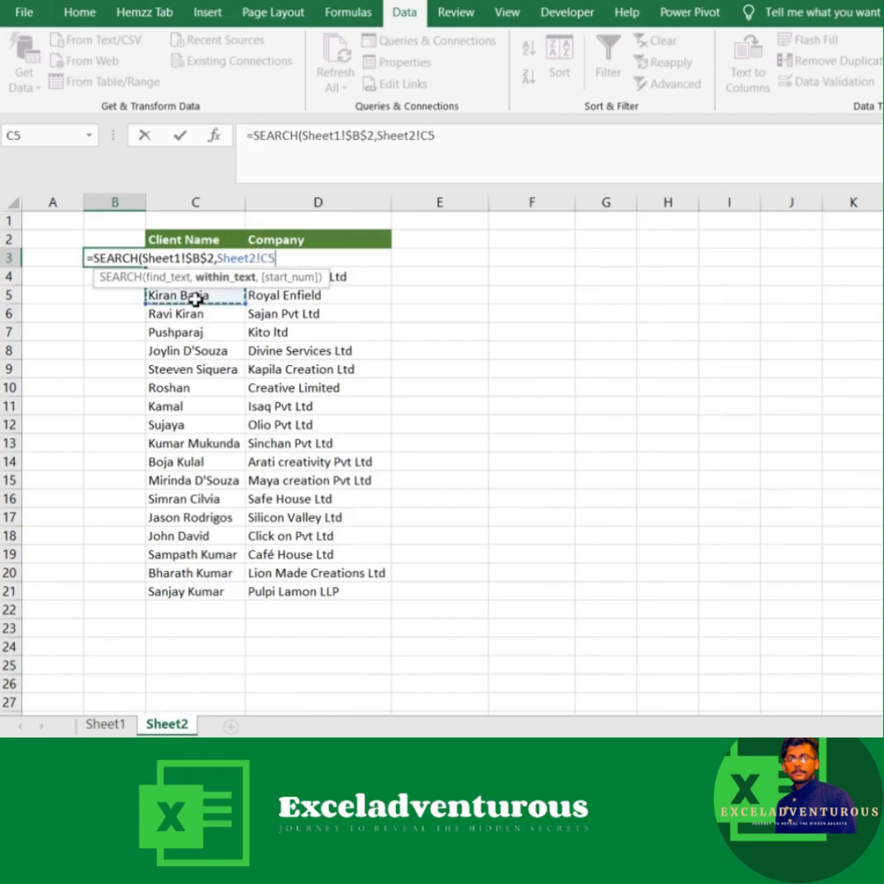
pyautogui.press('Up')
pyautogui.press('Up')
pyautogui.press('Up')
pyautogui.press('Down')
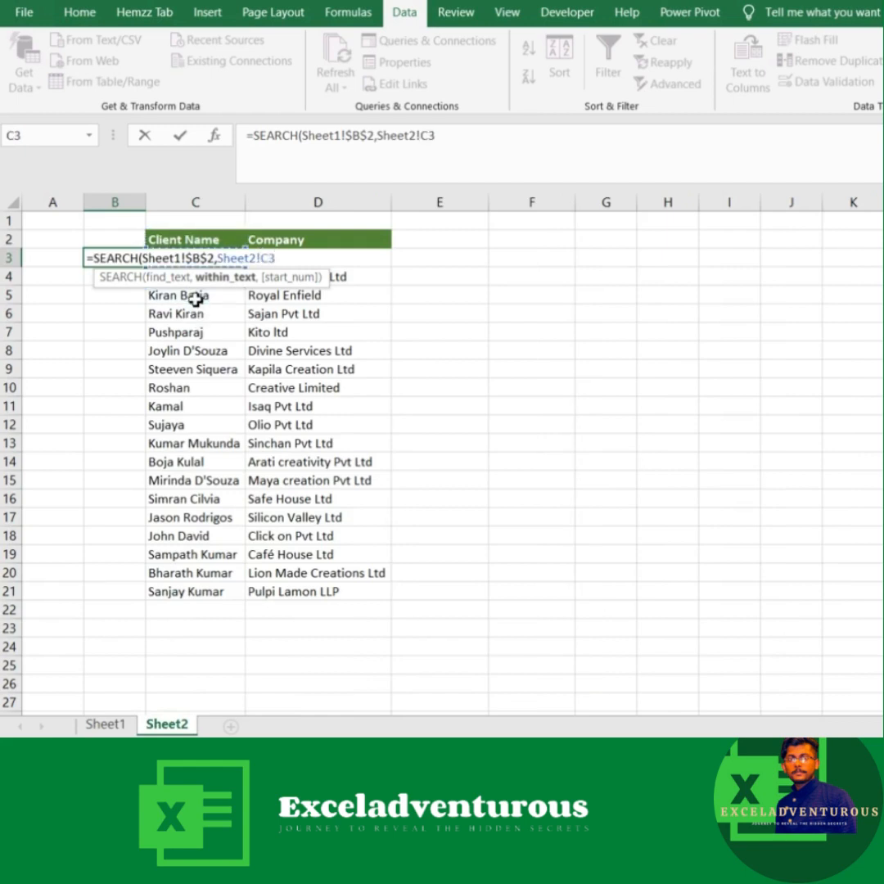
pyautogui.hotkey('ctrl', 'shift', 'Down')
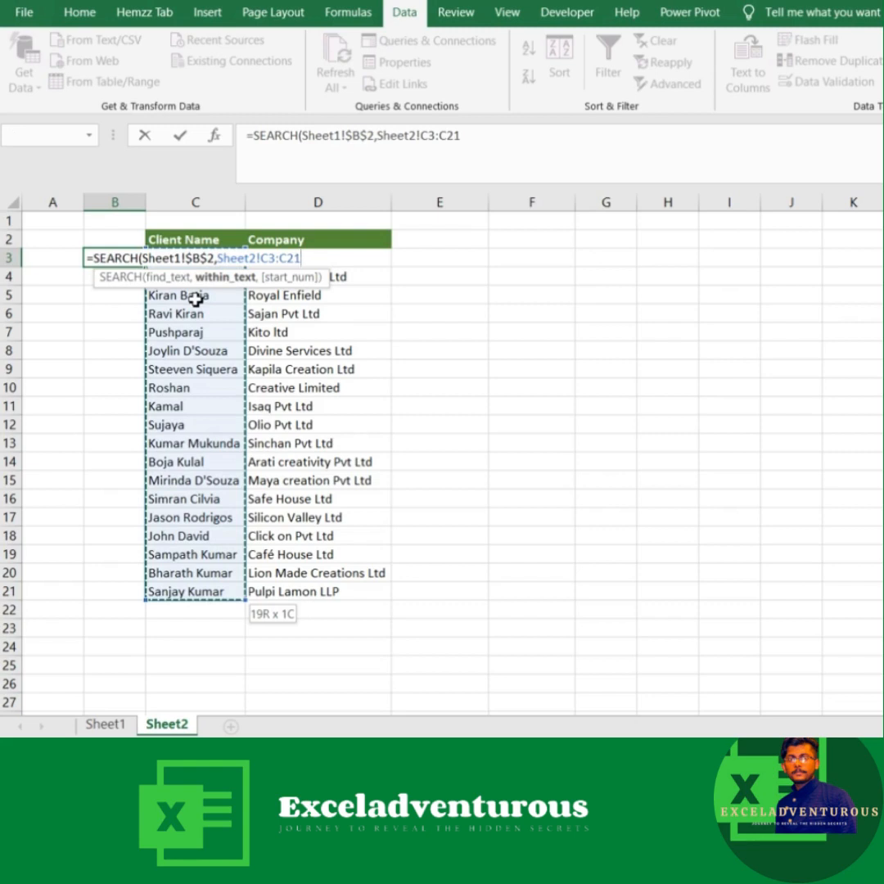
pyautogui.press('F4')
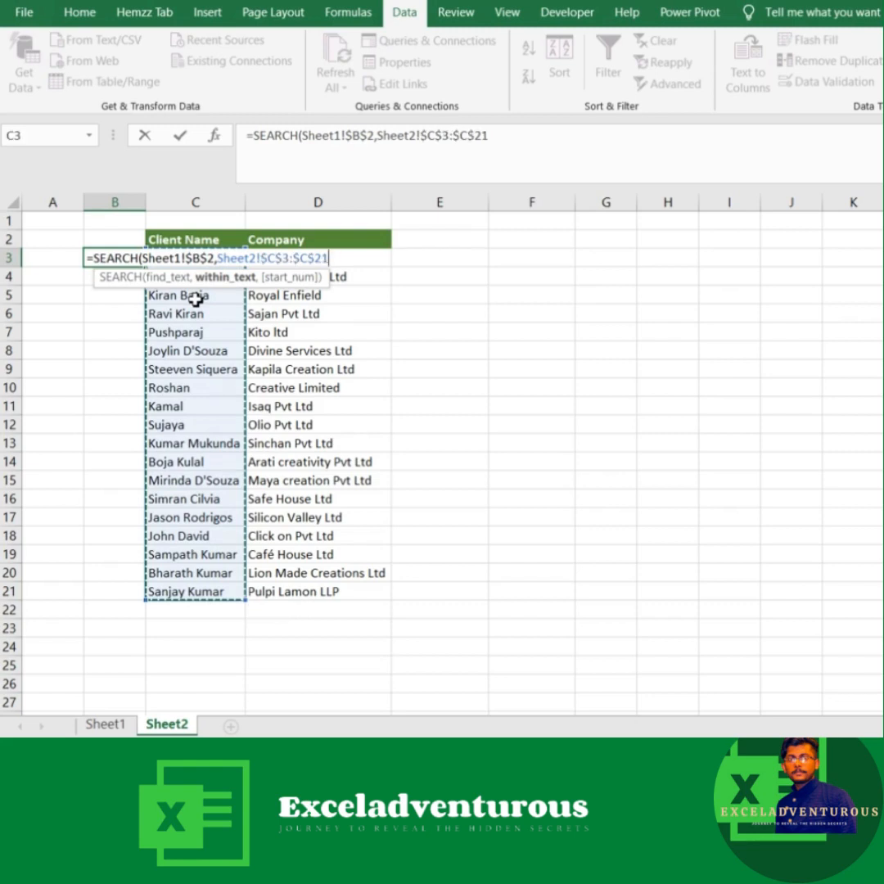
pyautogui.write(')')
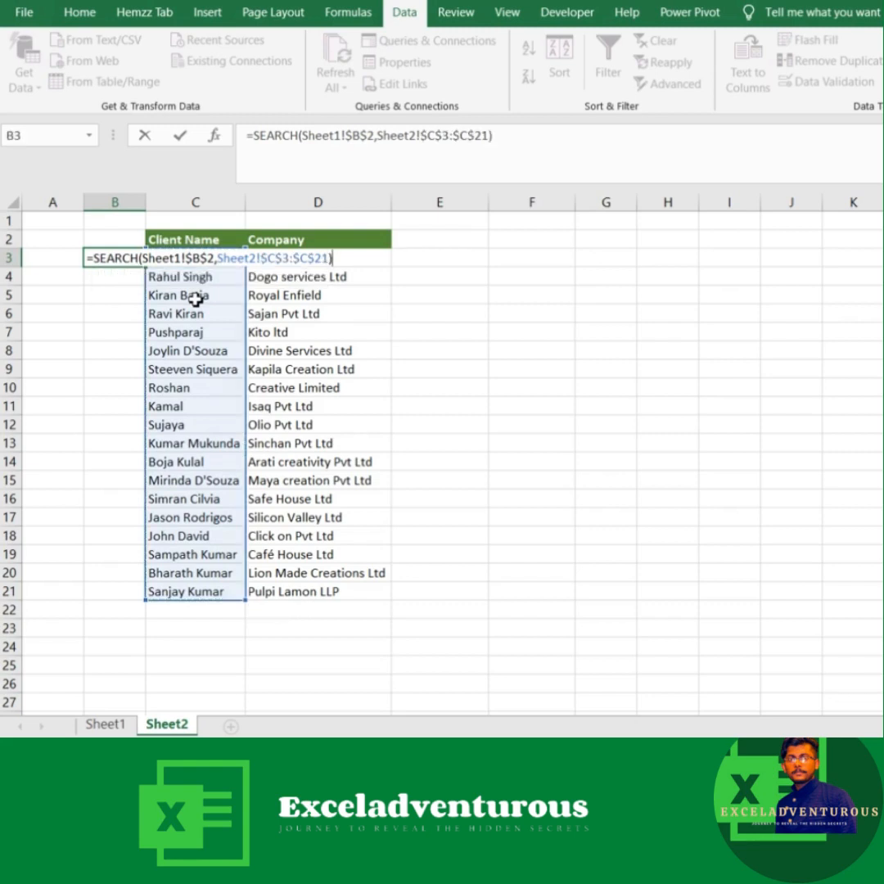
pyautogui.press('Return')
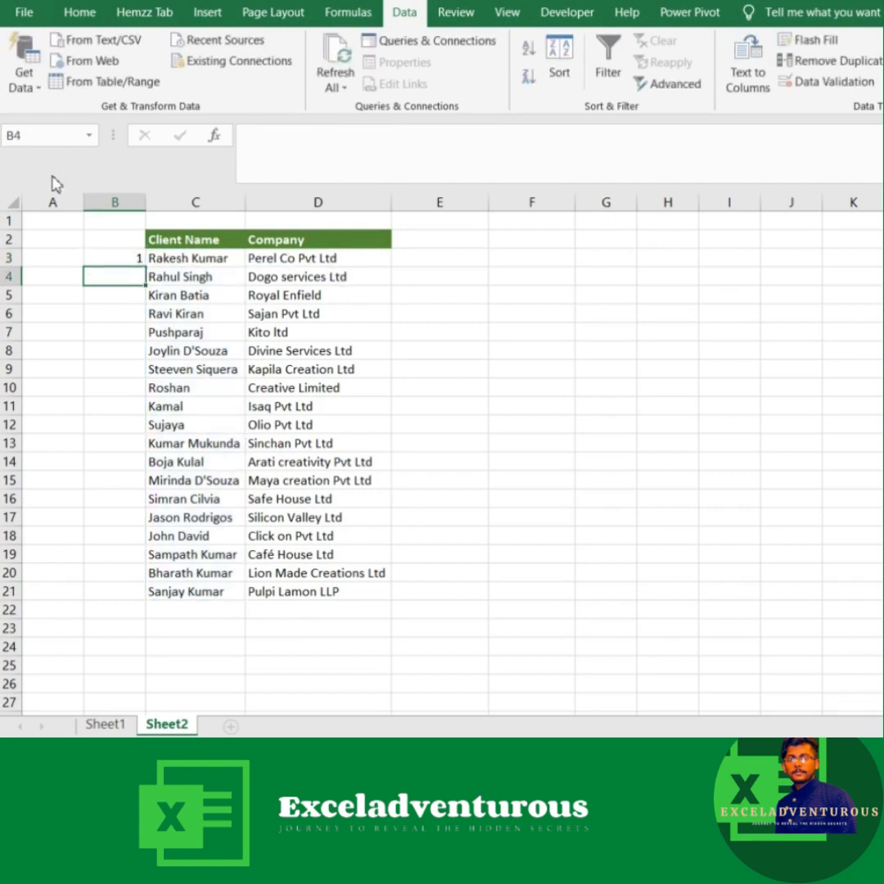
# Step: Fill the SEARCH formula from B3 down to B21 on Sheet2 and check its search cell B2 on Sheet1
pyautogui.click(118, 258)
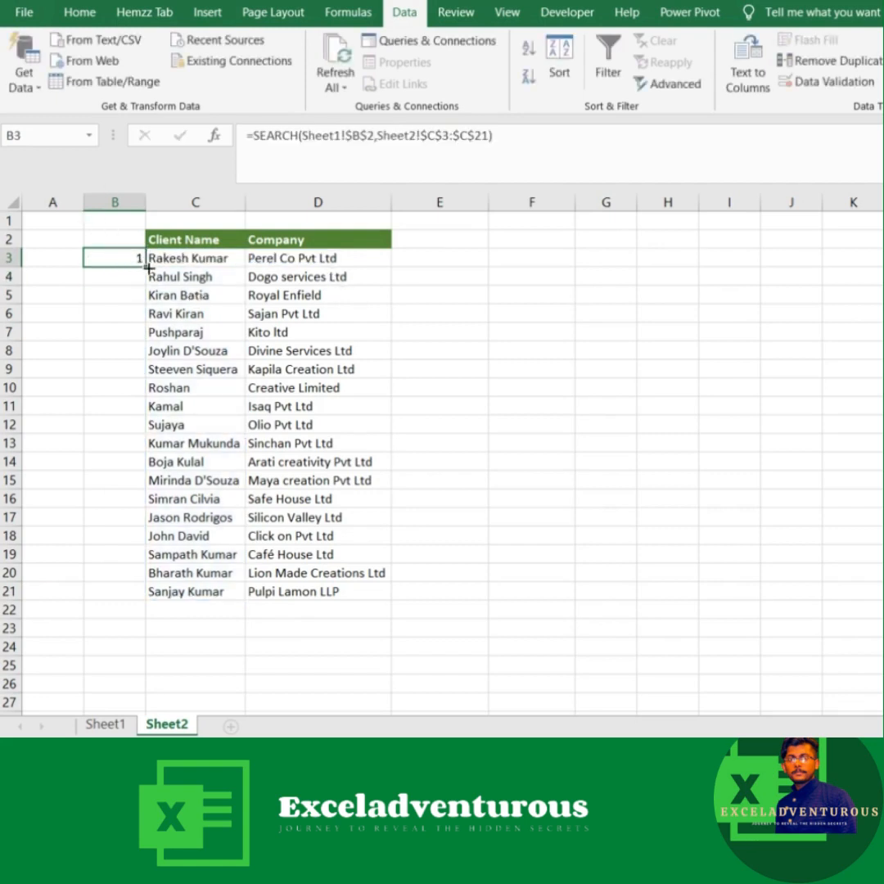
pyautogui.doubleClick(142, 267)
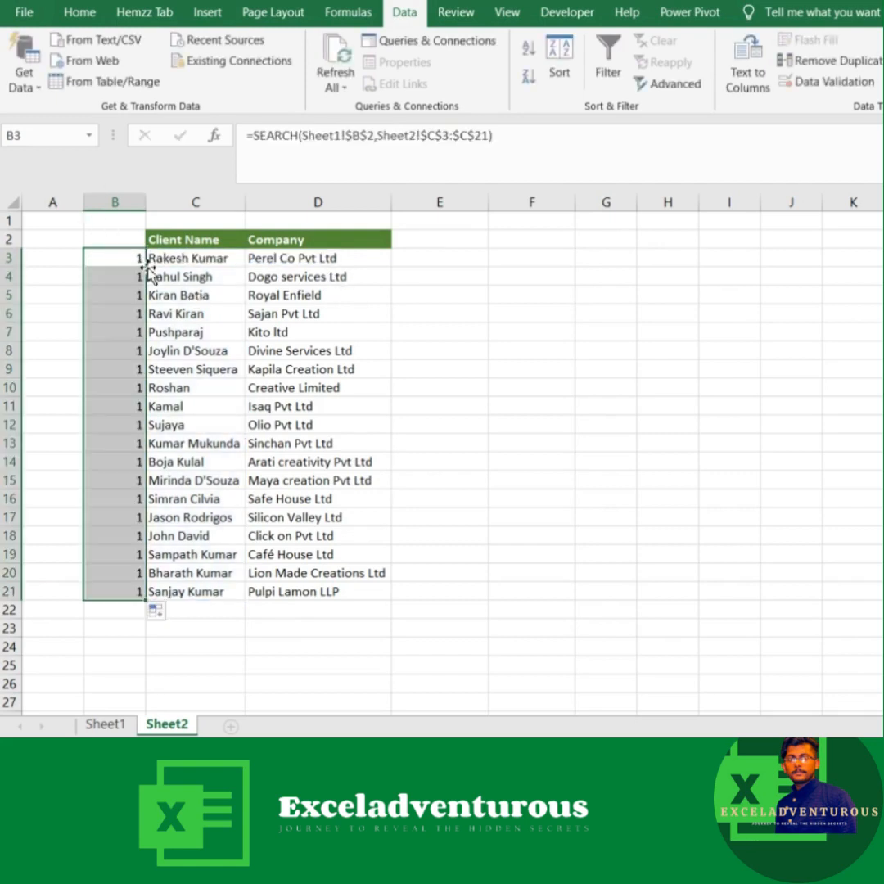
pyautogui.click(102, 724)
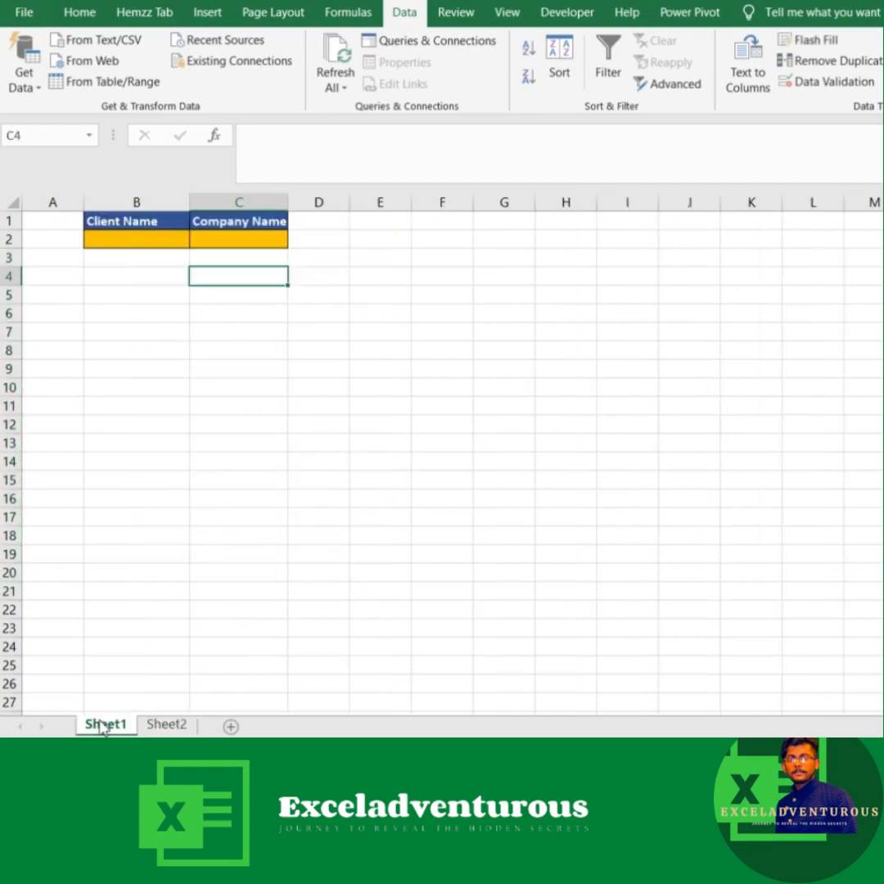
pyautogui.click(140, 239)
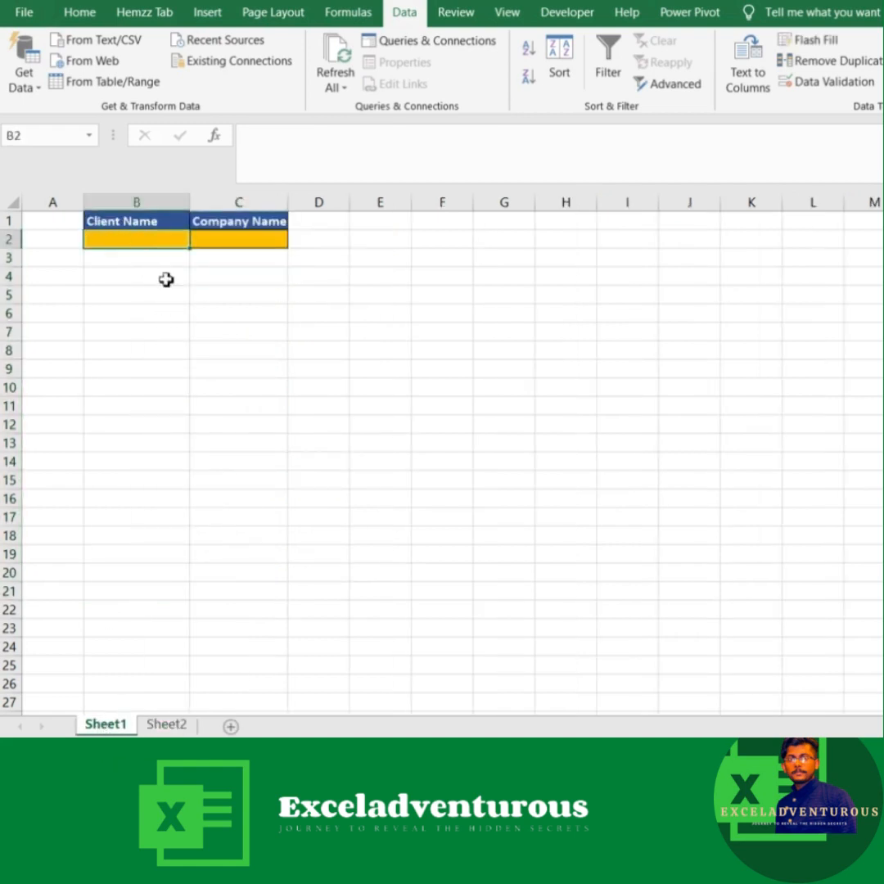
pyautogui.click(160, 724)
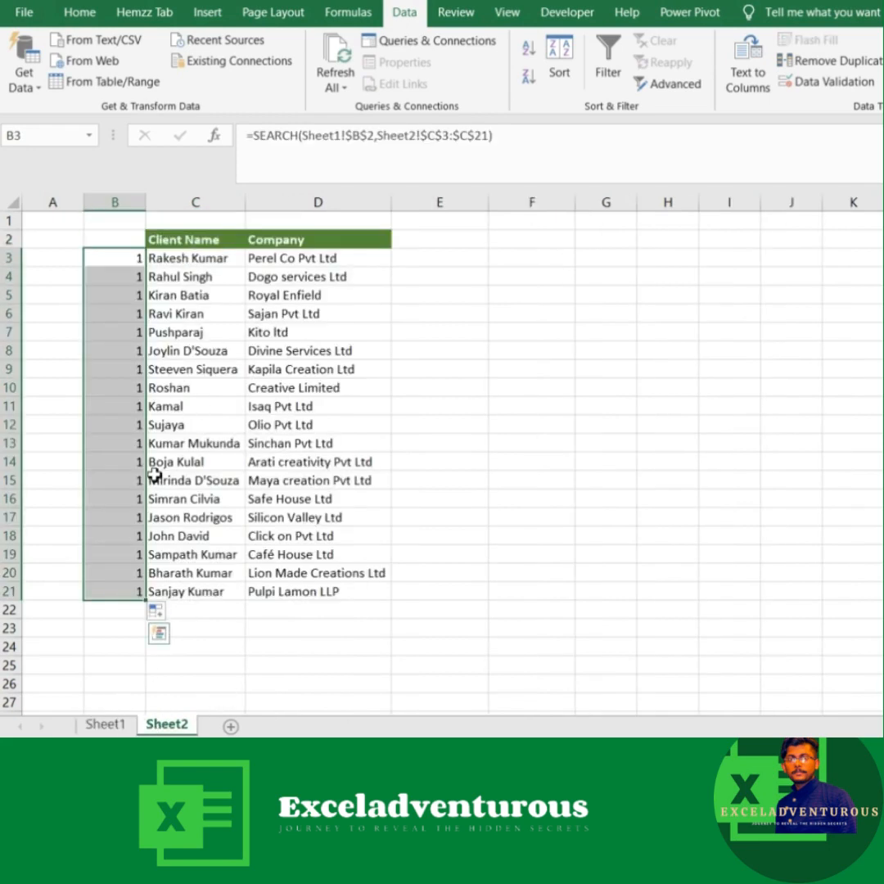
# Step: Enter si as the client name search text in Sheet1 cell B2 and check the SEARCH column on Sheet2
pyautogui.click(103, 725)
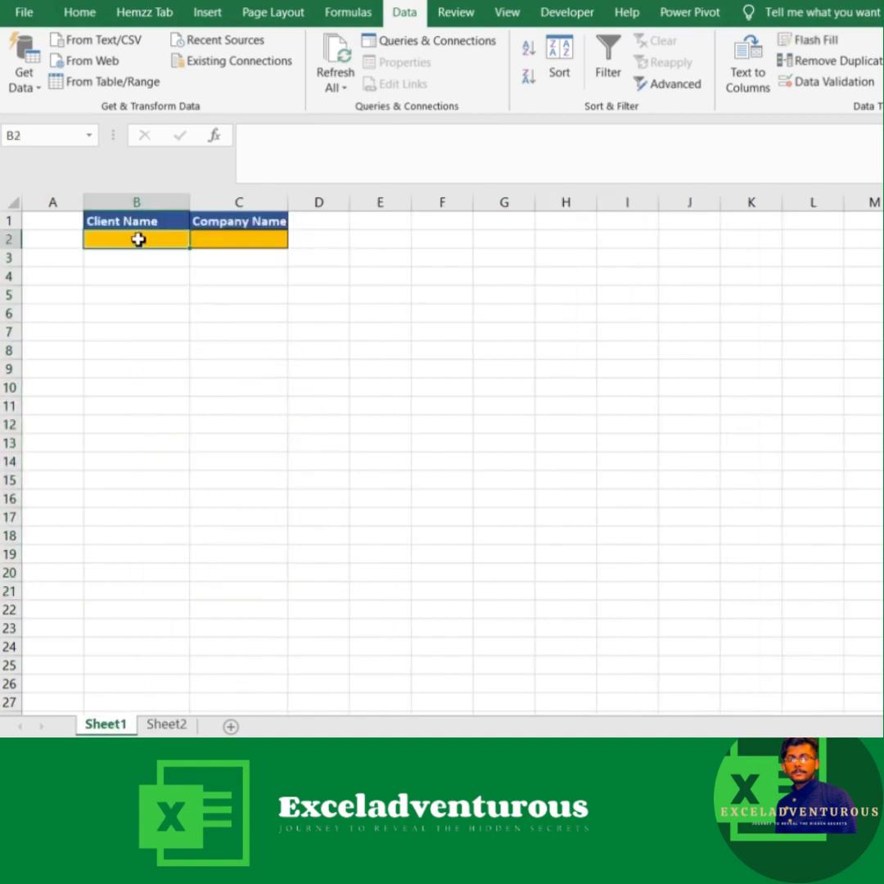
pyautogui.write('si')
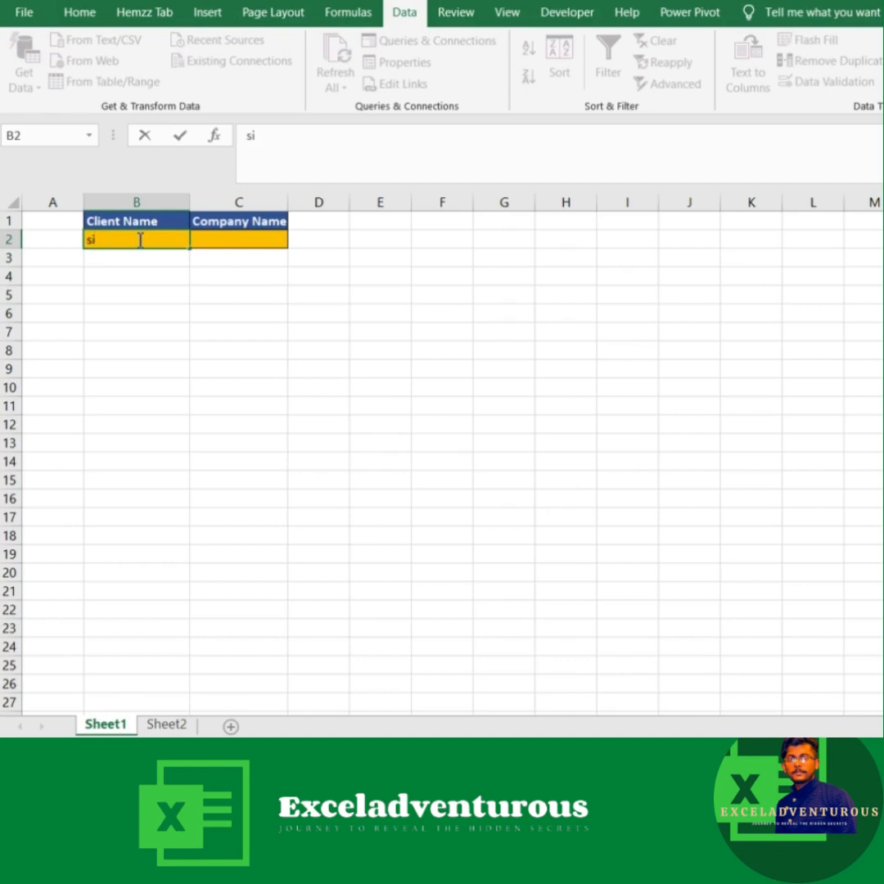
pyautogui.press('Return')
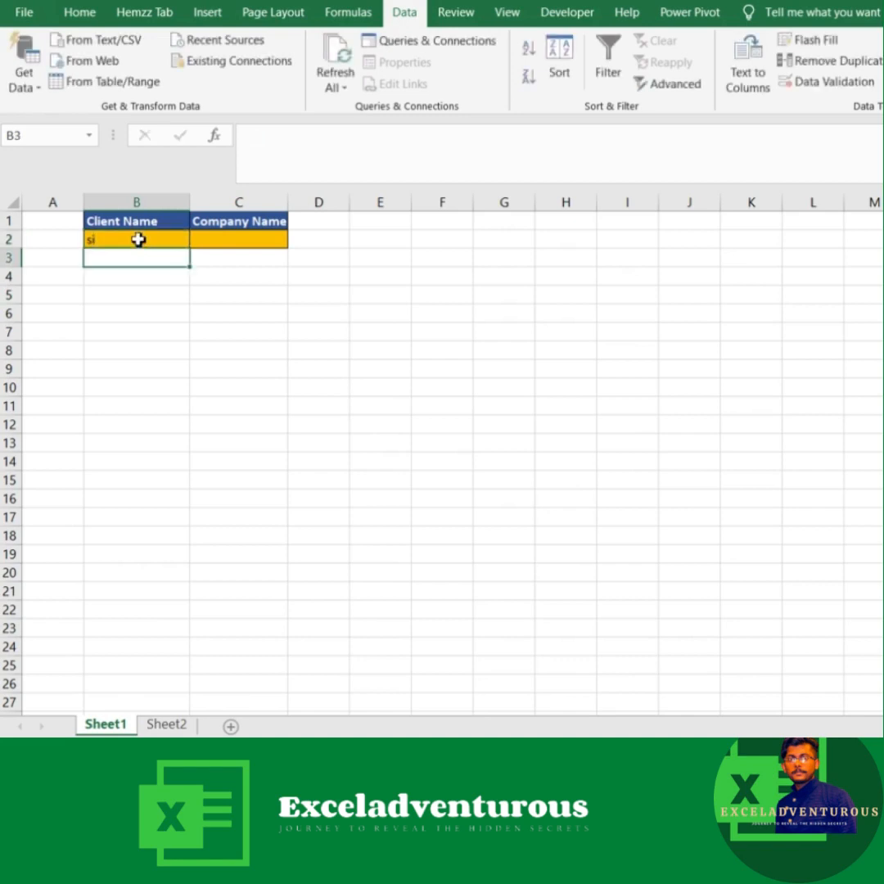
pyautogui.click(162, 725)
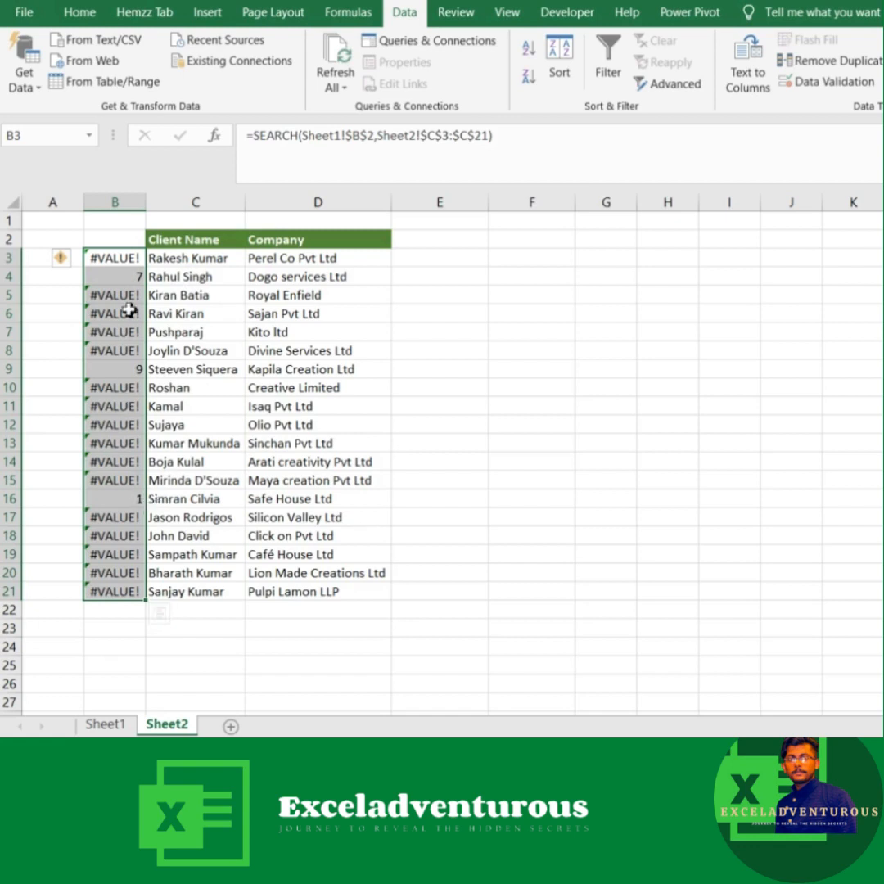
# Step: Wrap the SEARCH formula in Sheet2 cell B3 in an ISNUMBER function and fill it down to B21
pyautogui.click(121, 260)
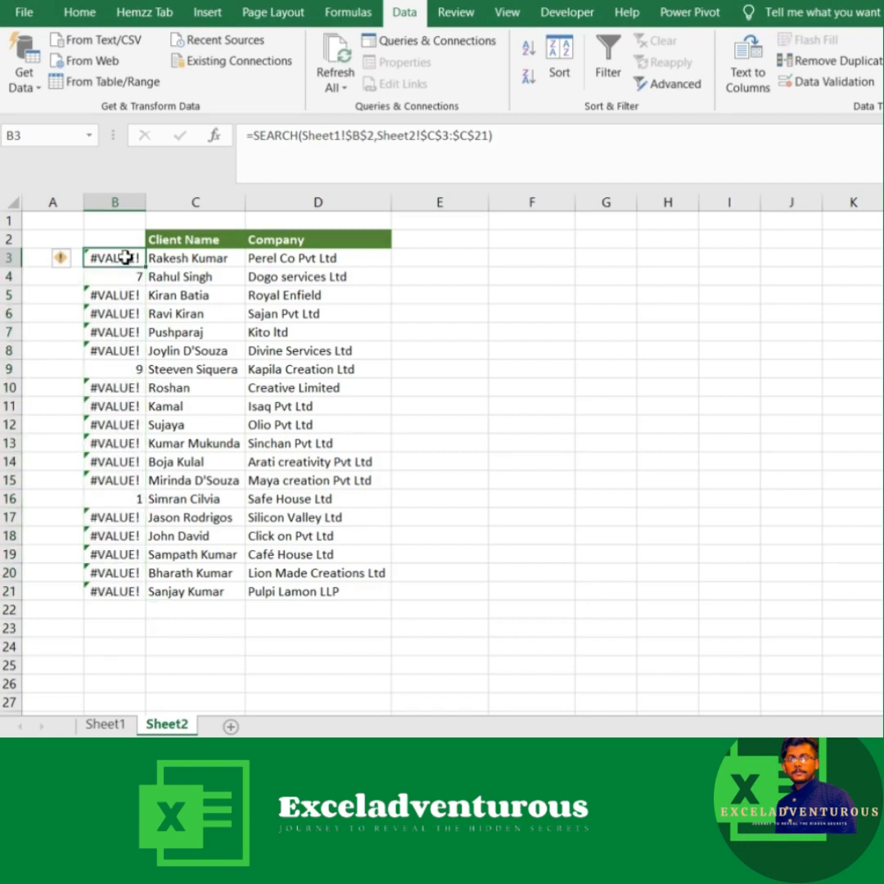
pyautogui.click(257, 139)
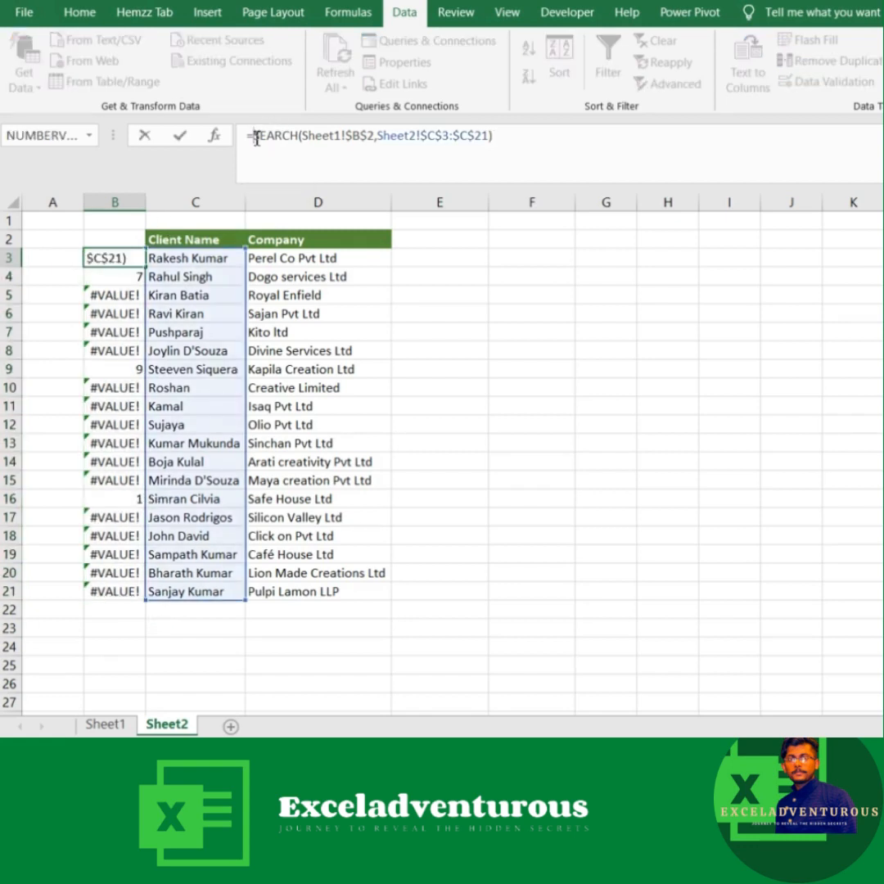
pyautogui.write('isnu')
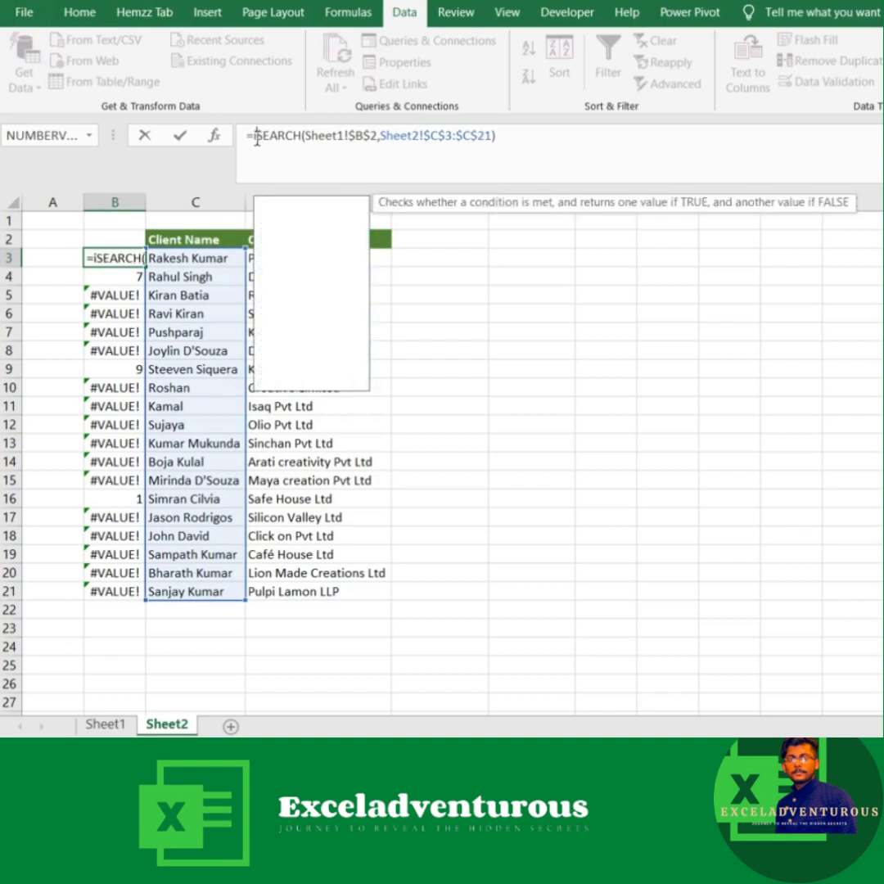
pyautogui.press('Tab')
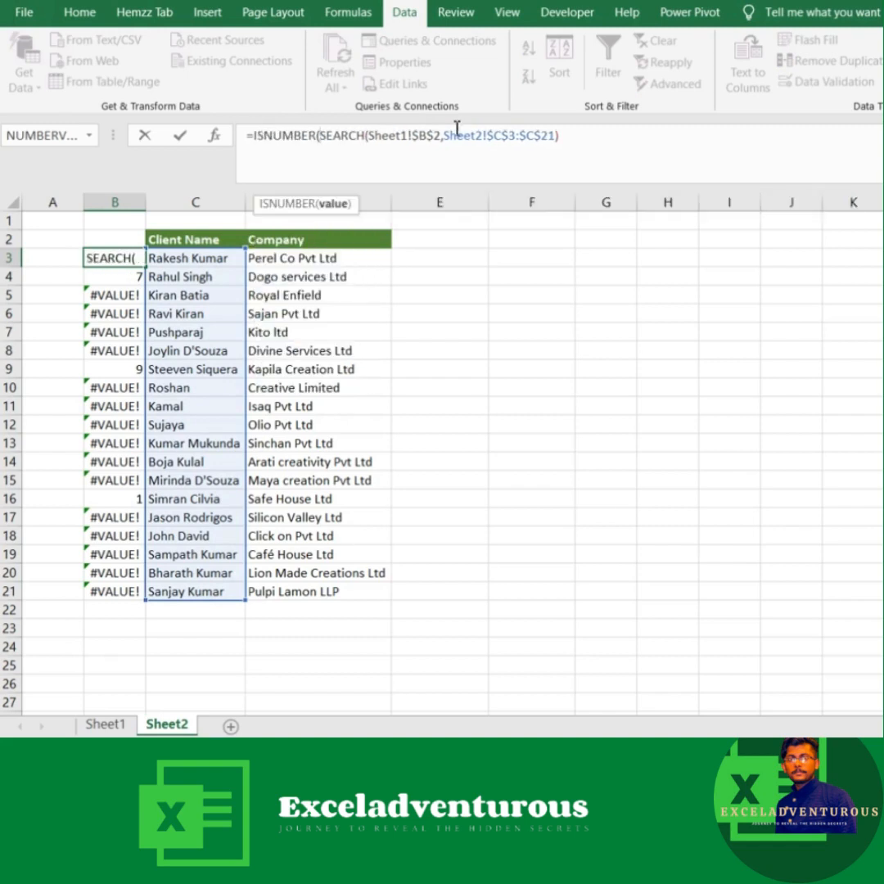
pyautogui.click(566, 137)
pyautogui.write(')')
pyautogui.press('Return')
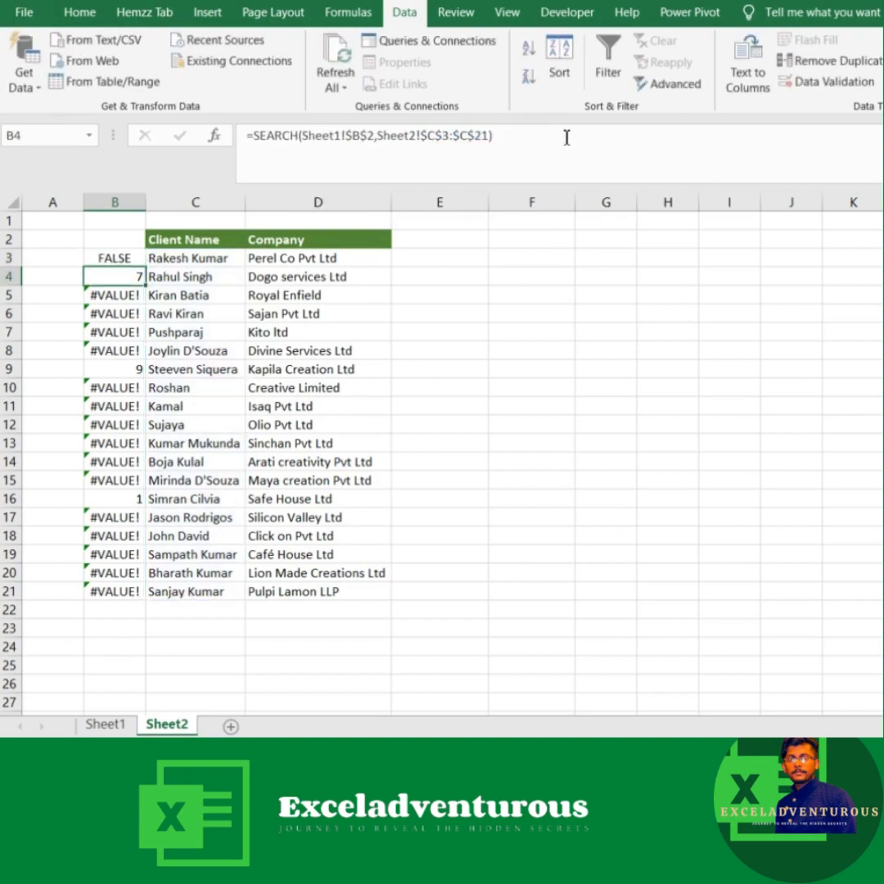
pyautogui.click(127, 259)
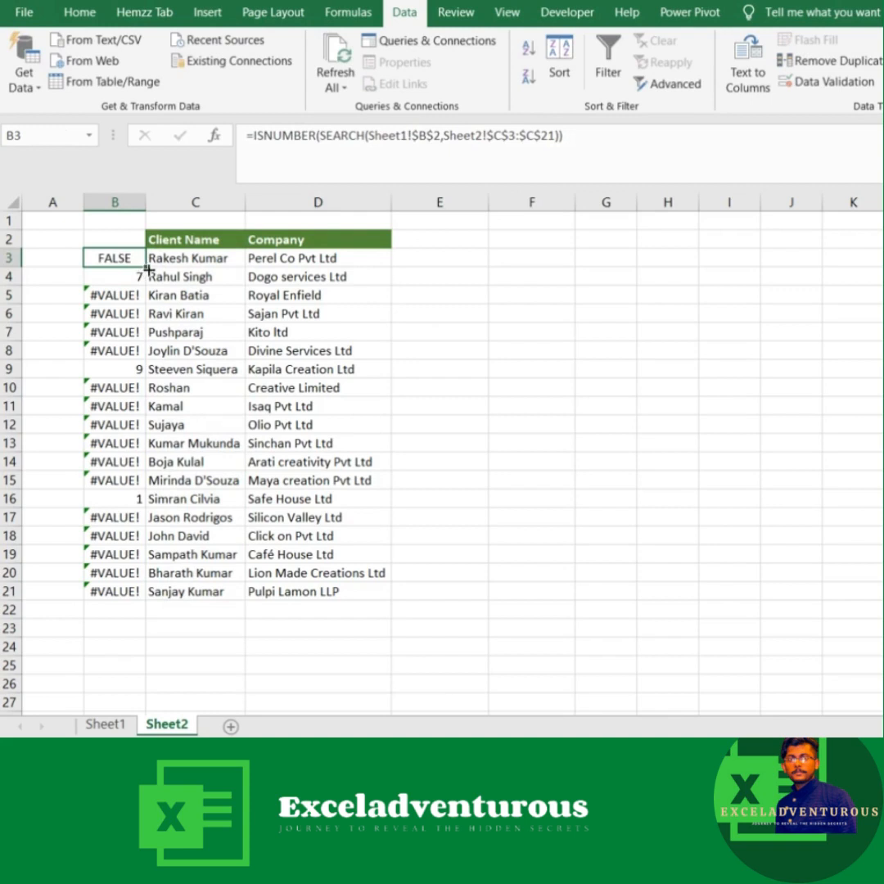
pyautogui.doubleClick(145, 267)
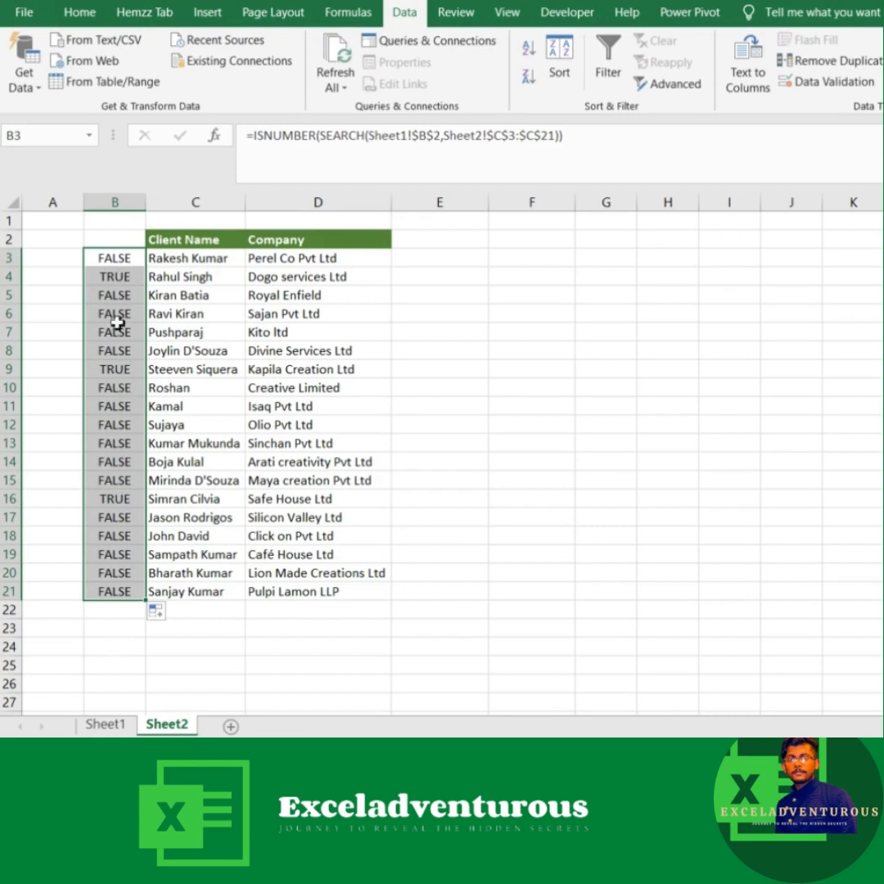
# Step: Nest the ISNUMBER formula in B3 in an IF returning 1 when true and 0 when false, and fill it down to B21
pyautogui.click(252, 137)
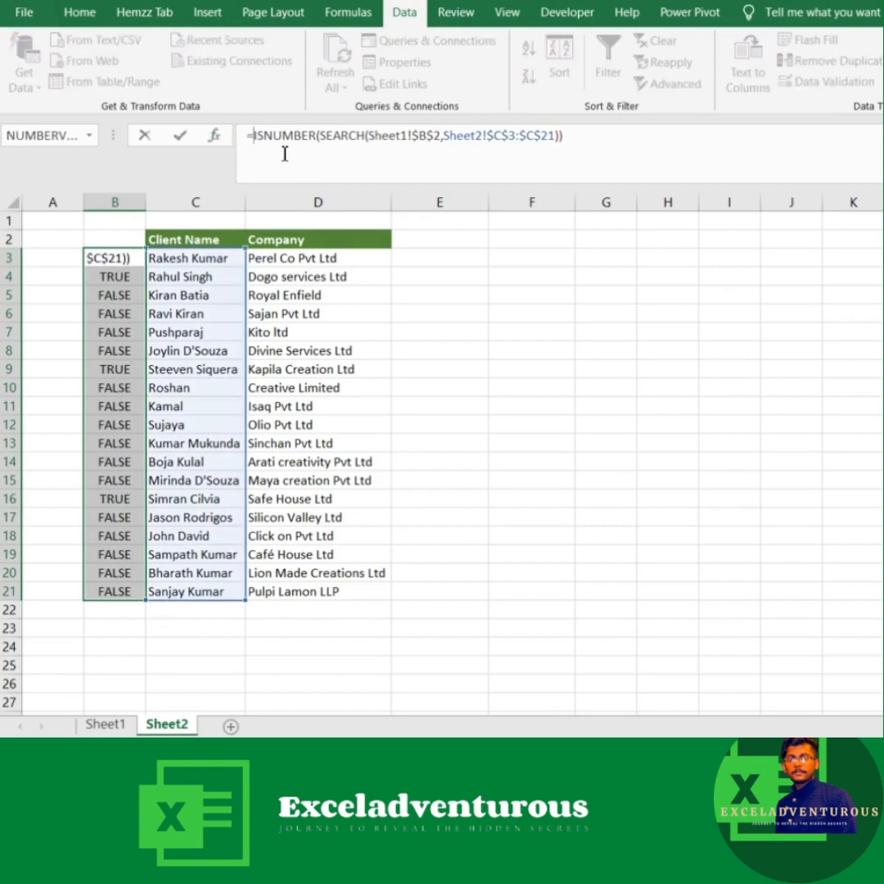
pyautogui.write('IF(')
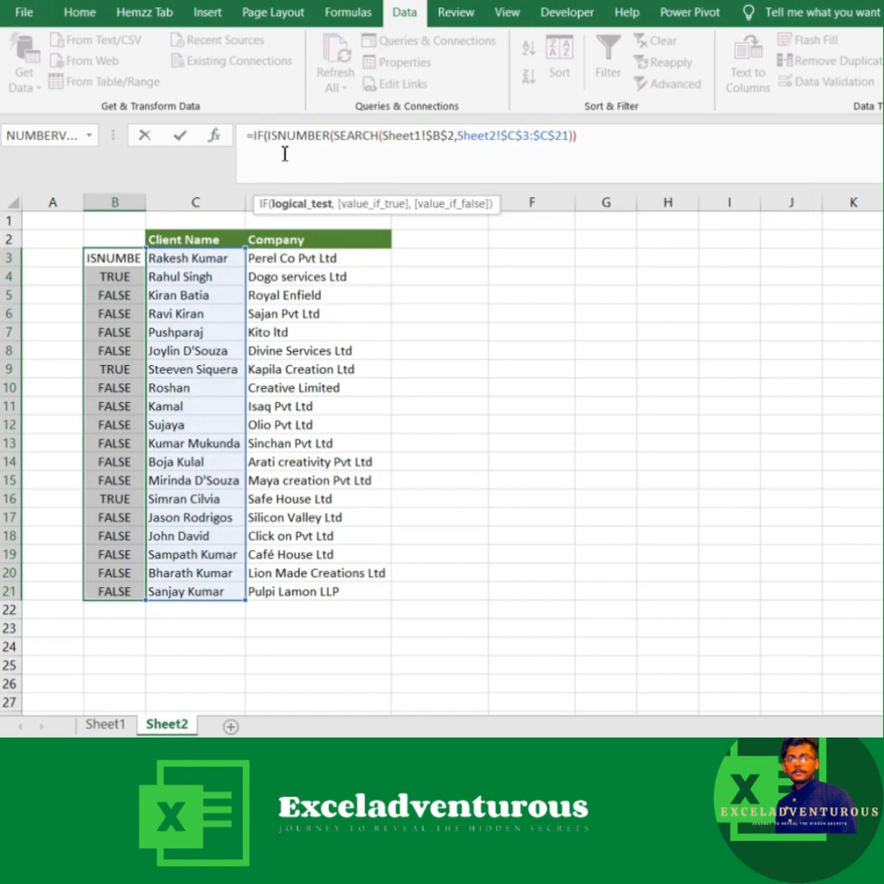
pyautogui.click(584, 135)
pyautogui.write(',')
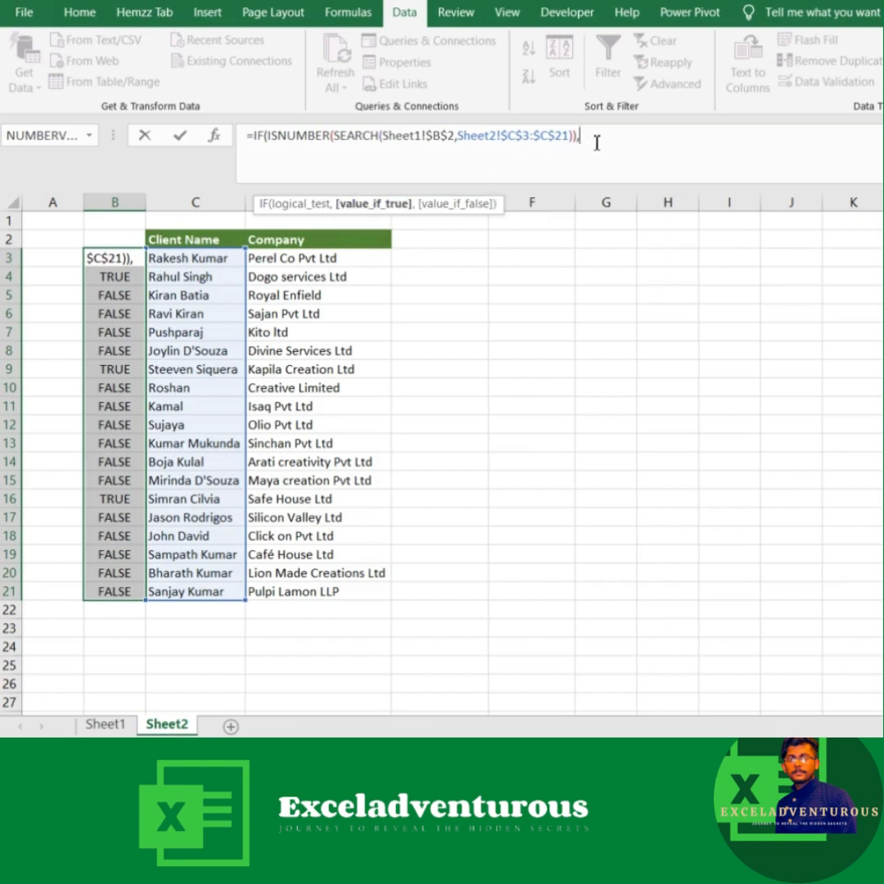
pyautogui.write('1,')
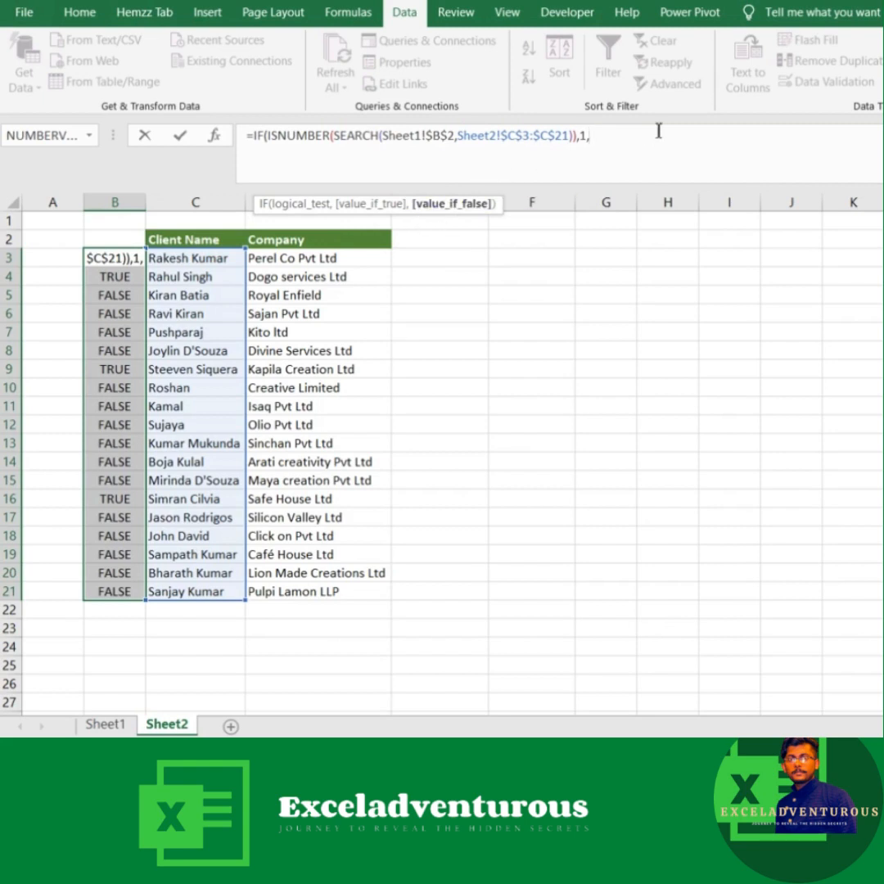
pyautogui.write('0)')
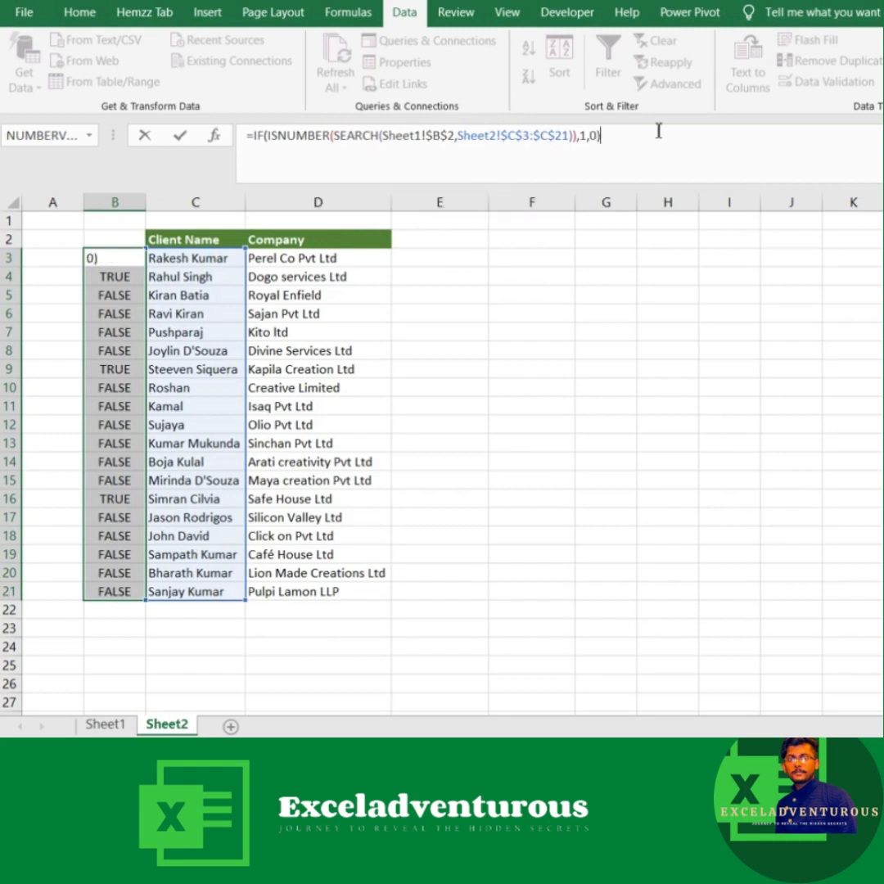
pyautogui.press('Return')
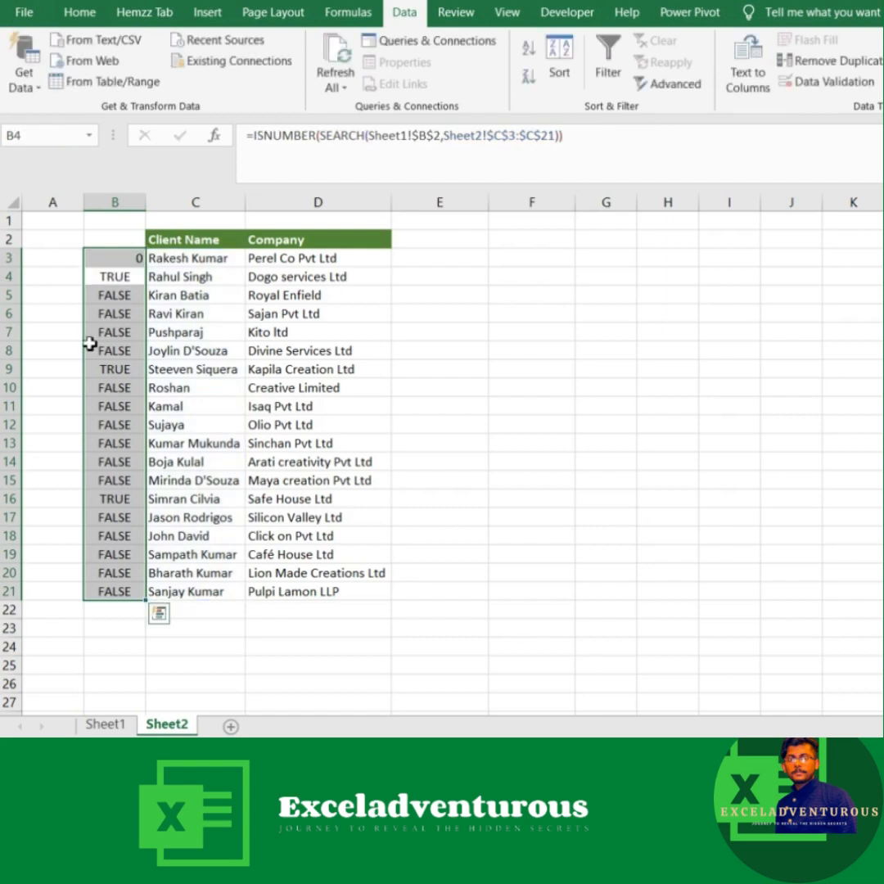
pyautogui.doubleClick(144, 267)
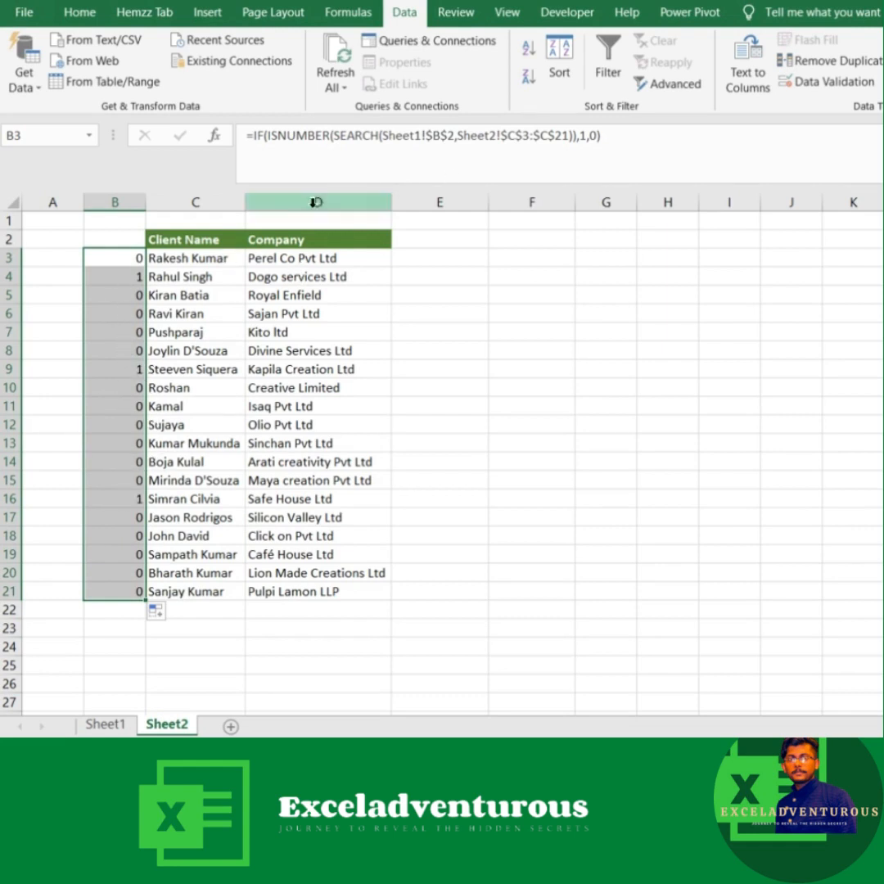
# Step: Replace the IF formula's true value in B3 with a MAX function over the expanding range $B$2:B2
pyautogui.click(122, 258)
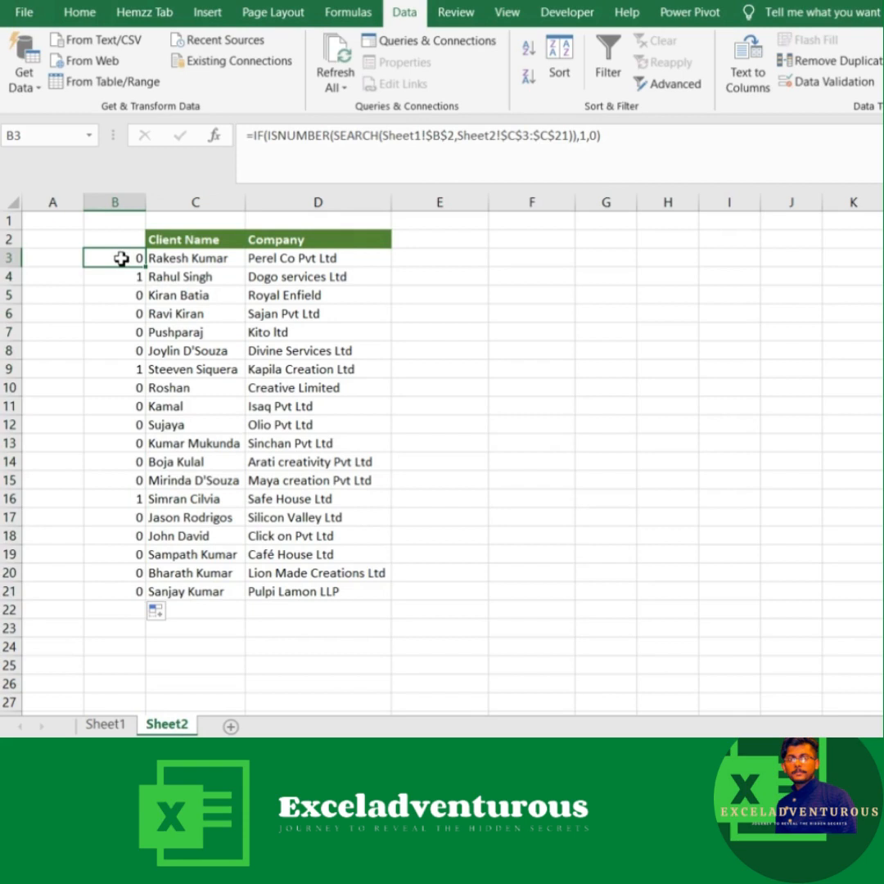
pyautogui.click(589, 138)
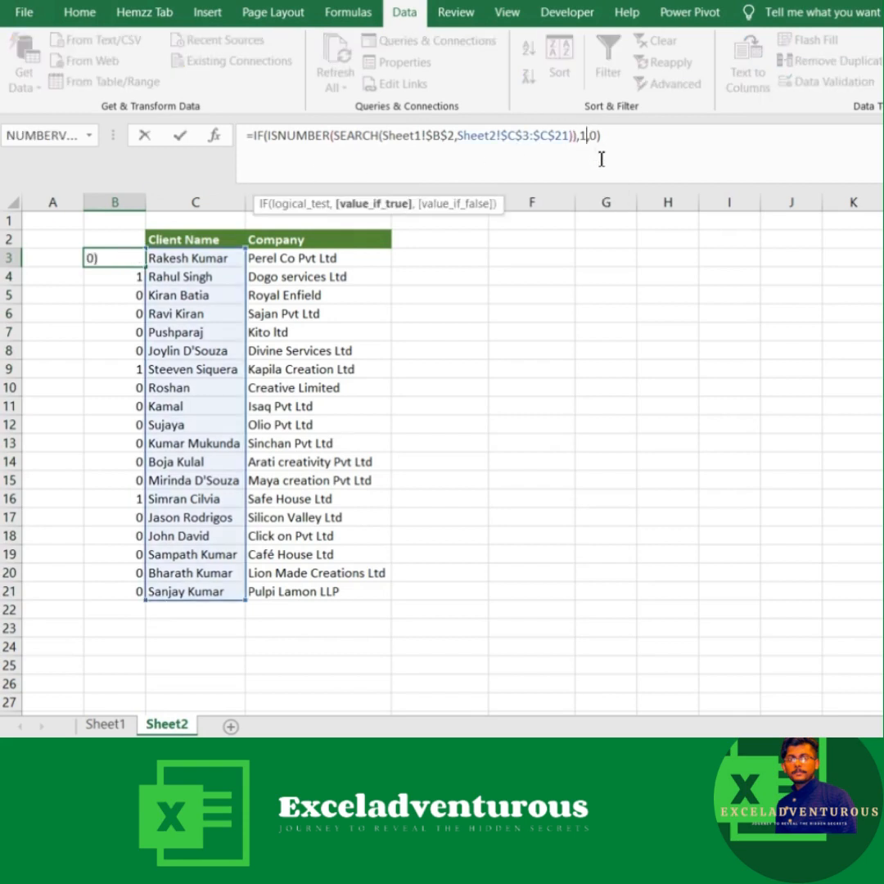
pyautogui.press('BackSpace')
pyautogui.write('max')
pyautogui.press('Tab')
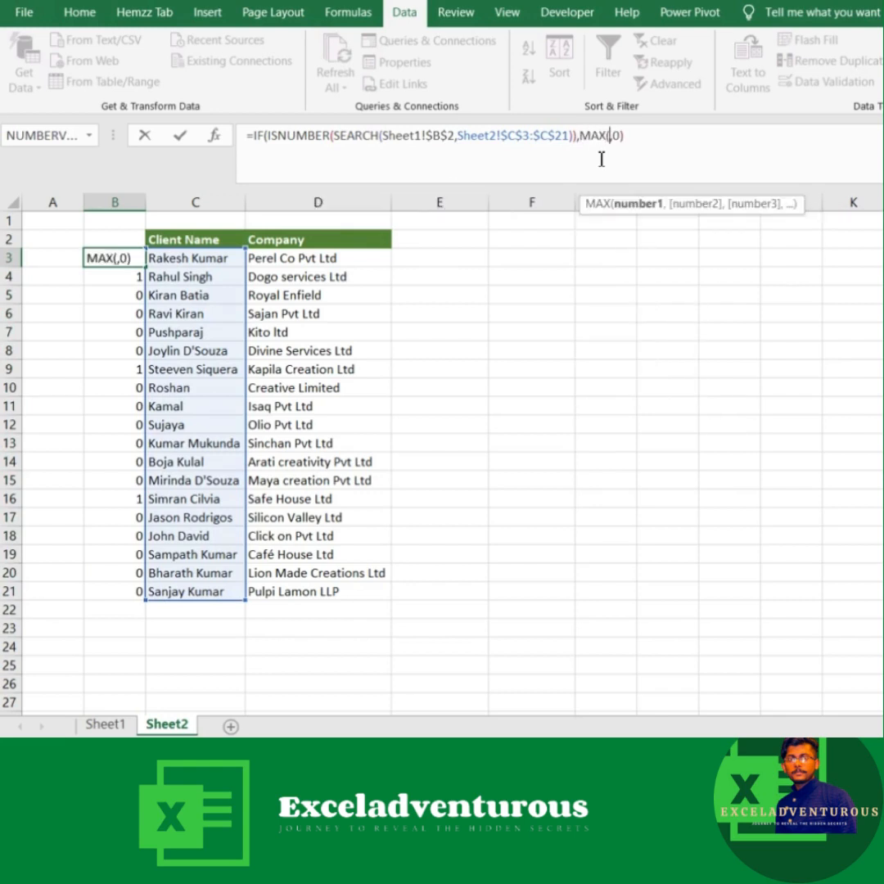
pyautogui.click(109, 239)
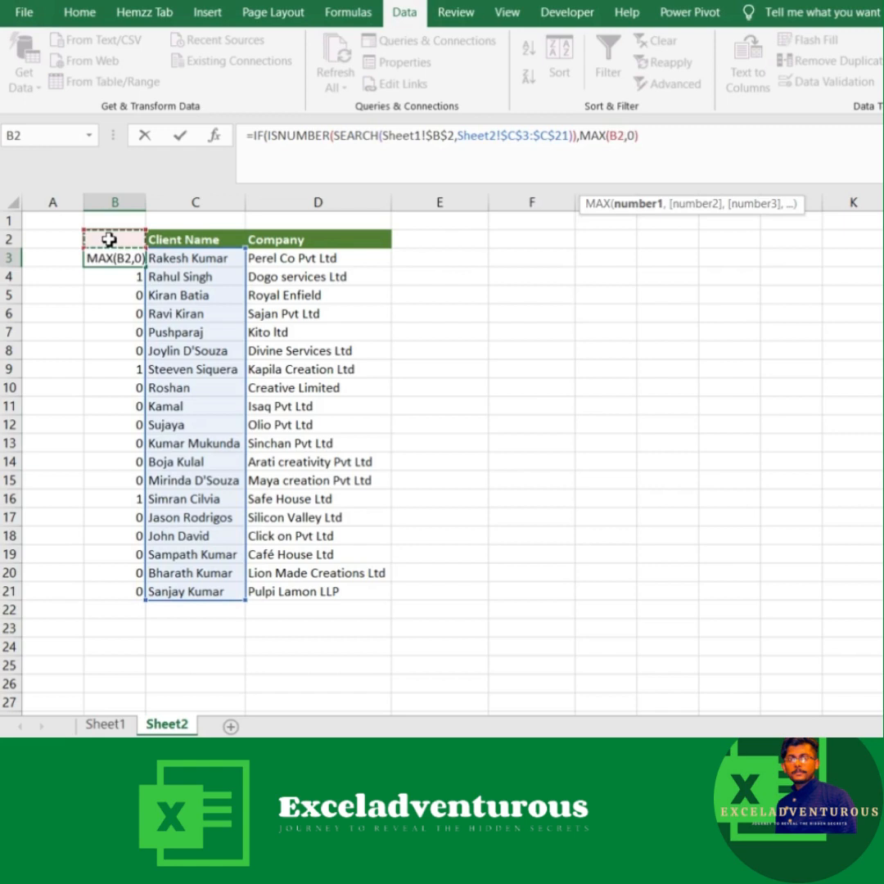
pyautogui.write(':')
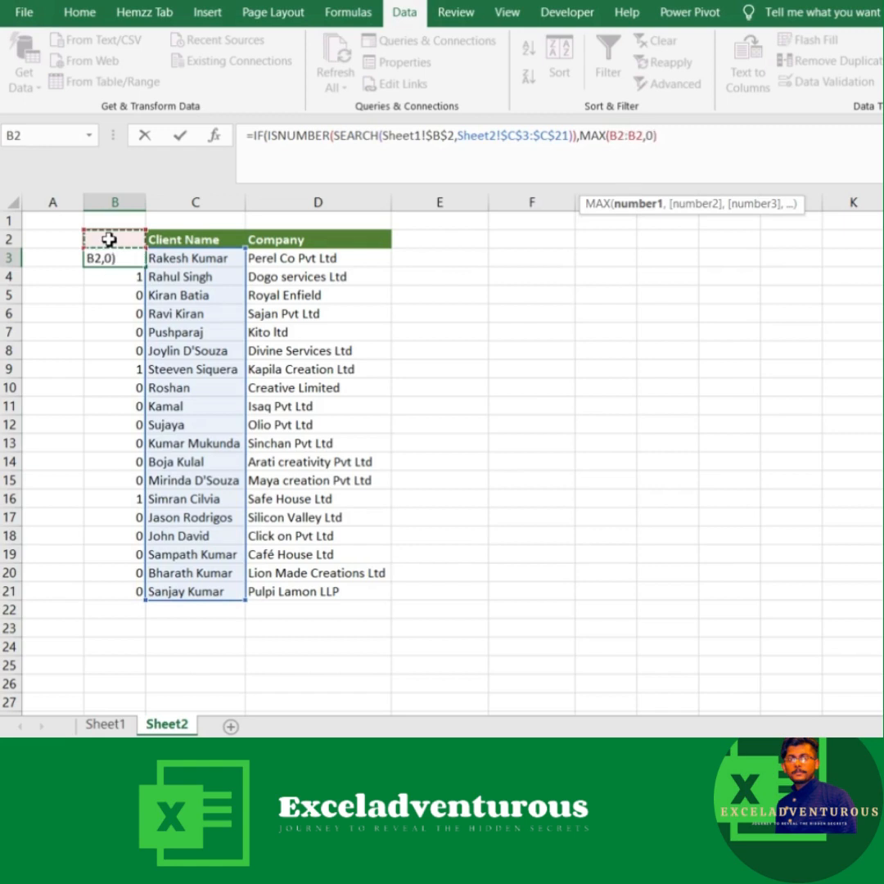
pyautogui.click(625, 137)
pyautogui.moveTo(613, 139); pyautogui.dragTo(623, 139)
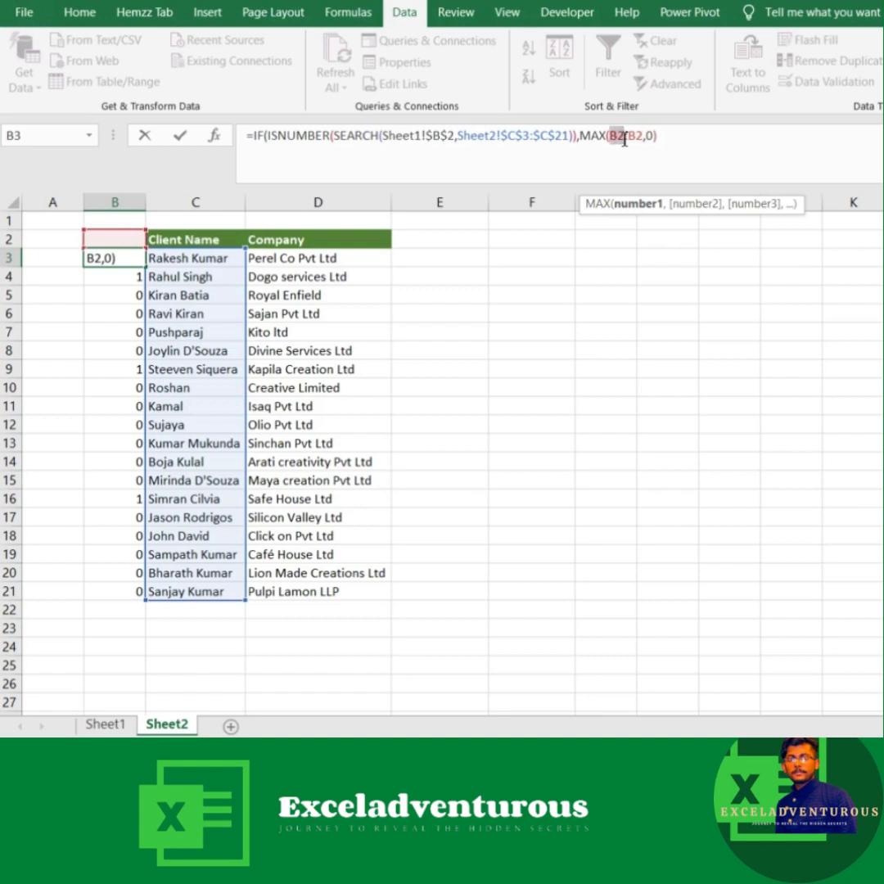
pyautogui.press('F4')
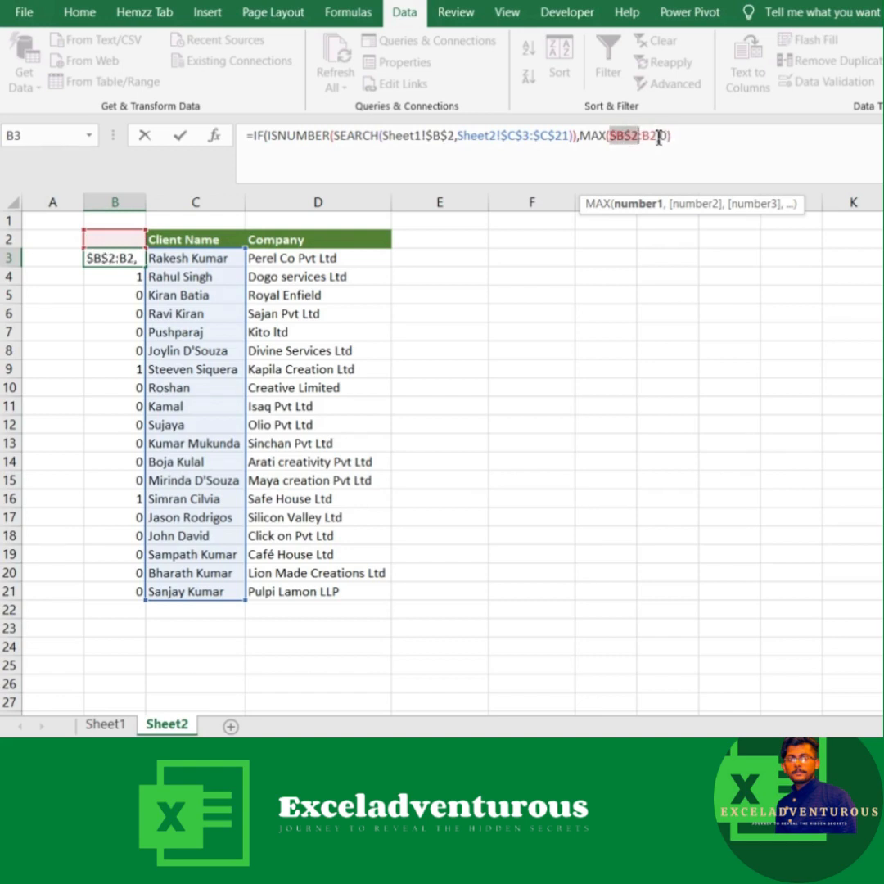
# Step: Close the MAX function, add 1 to its result and fill the completed B3 formula down to B21
pyautogui.click(662, 139)
pyautogui.write(')')
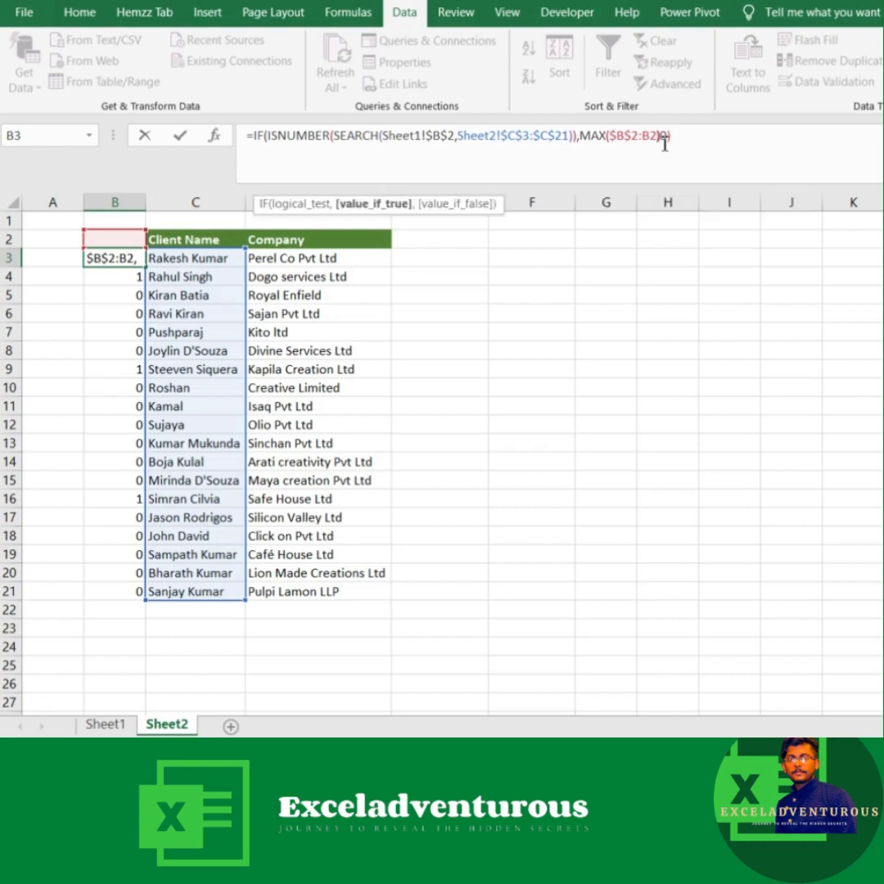
pyautogui.write('+1')
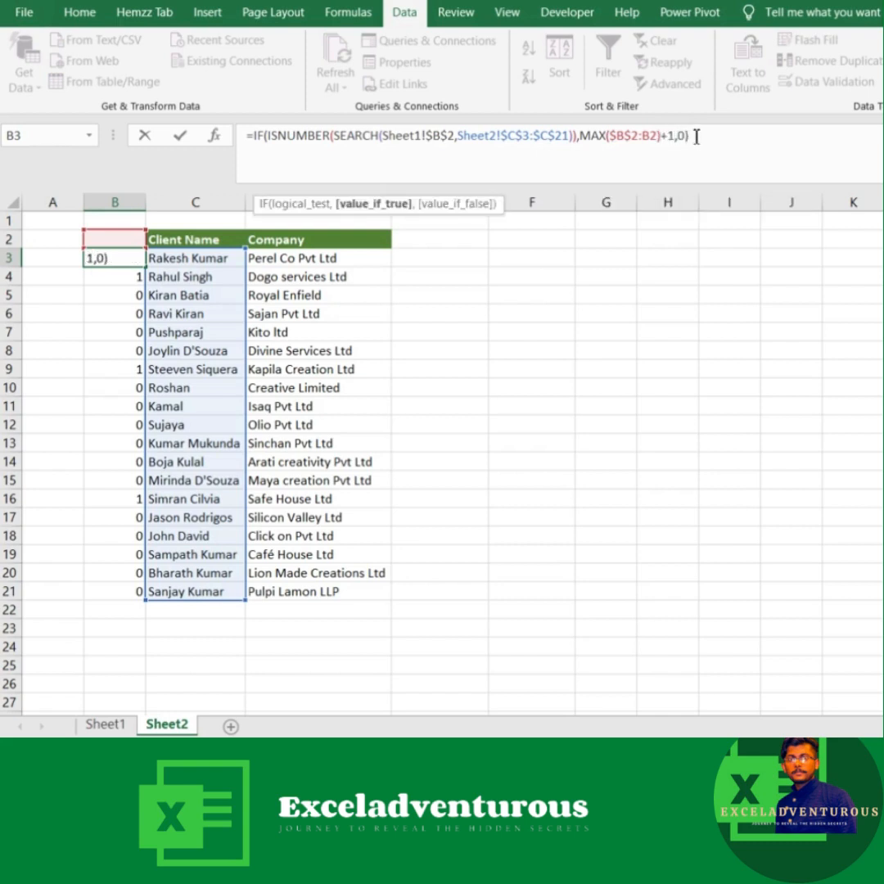
pyautogui.click(694, 137)
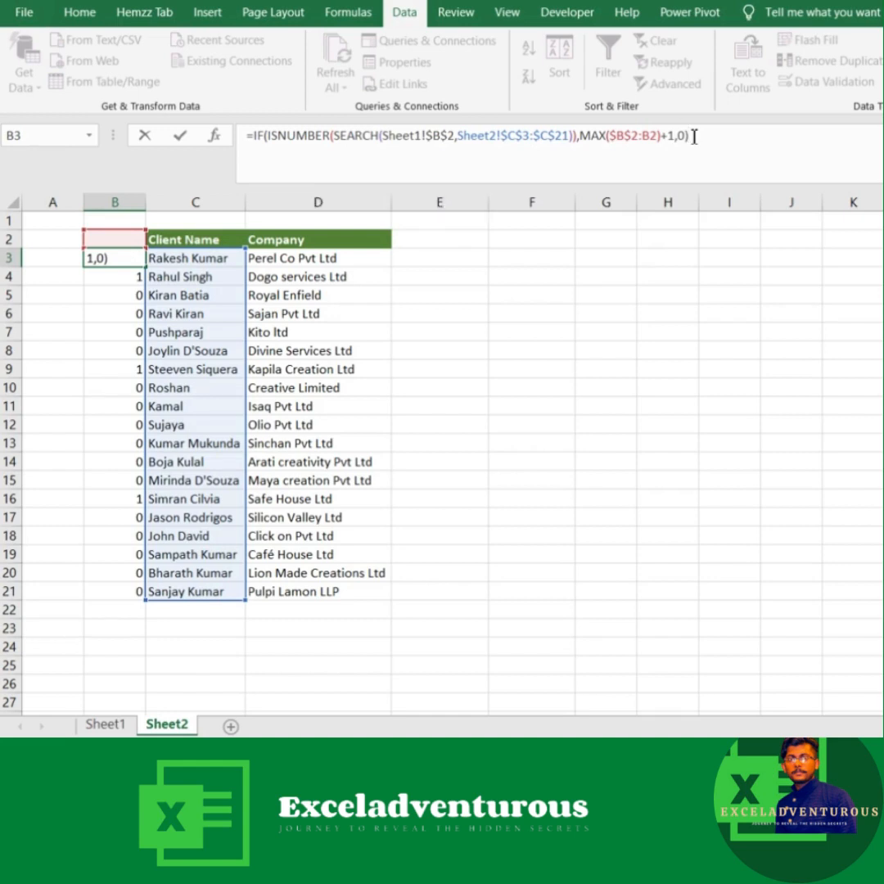
pyautogui.press('Return')
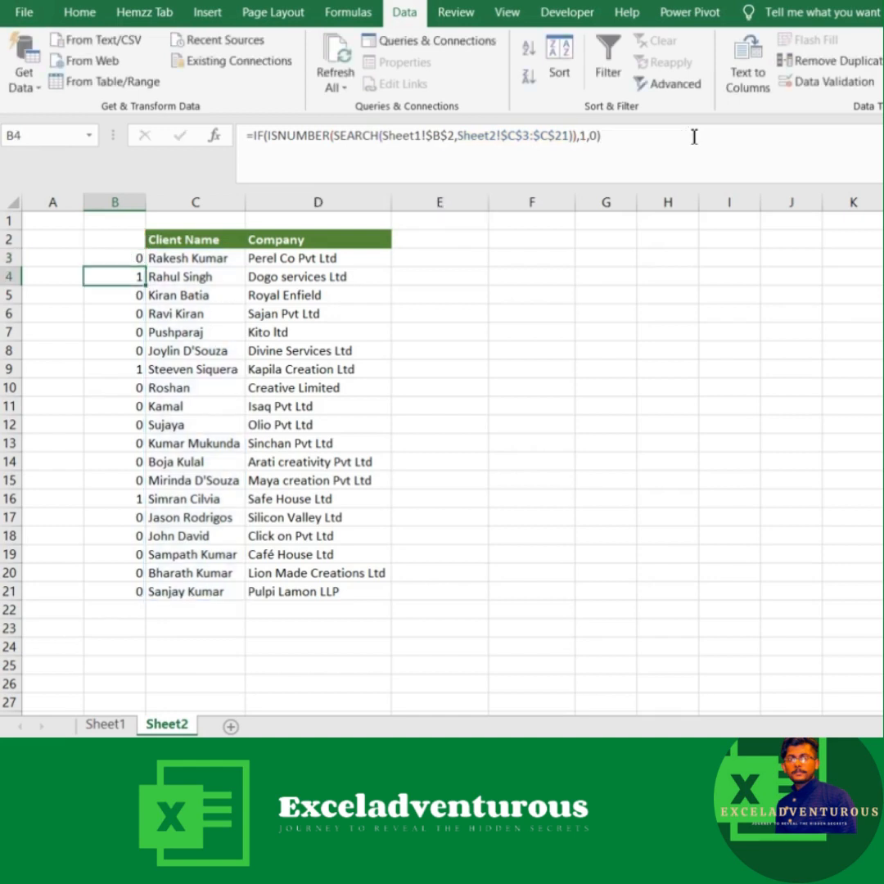
pyautogui.click(130, 257)
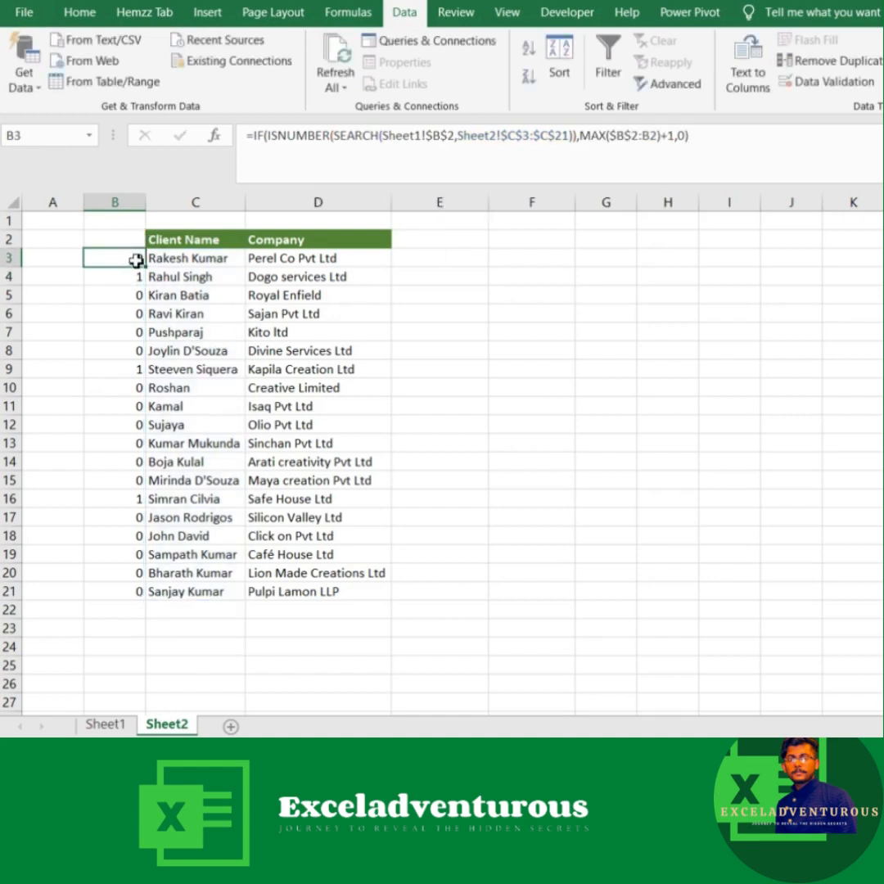
pyautogui.doubleClick(146, 266)
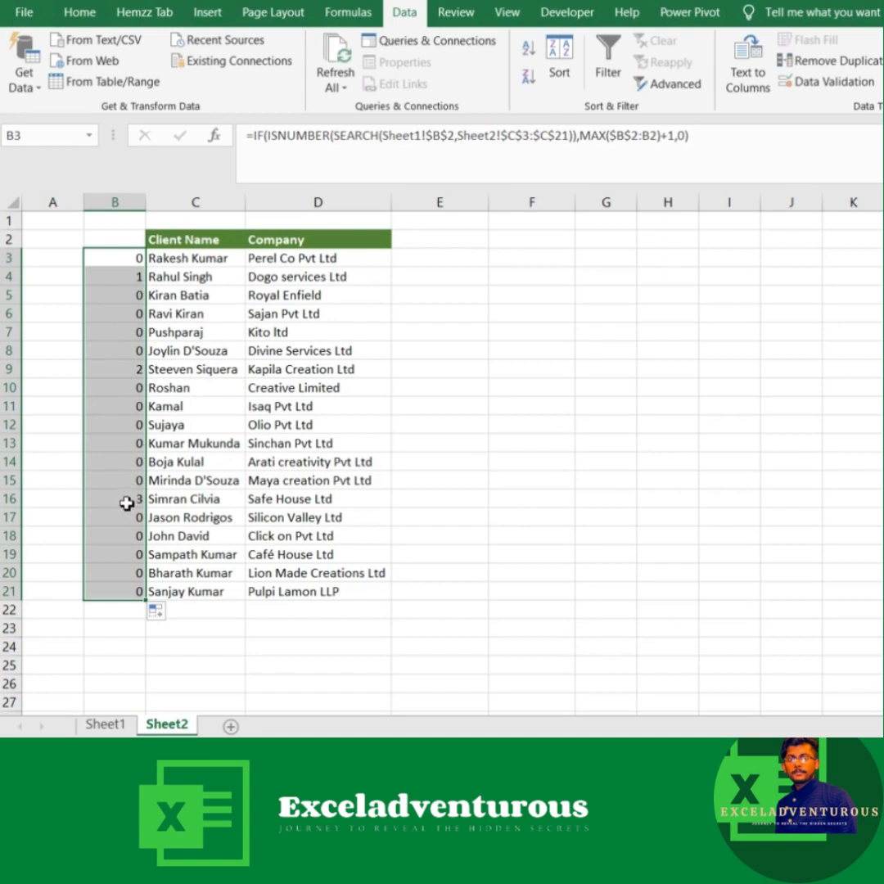
# Step: Set the search text in Sheet1 cell B2 to Ra and check the match numbering in column B of Sheet2
pyautogui.click(104, 731)
pyautogui.click(95, 238)
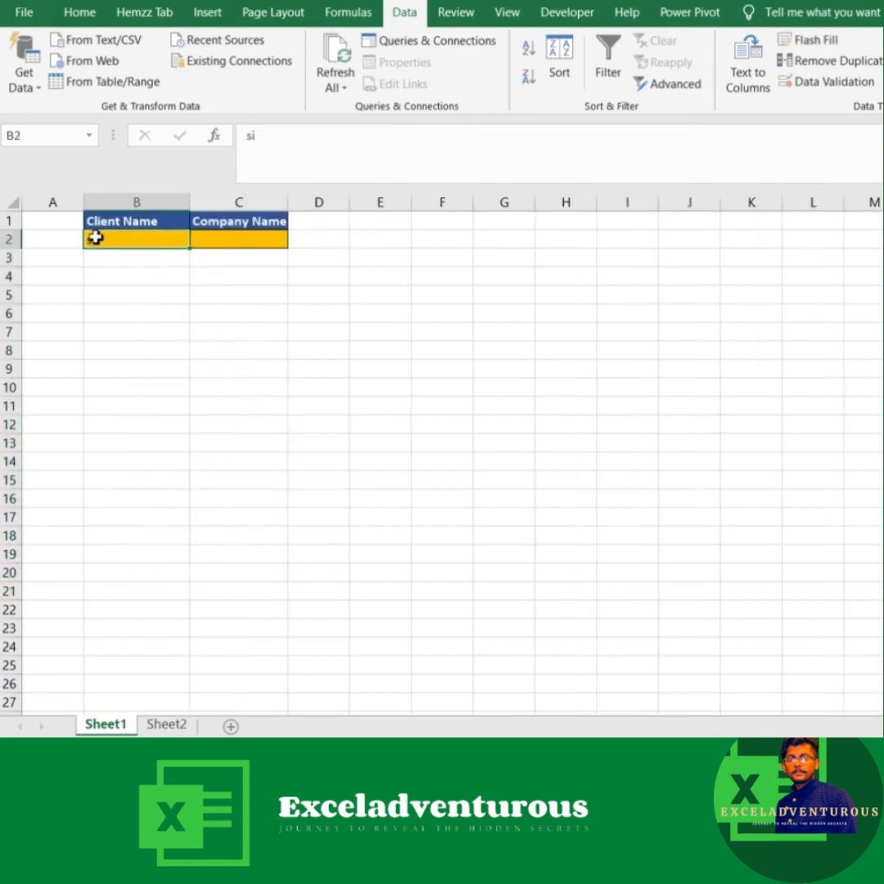
pyautogui.write('Ra')
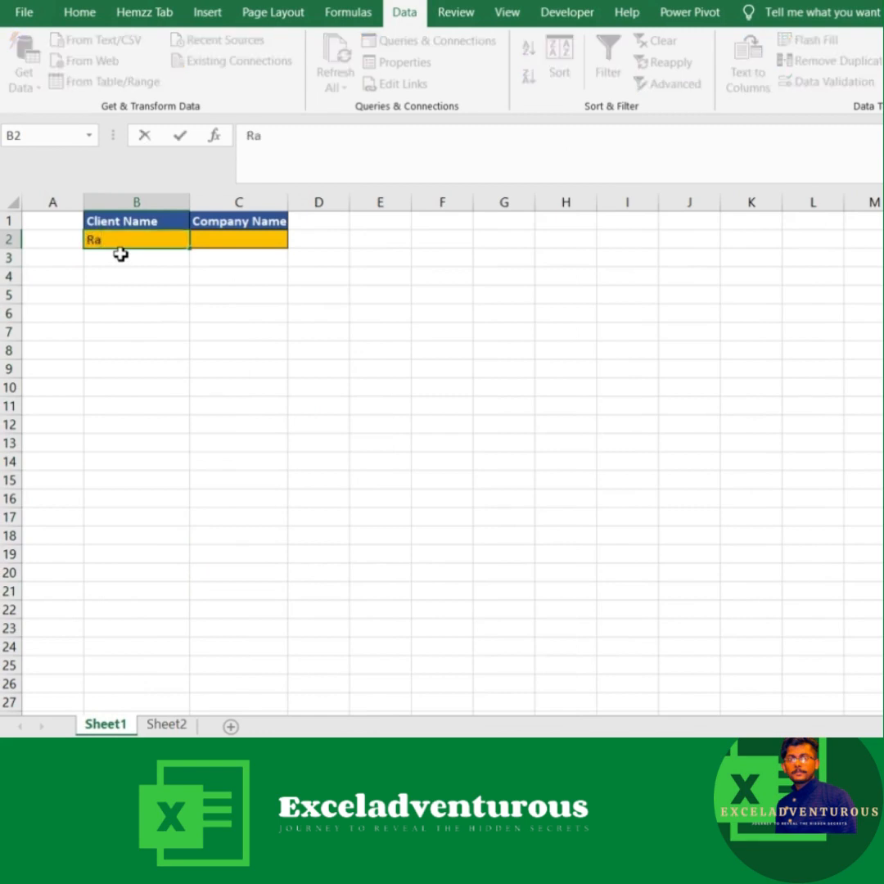
pyautogui.press('Return')
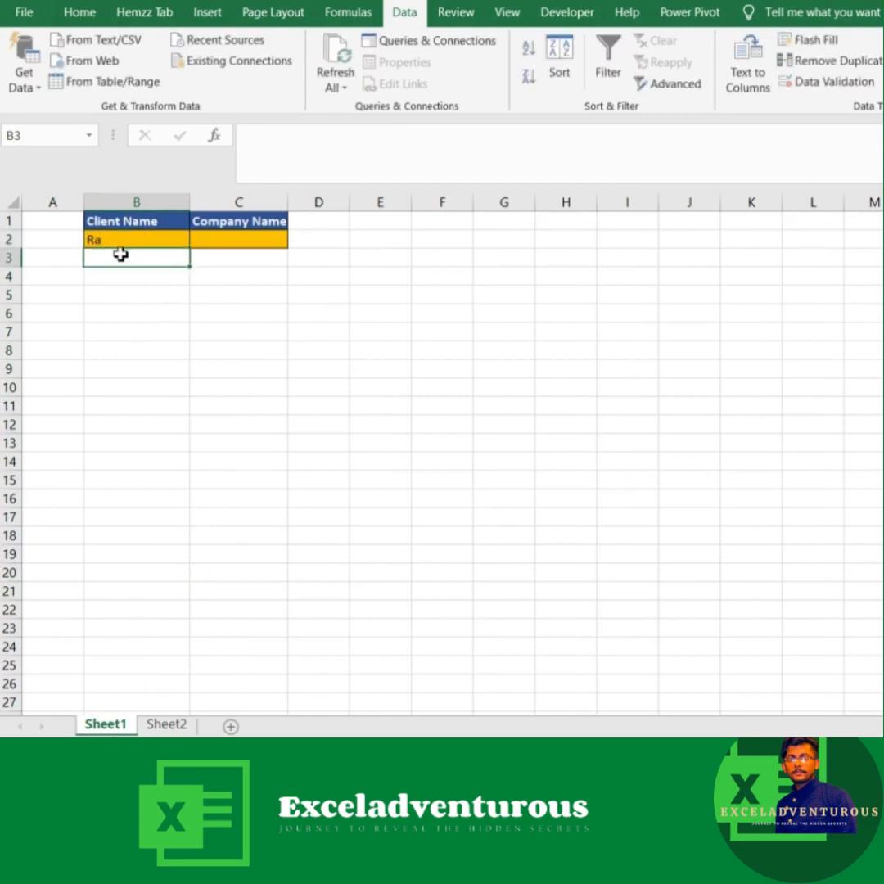
pyautogui.click(166, 724)
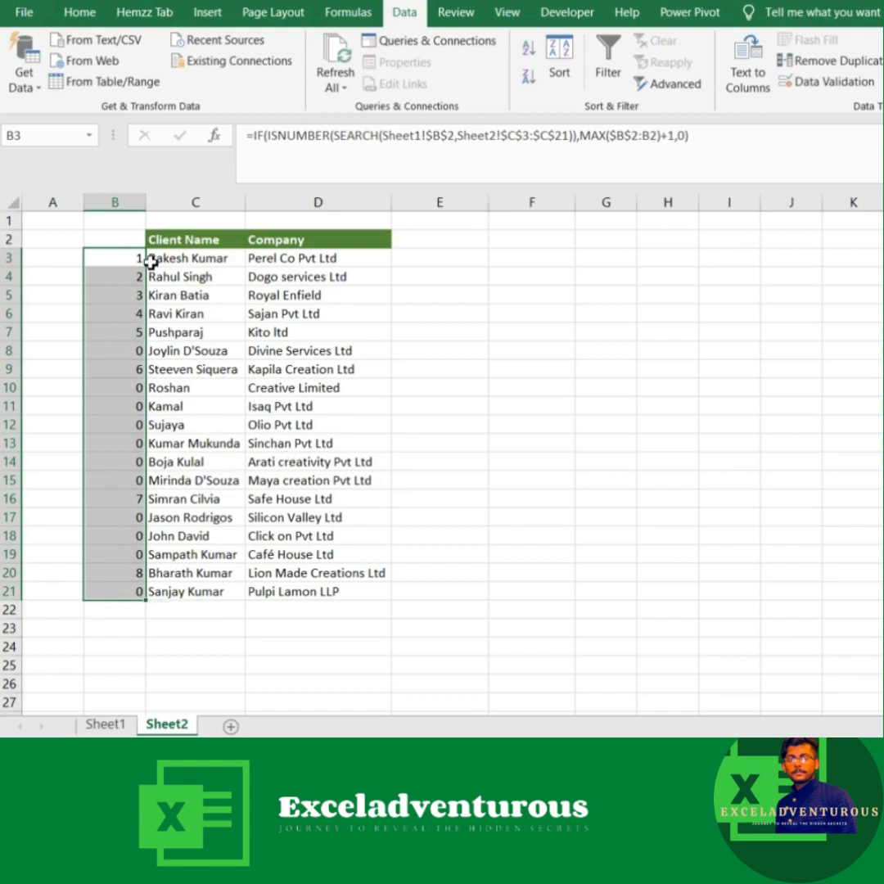
# Step: Start a ROWS formula in Sheet2 cell E3 with the range C3:C3 as its array
pyautogui.click(440, 258)
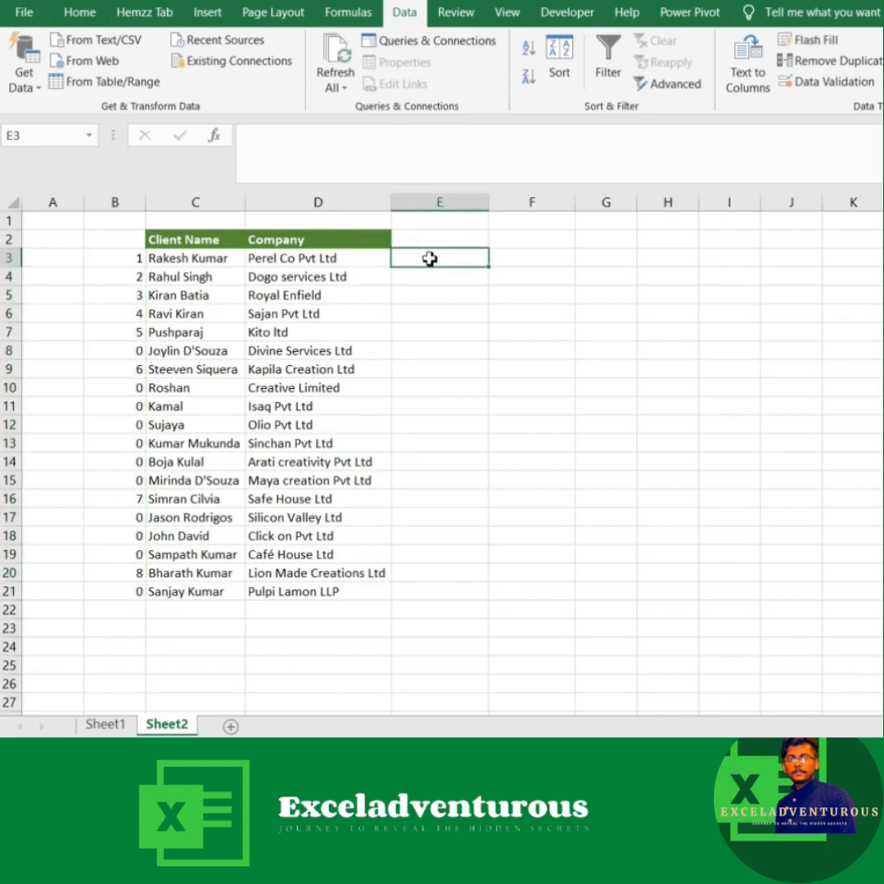
pyautogui.write('=')
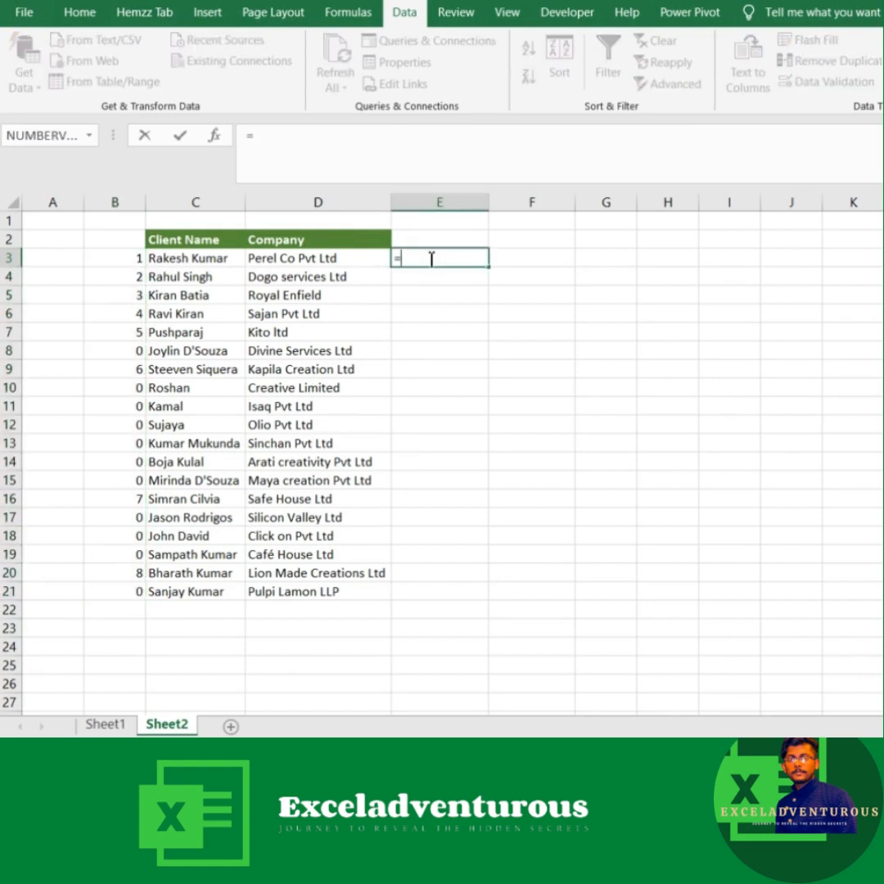
pyautogui.write('row')
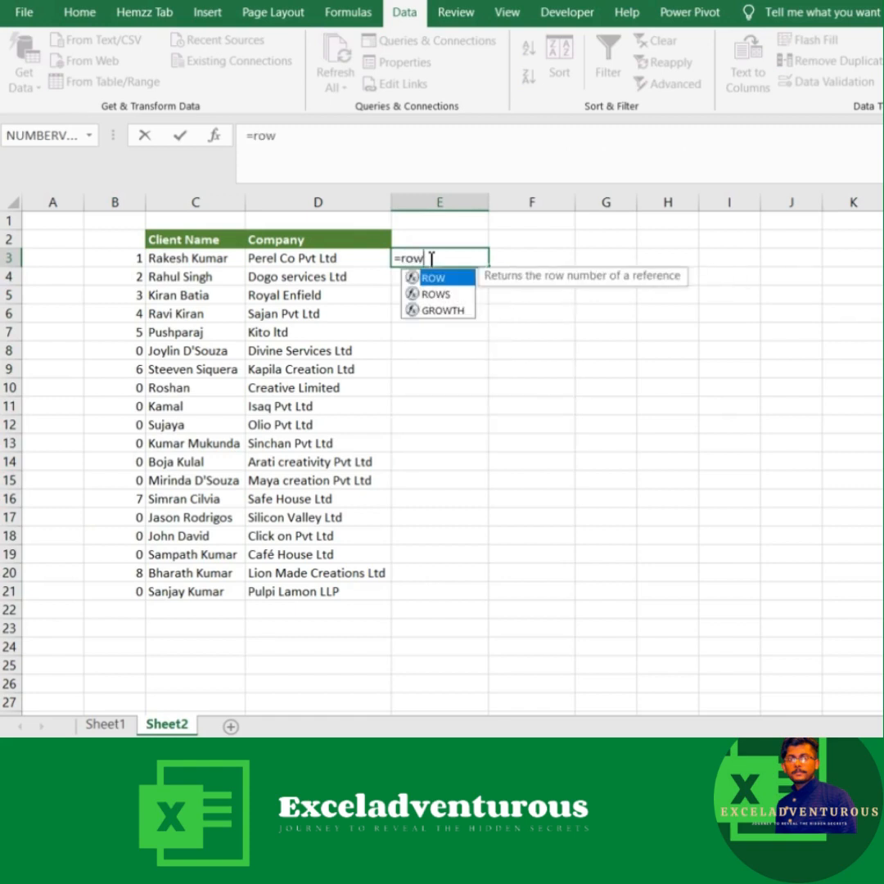
pyautogui.press('Down')
pyautogui.press('Tab')
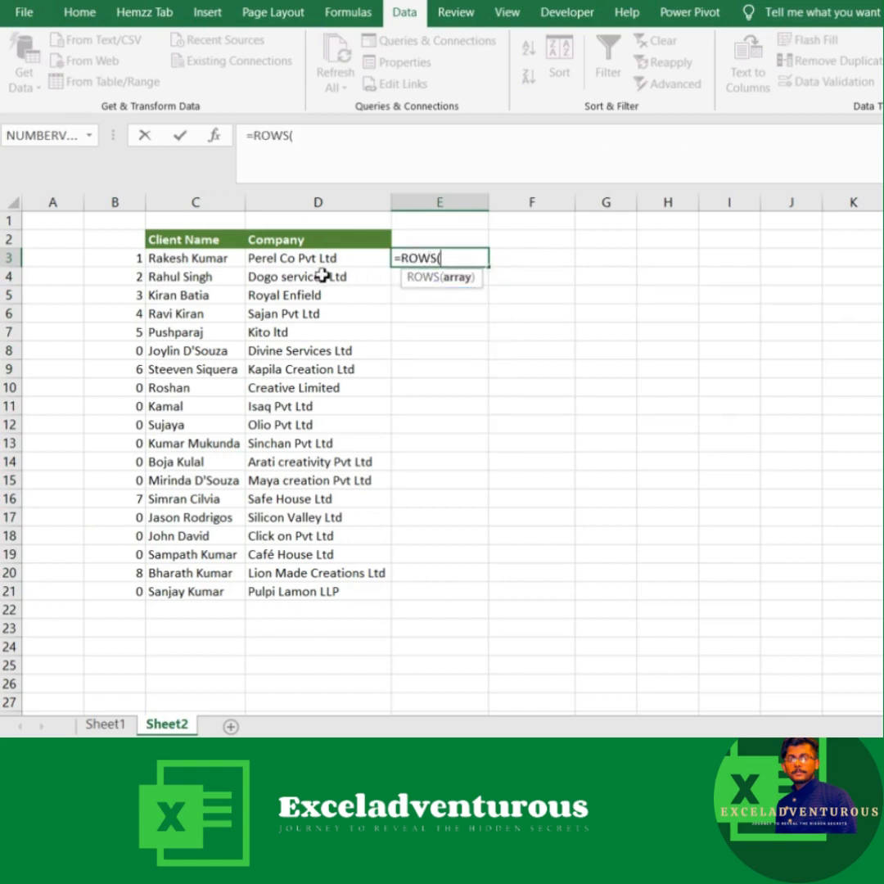
pyautogui.click(173, 257)
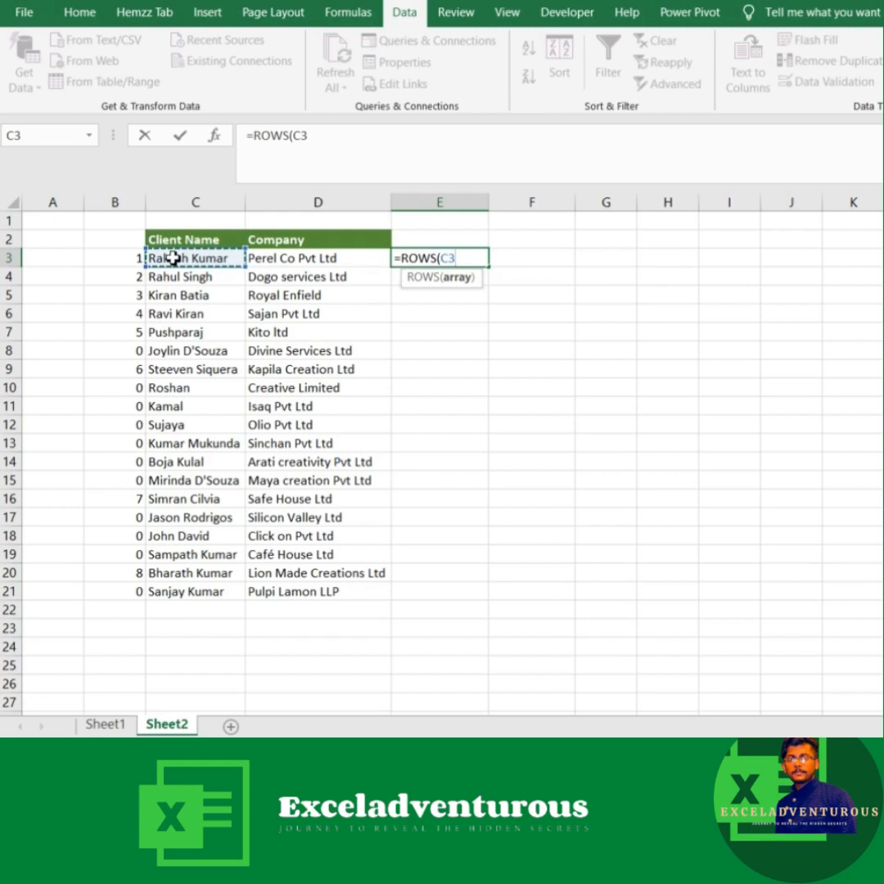
pyautogui.write(':')
pyautogui.click(173, 257)
# Step: Lock the start of the ROWS range as $C$3, complete the formula in E3 and fill it down to E21
pyautogui.moveTo(455, 259); pyautogui.dragTo(456, 259)
pyautogui.click(449, 259)
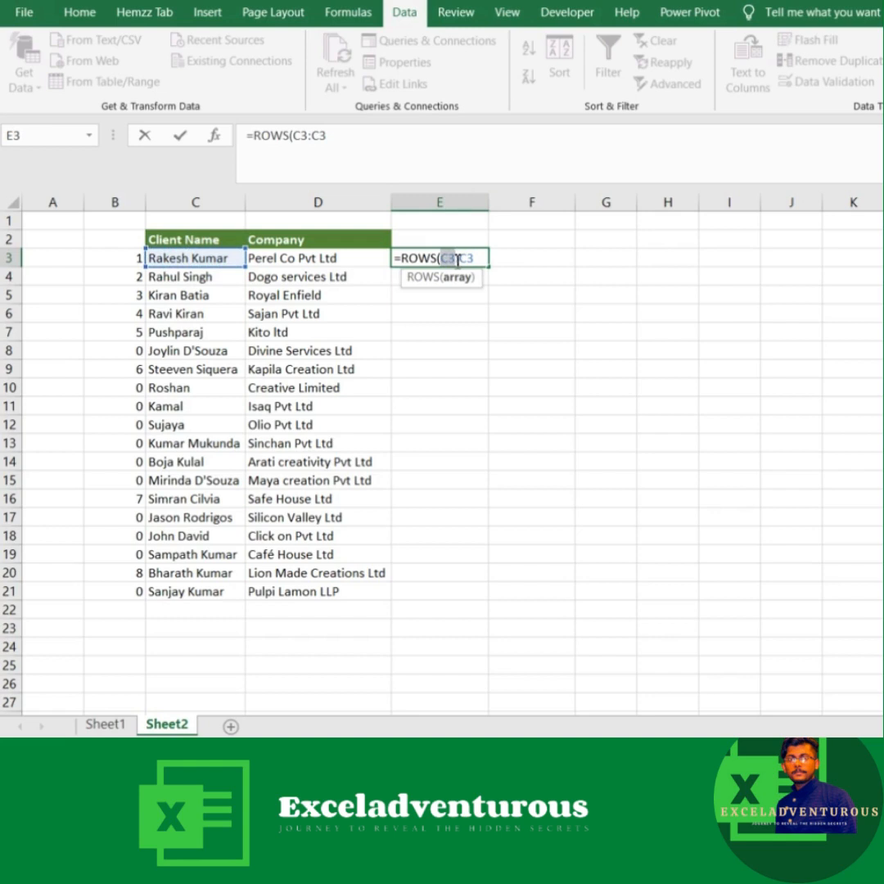
pyautogui.press('F4')
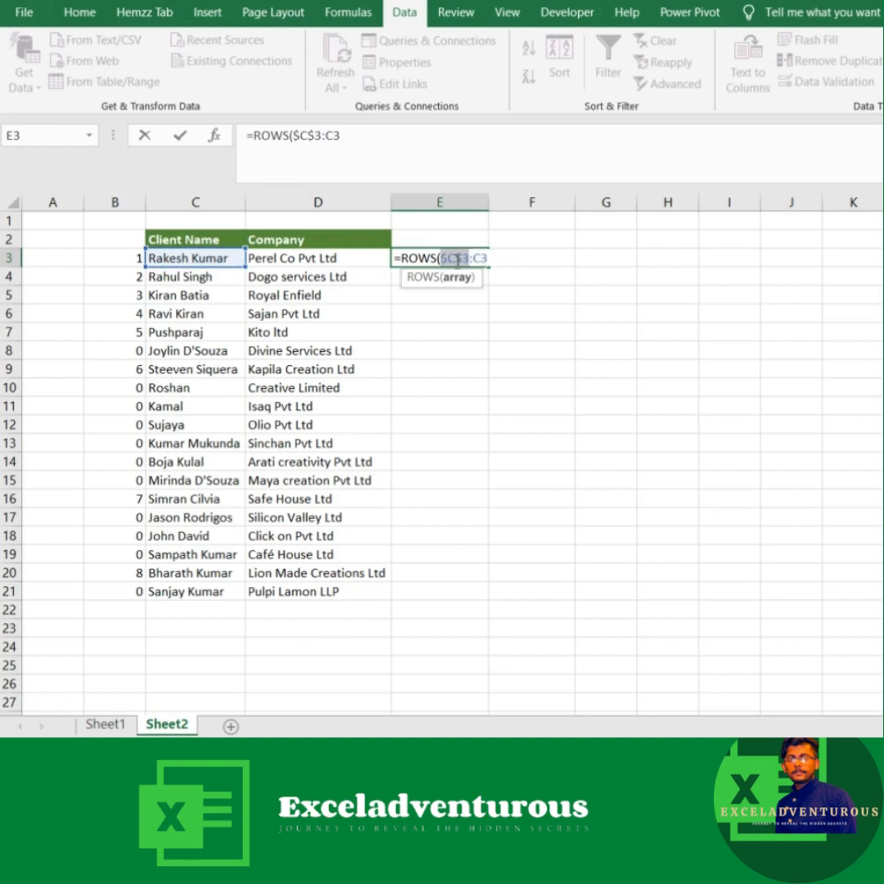
pyautogui.click(491, 259)
pyautogui.press('Return')
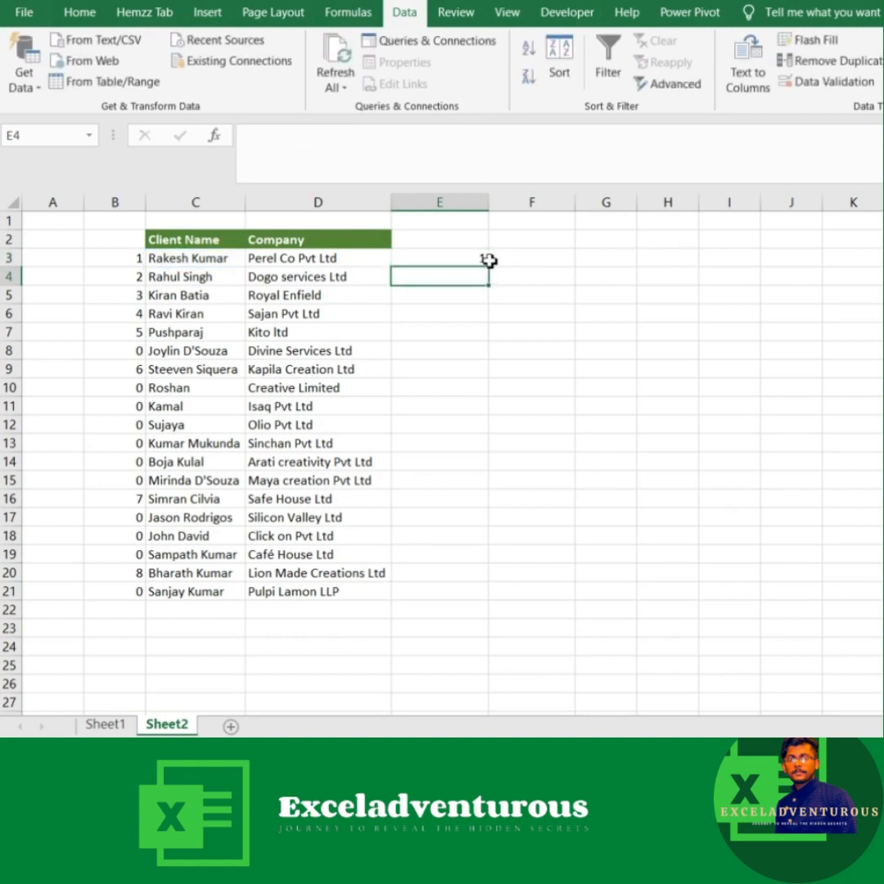
pyautogui.click(483, 260)
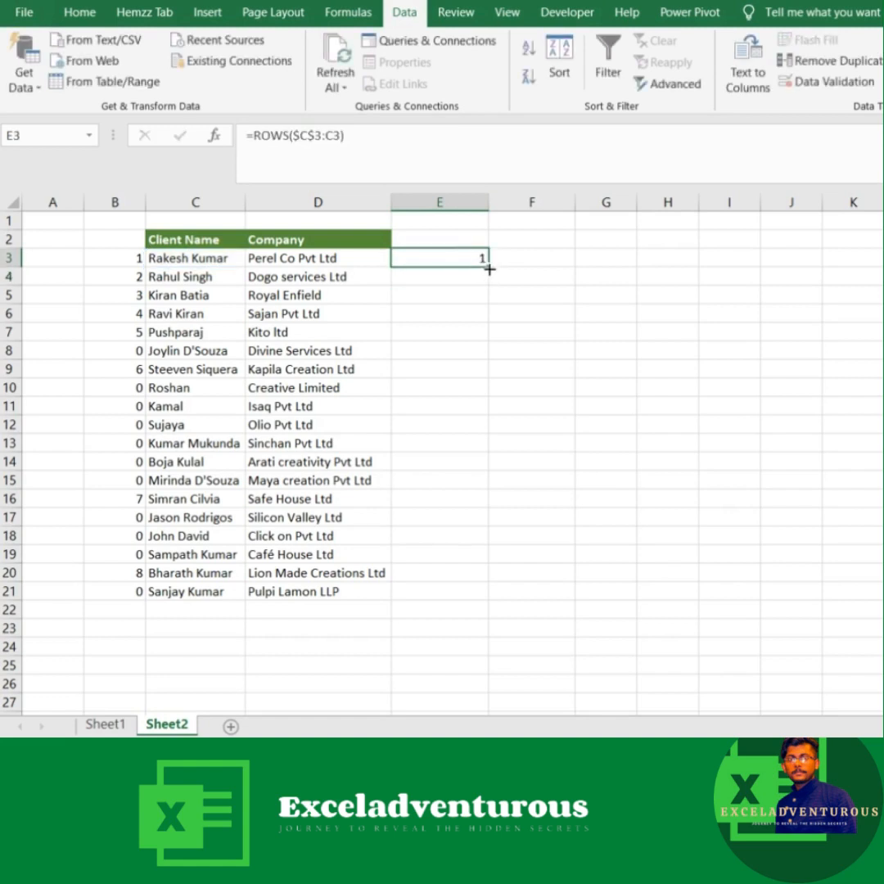
pyautogui.doubleClick(489, 266)
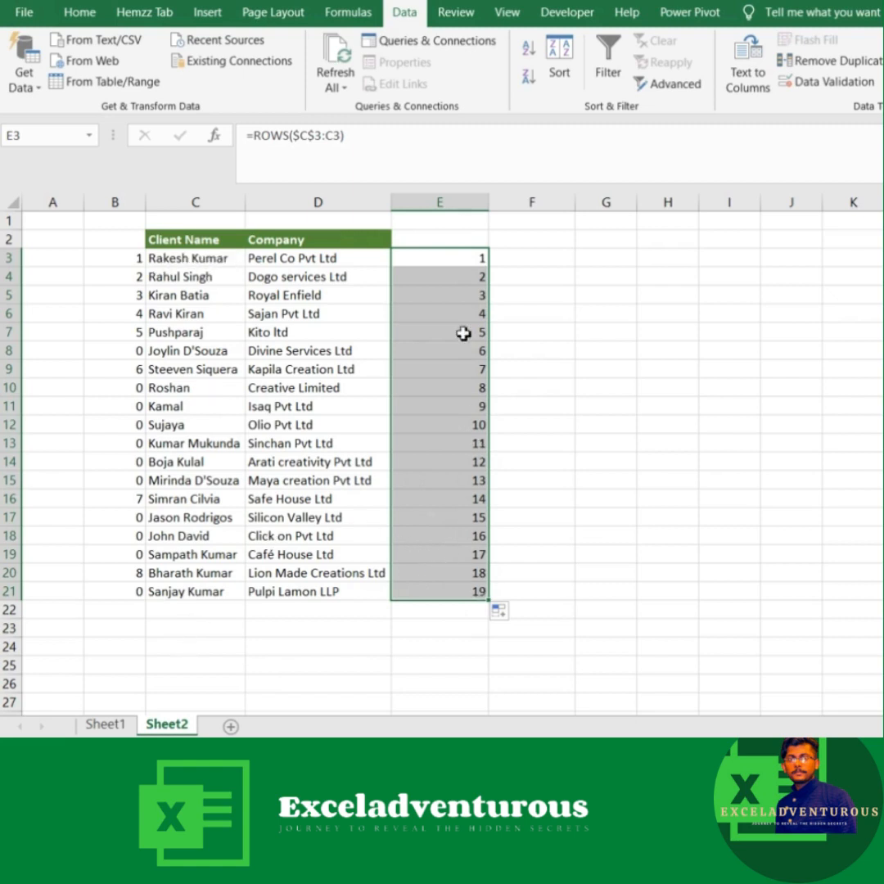
# Step: Examine how the ROWS range expands from row to row in the filled cells of column E
pyautogui.click(466, 257)
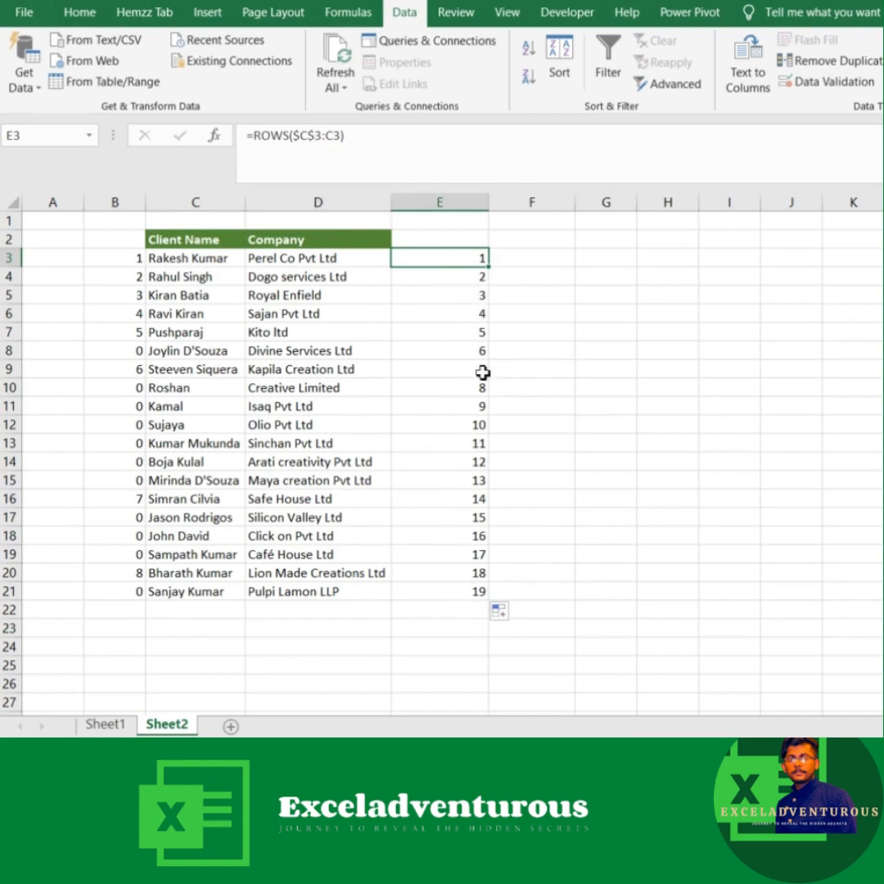
pyautogui.click(477, 609)
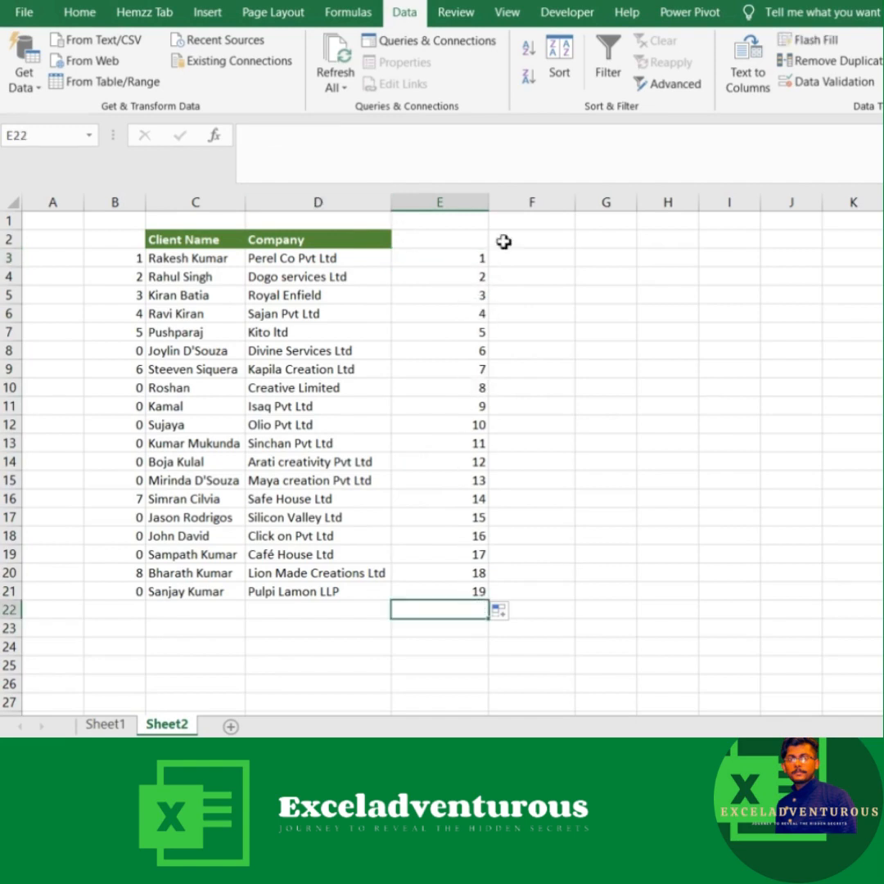
pyautogui.click(438, 255)
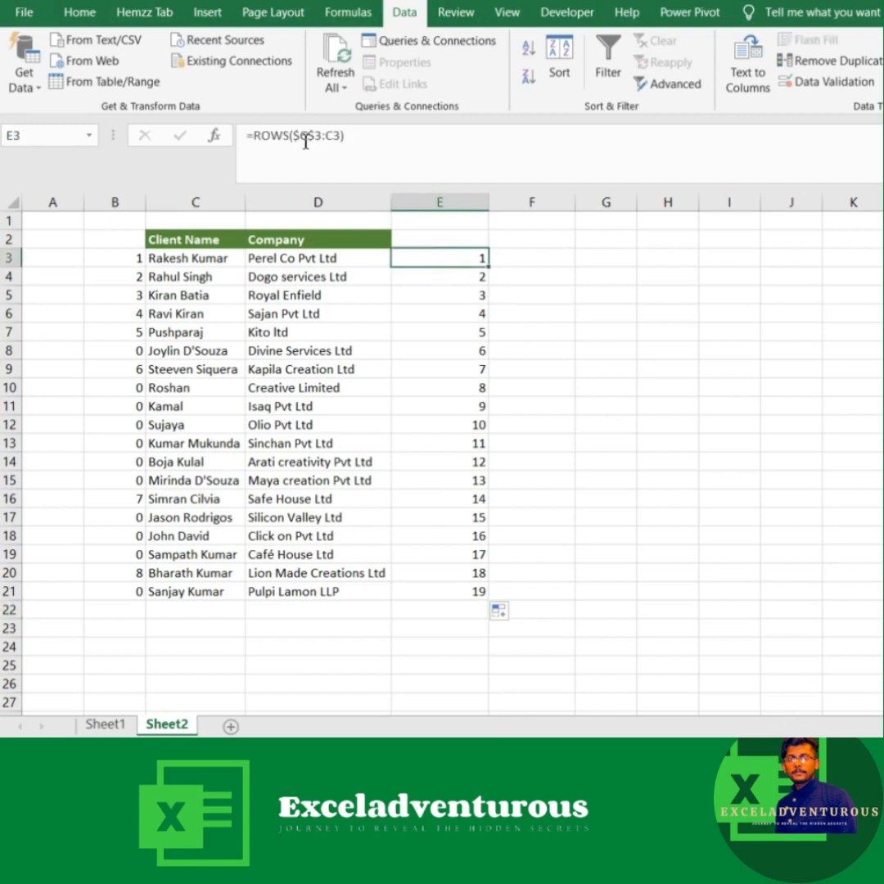
pyautogui.click(448, 277)
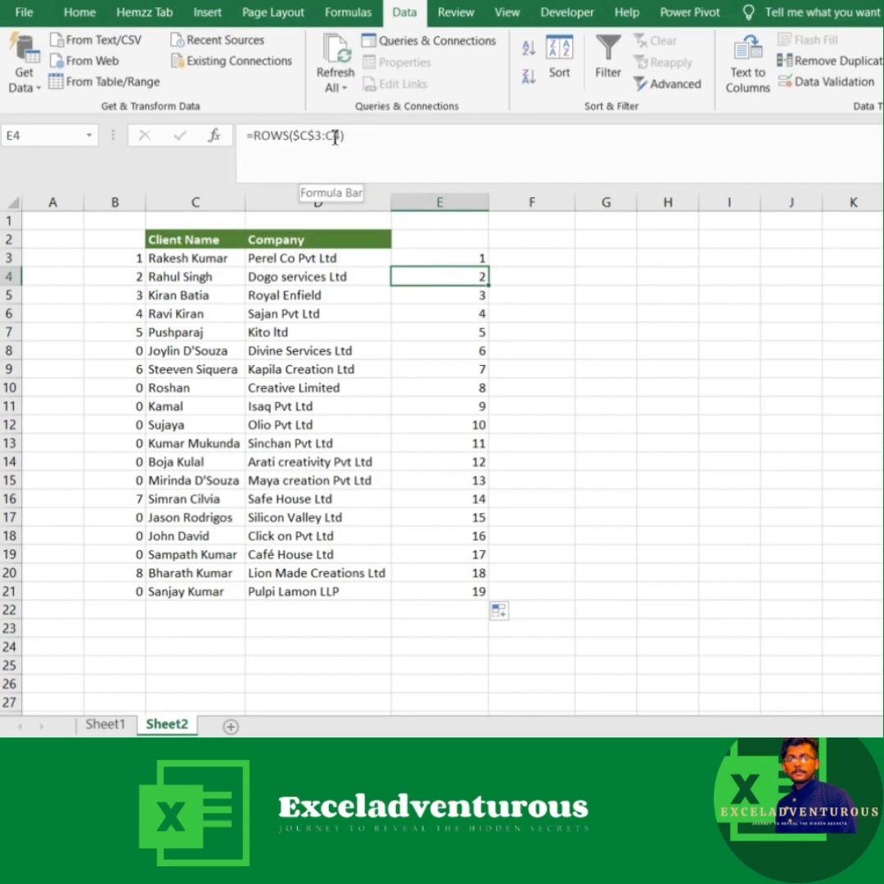
pyautogui.click(466, 299)
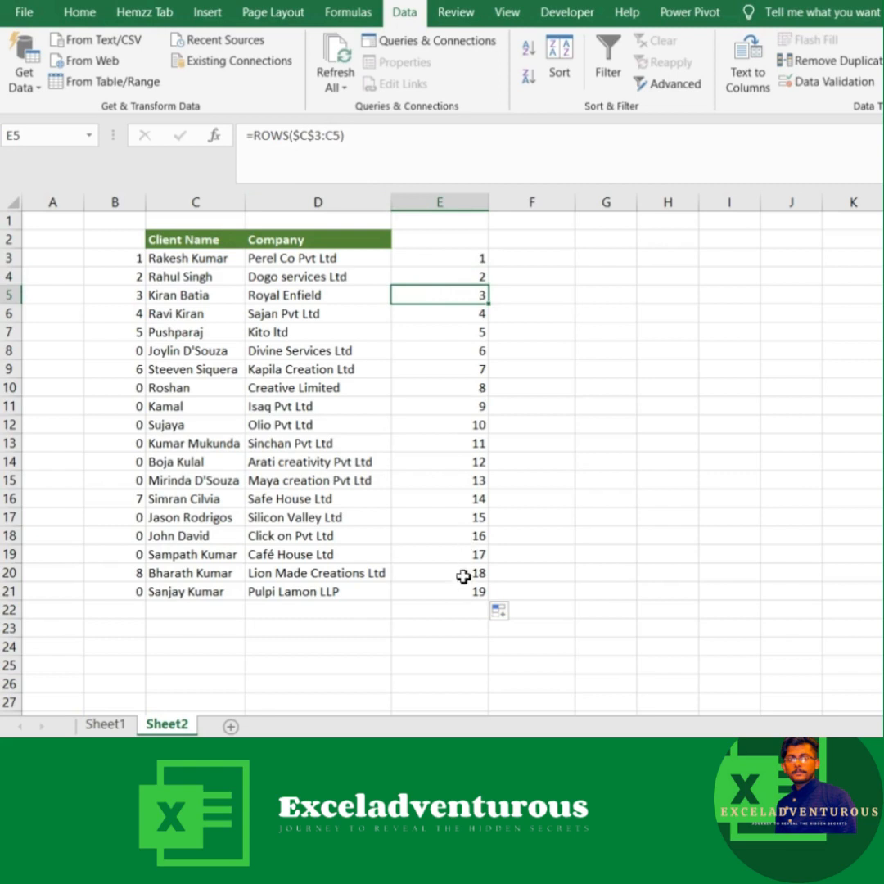
# Step: Nest the ROWS formula in E3 as the lookup value of a VLOOKUP with the absolute table array $B$3:$C$21
pyautogui.click(428, 253)
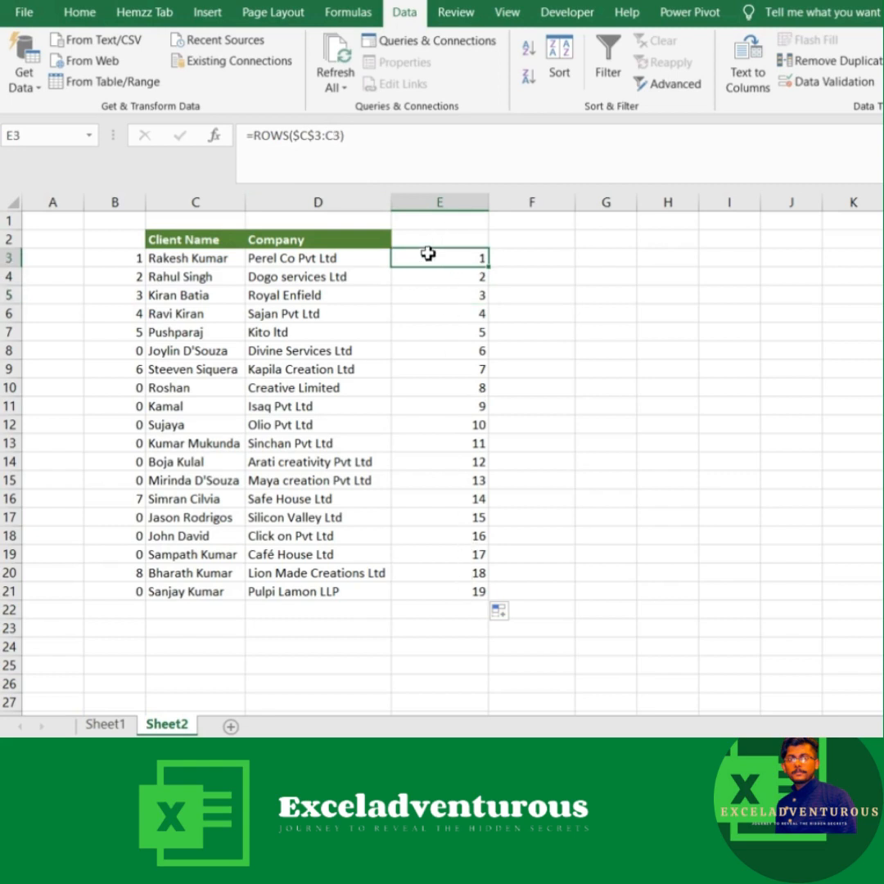
pyautogui.click(258, 135)
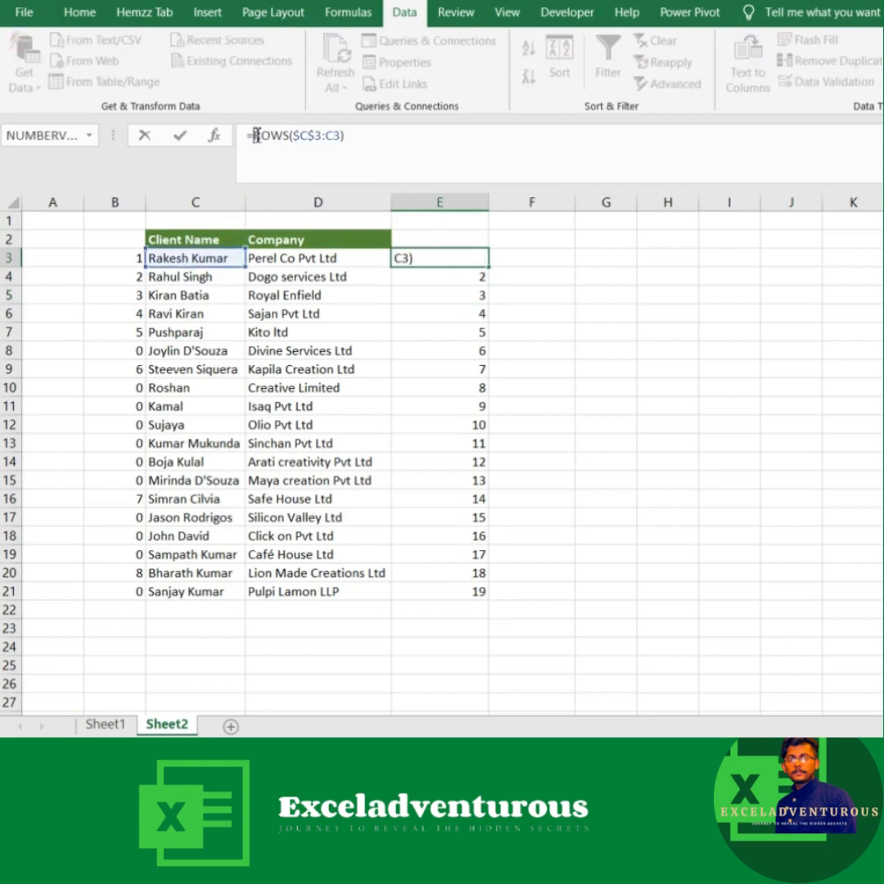
pyautogui.write('vl')
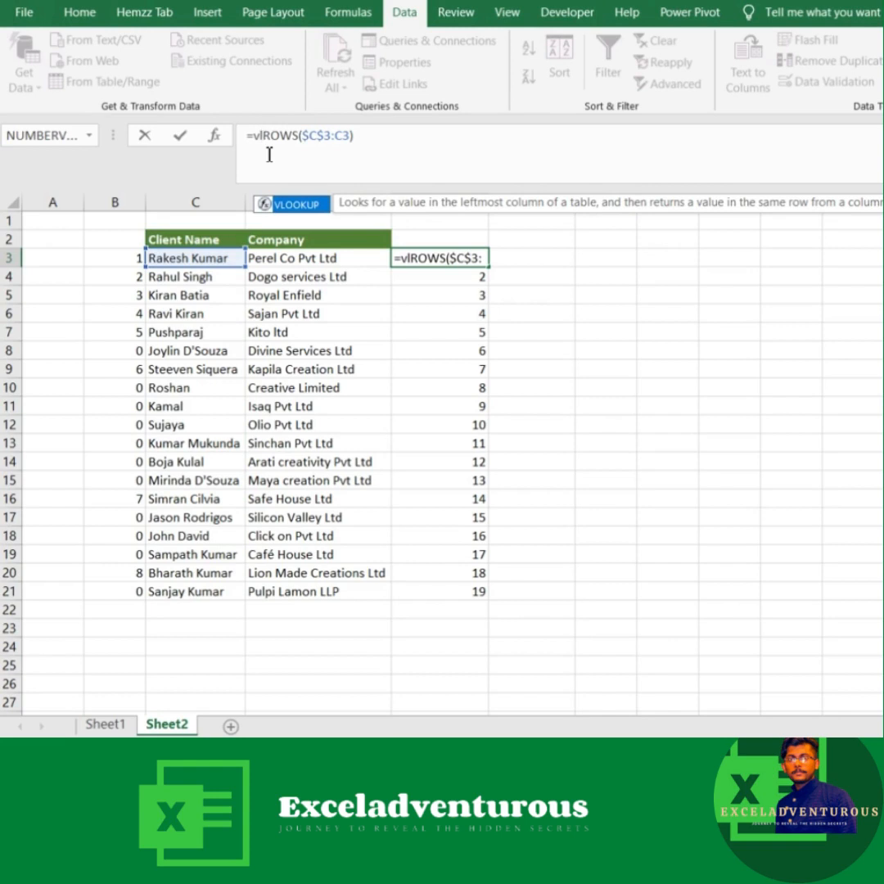
pyautogui.press('Tab')
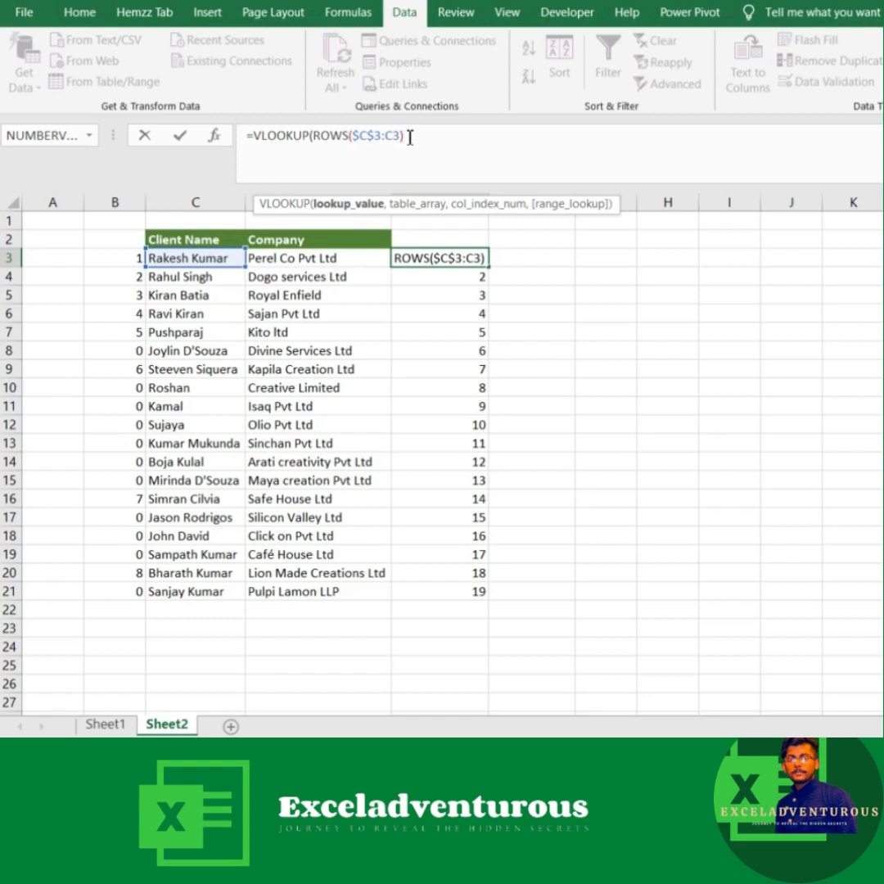
pyautogui.write(',')
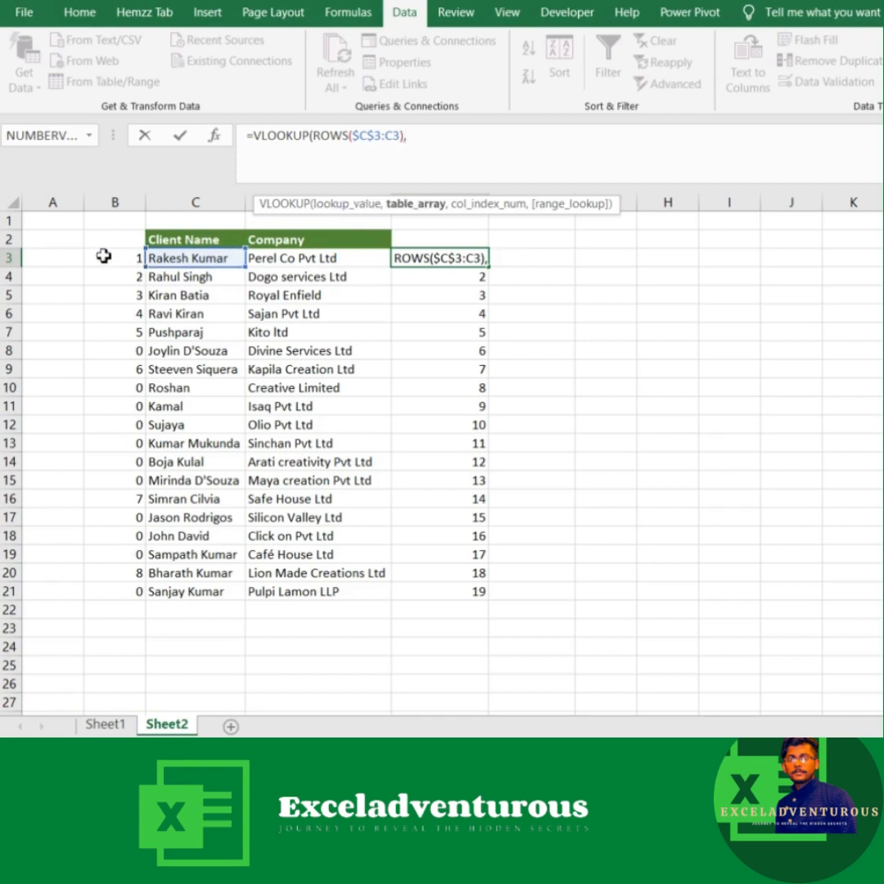
pyautogui.moveTo(103, 256); pyautogui.dragTo(221, 579)
pyautogui.moveTo(221, 580); pyautogui.dragTo(221, 591)
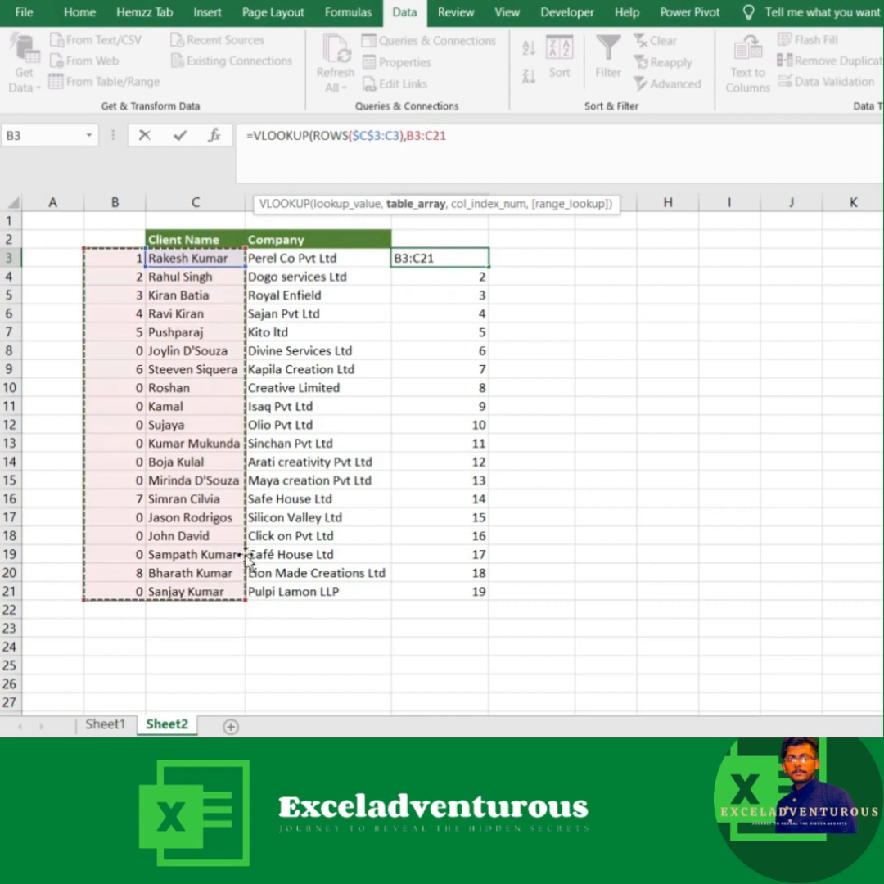
pyautogui.press('F4')
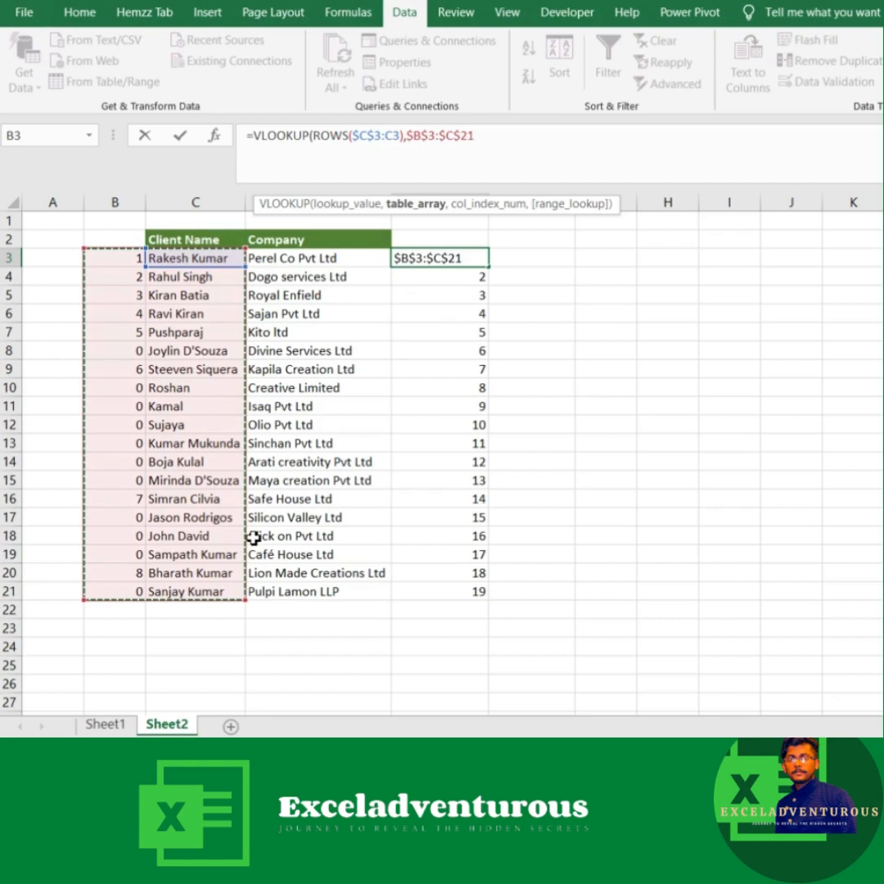
# Step: Complete the VLOOKUP in E3 with column index 2 and exact match FALSE, and fill it down to E21
pyautogui.write(',')
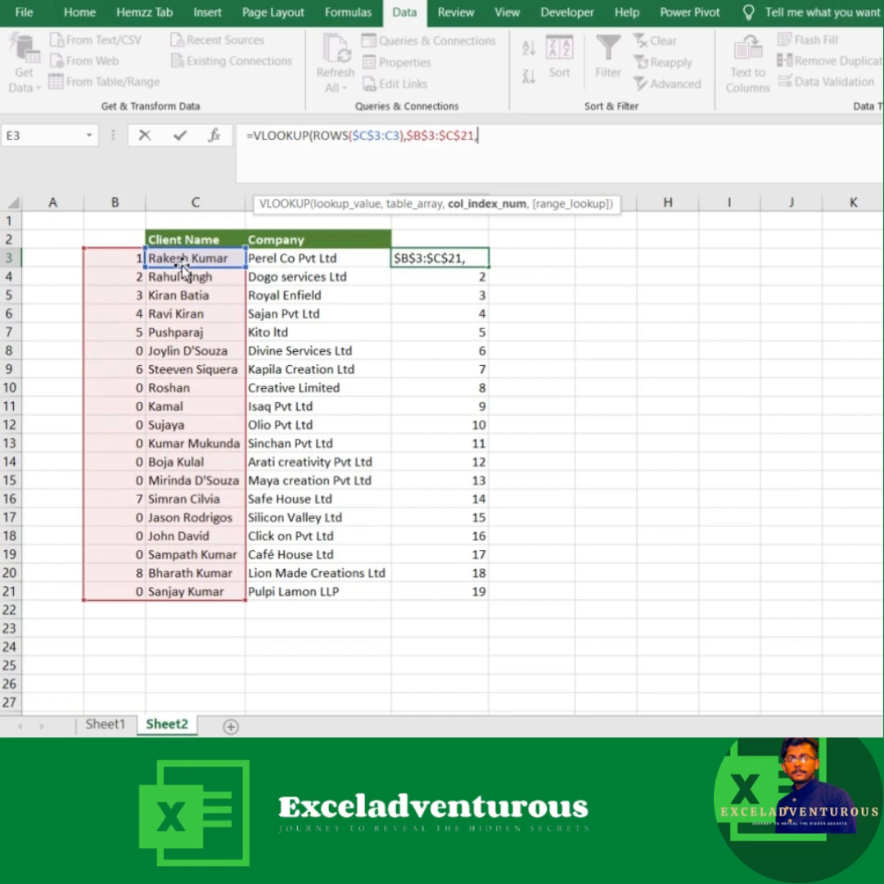
pyautogui.write('2,')
pyautogui.press('Down')
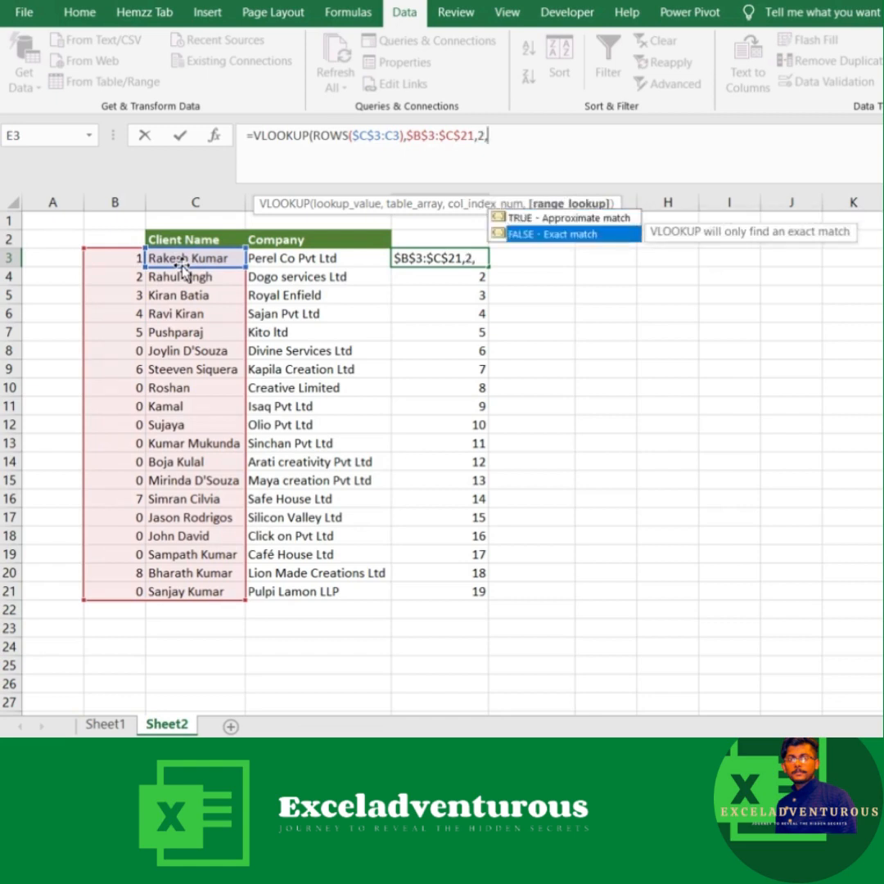
pyautogui.press('Tab')
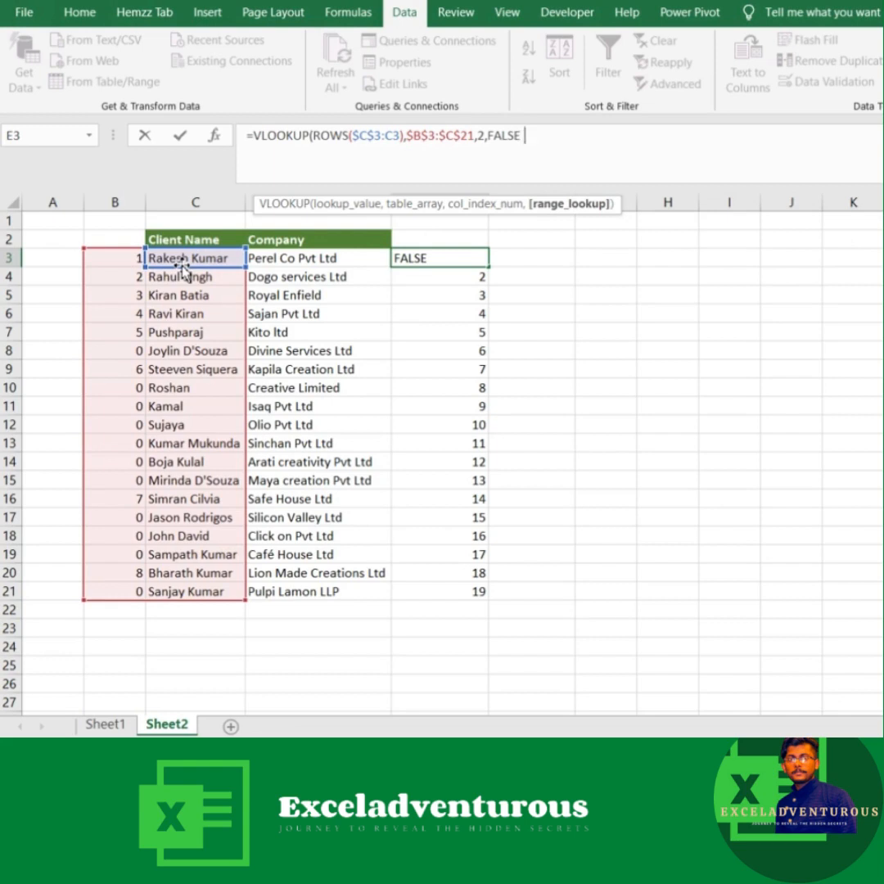
pyautogui.write(')')
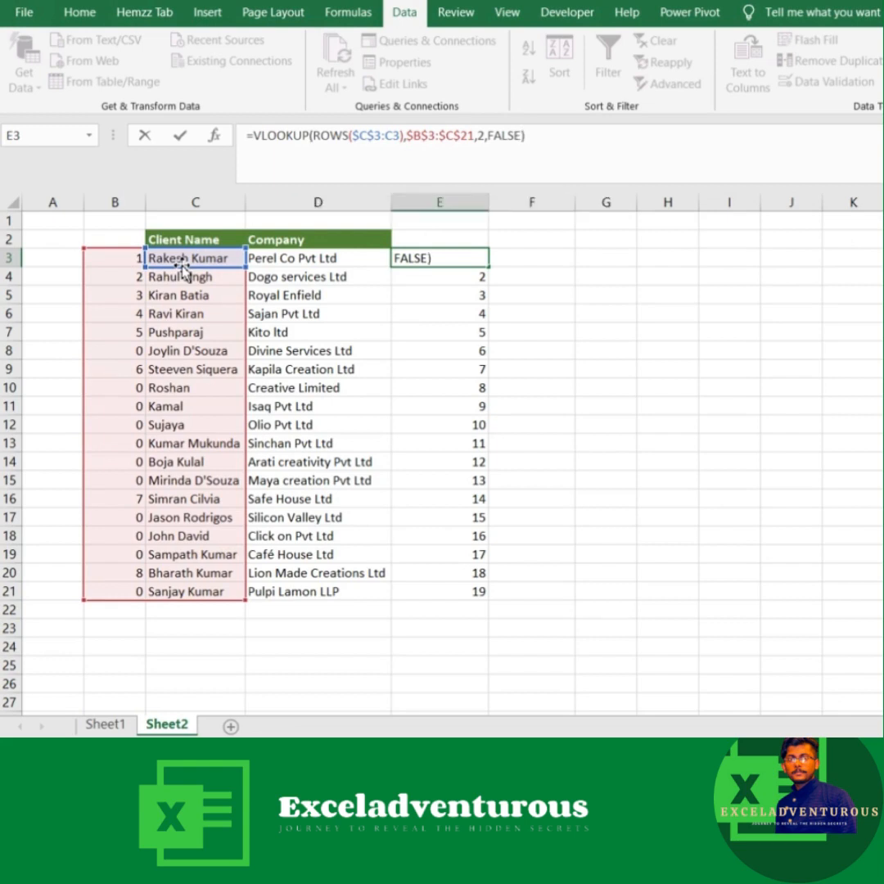
pyautogui.press('Return')
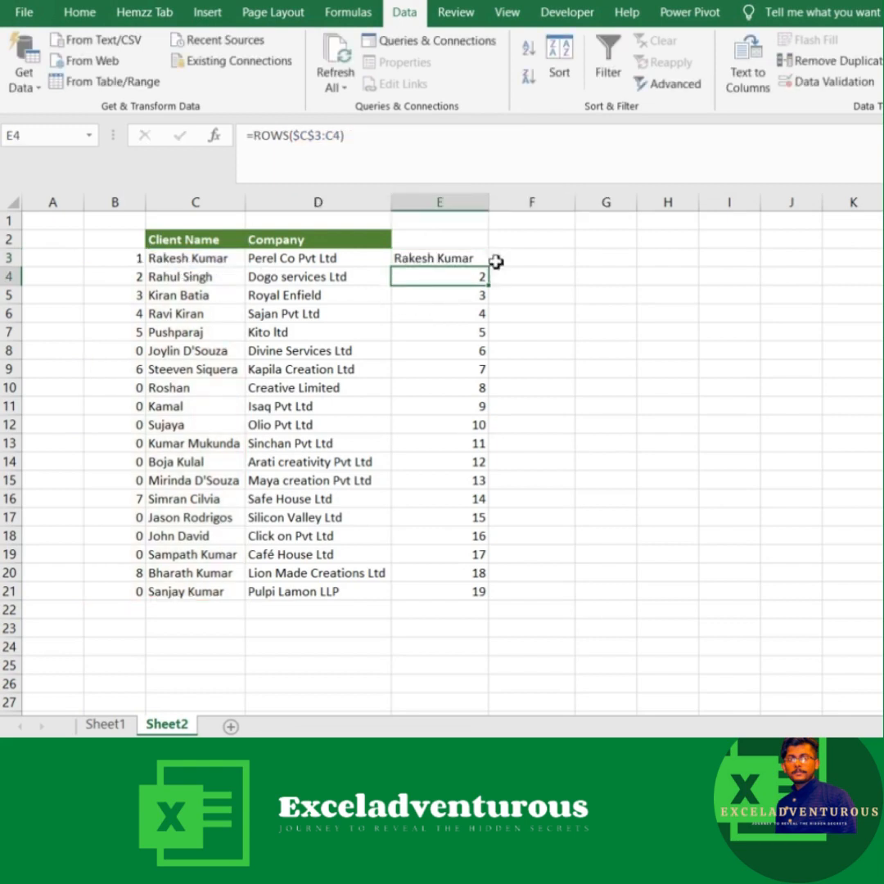
pyautogui.click(446, 259)
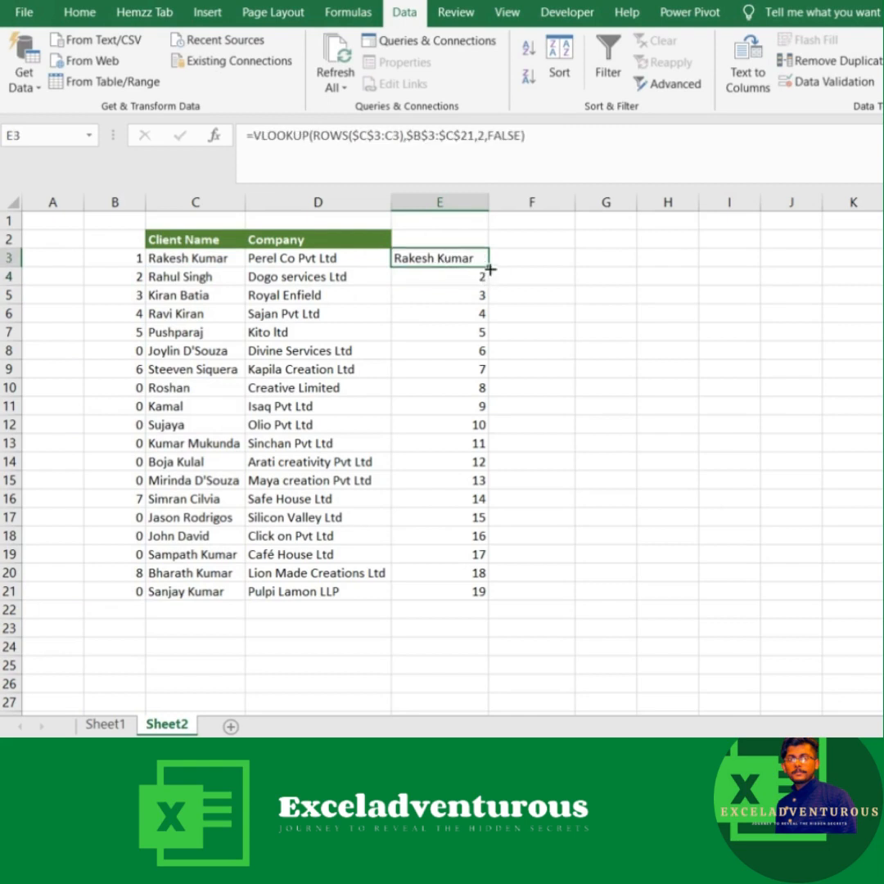
pyautogui.doubleClick(489, 268)
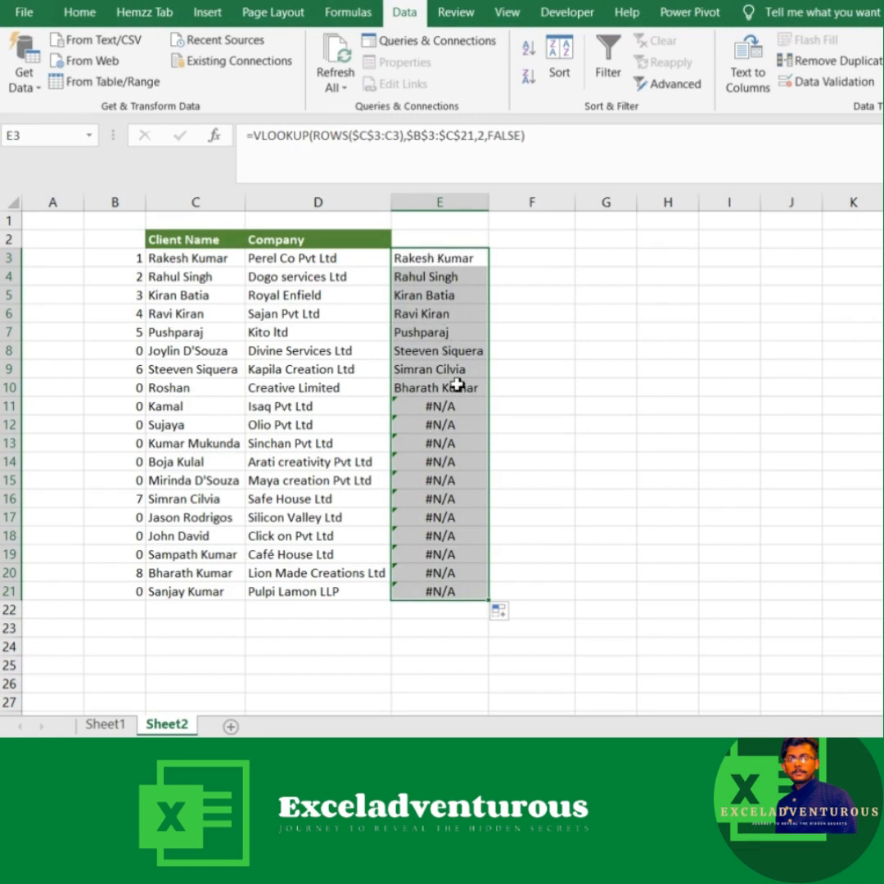
# Step: Wrap the VLOOKUP formula in E3 in an IFERROR function that returns an empty string ("") on error
pyautogui.click(418, 260)
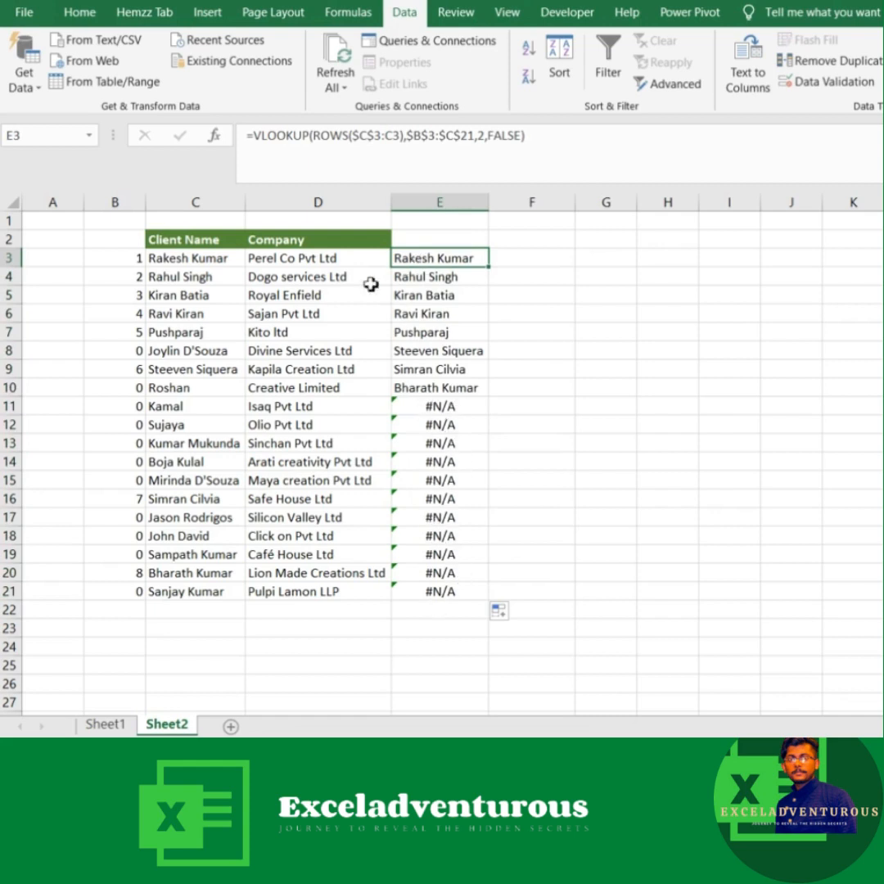
pyautogui.click(260, 138)
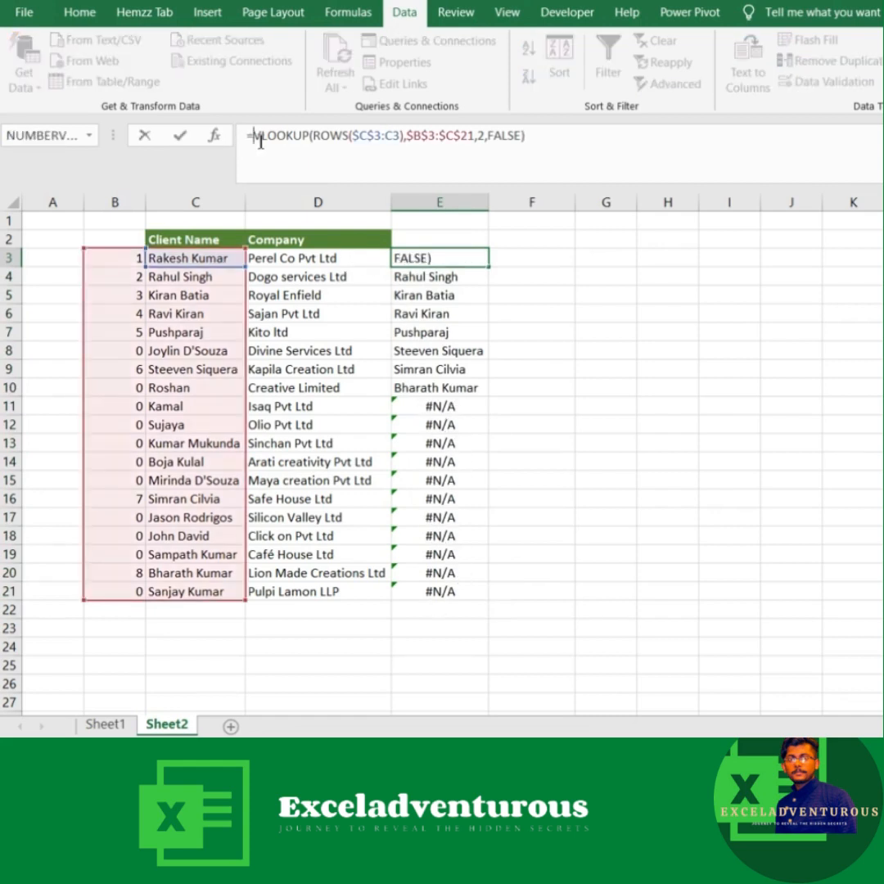
pyautogui.write('IFERROR(')
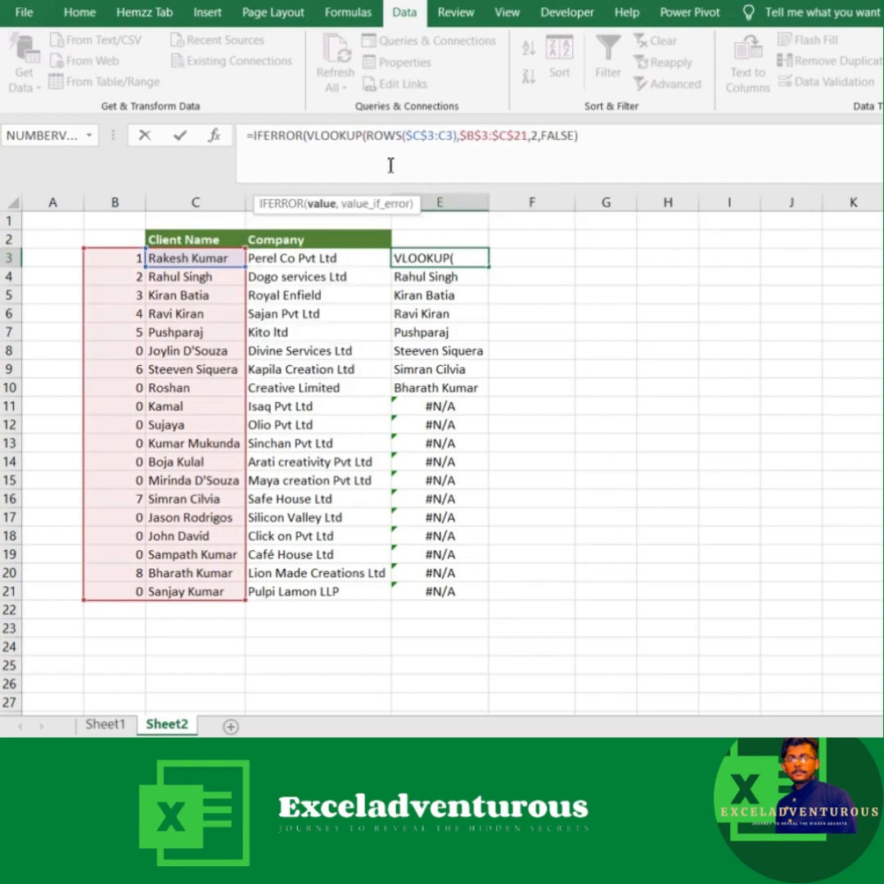
pyautogui.click(591, 141)
pyautogui.write(',""')
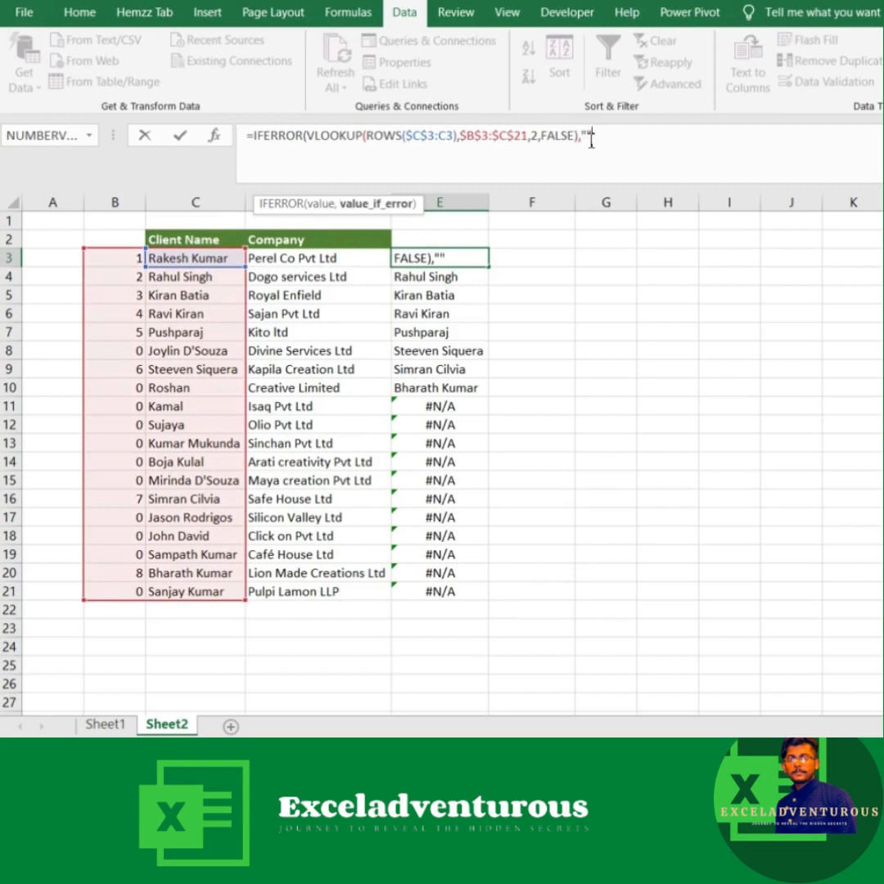
pyautogui.write(')')
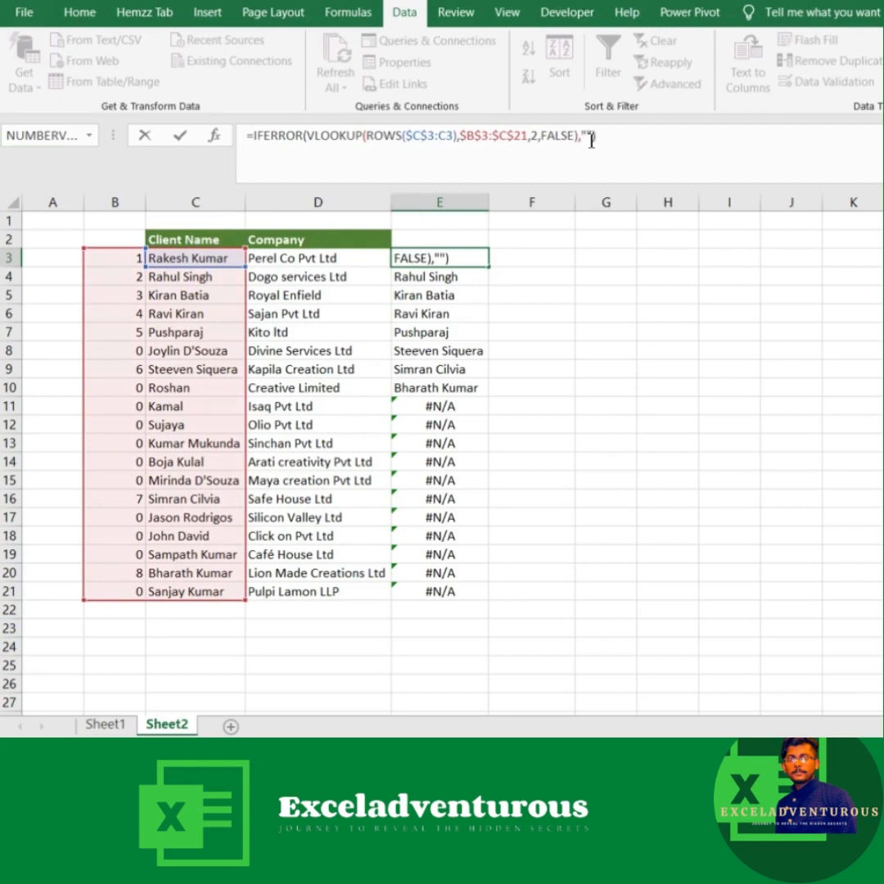
pyautogui.press('Return')
pyautogui.click(467, 256)
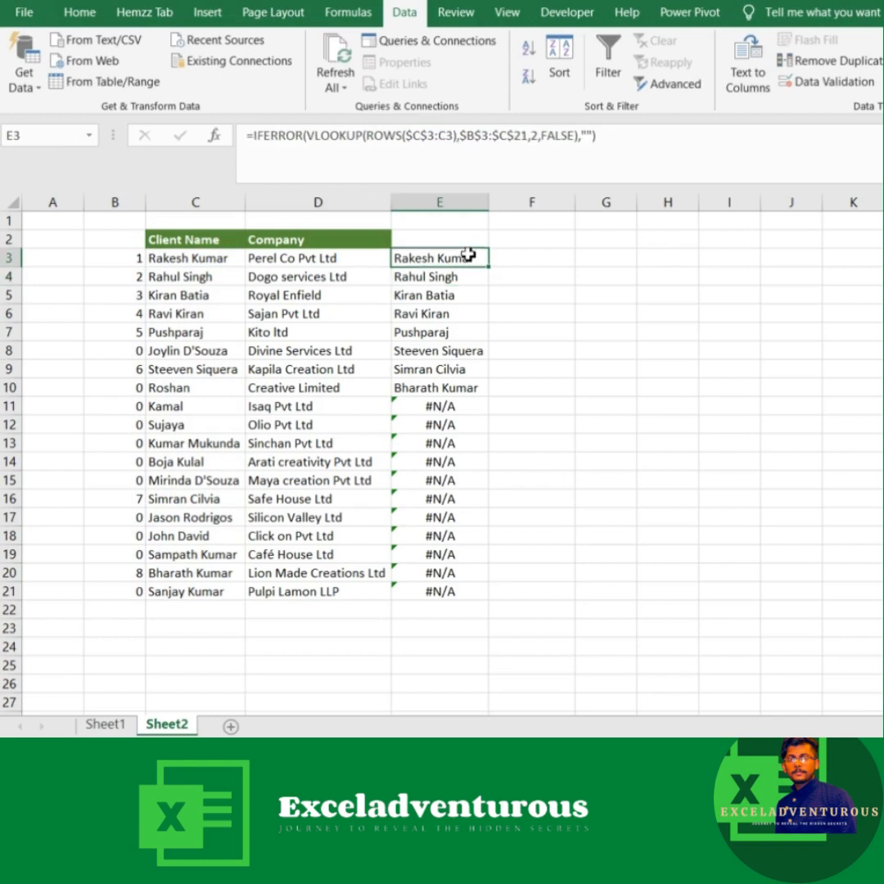
# Step: Fill the IFERROR formula in E3 down to E21 and compare the list with the search text on Sheet1
pyautogui.doubleClick(489, 268)
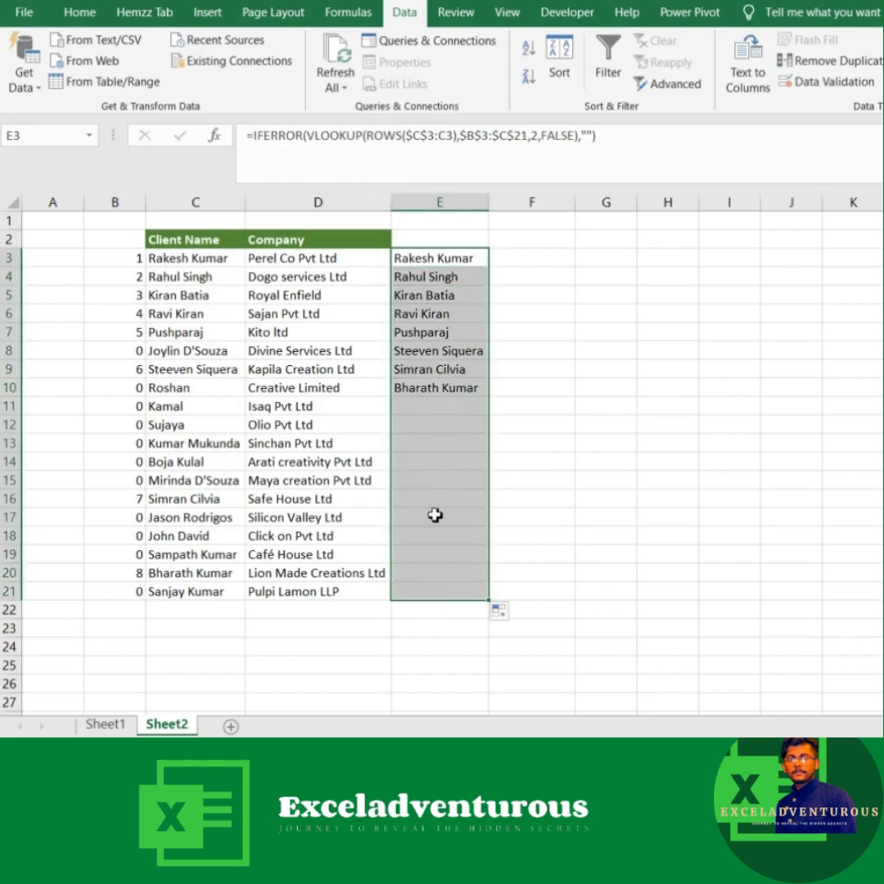
pyautogui.click(538, 353)
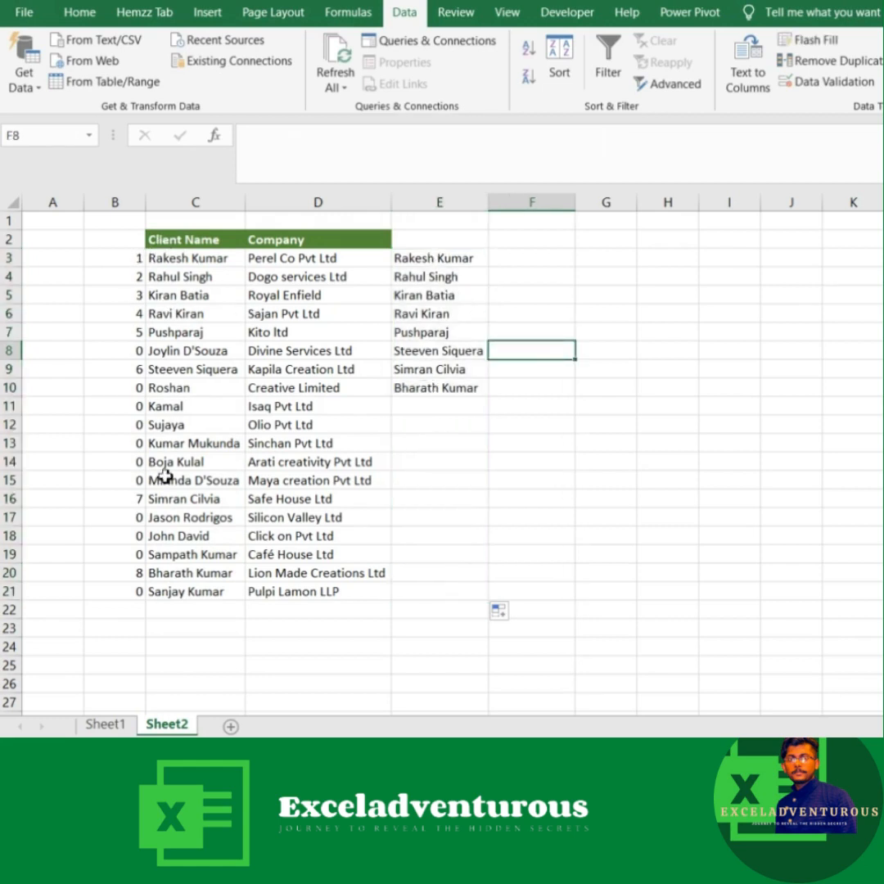
pyautogui.click(94, 725)
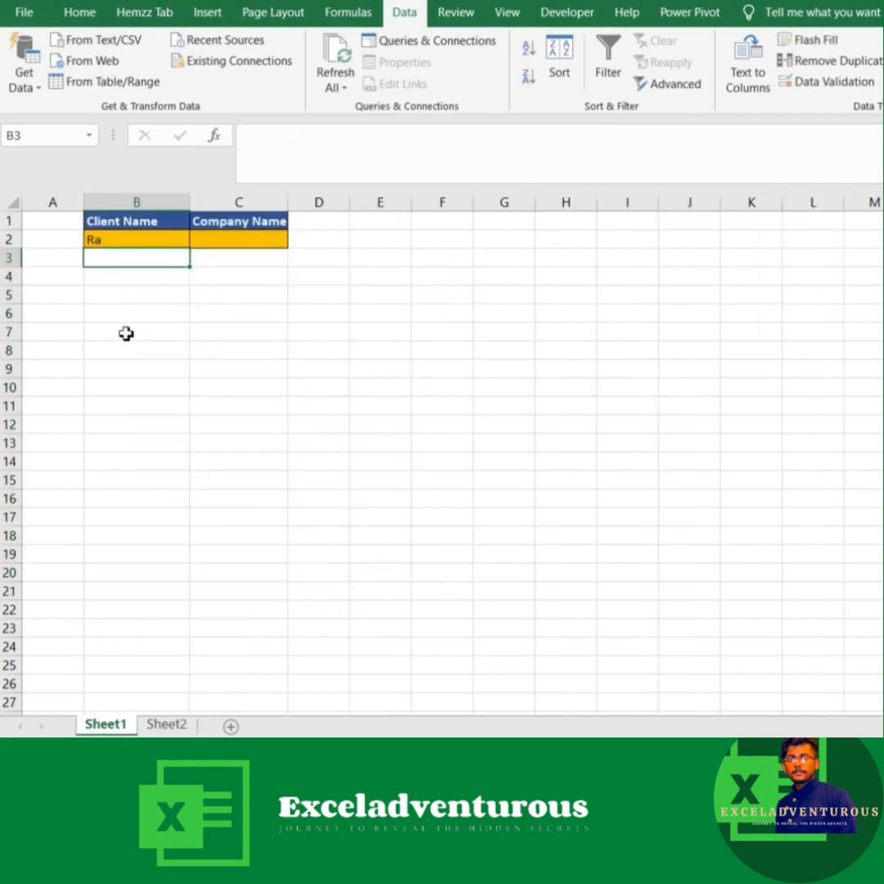
pyautogui.click(168, 724)
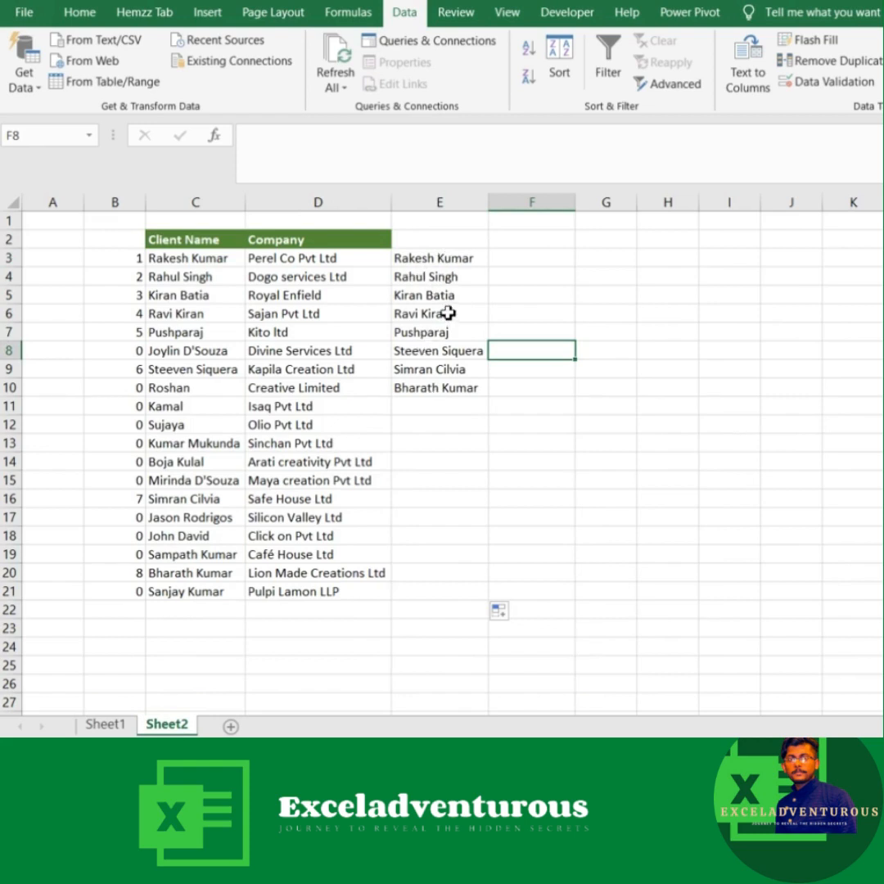
# Step: Start an OFFSET formula in F3 of Sheet2 with the absolute reference $E$3, leaving the rows and cols arguments empty
pyautogui.click(530, 261)
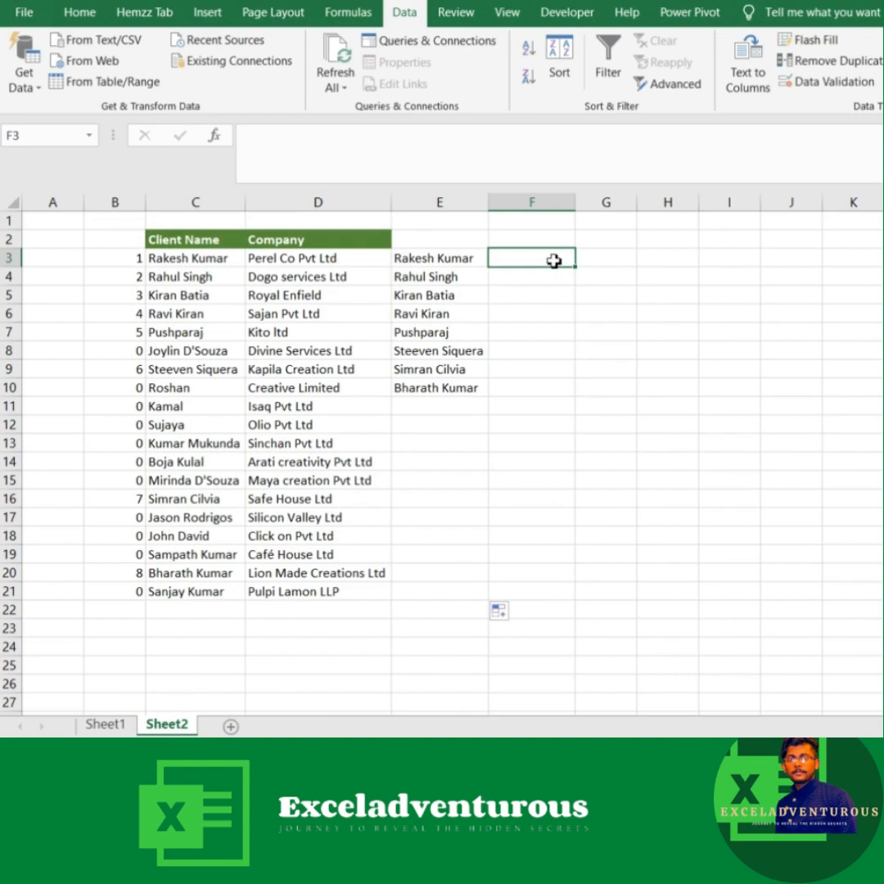
pyautogui.write('=of')
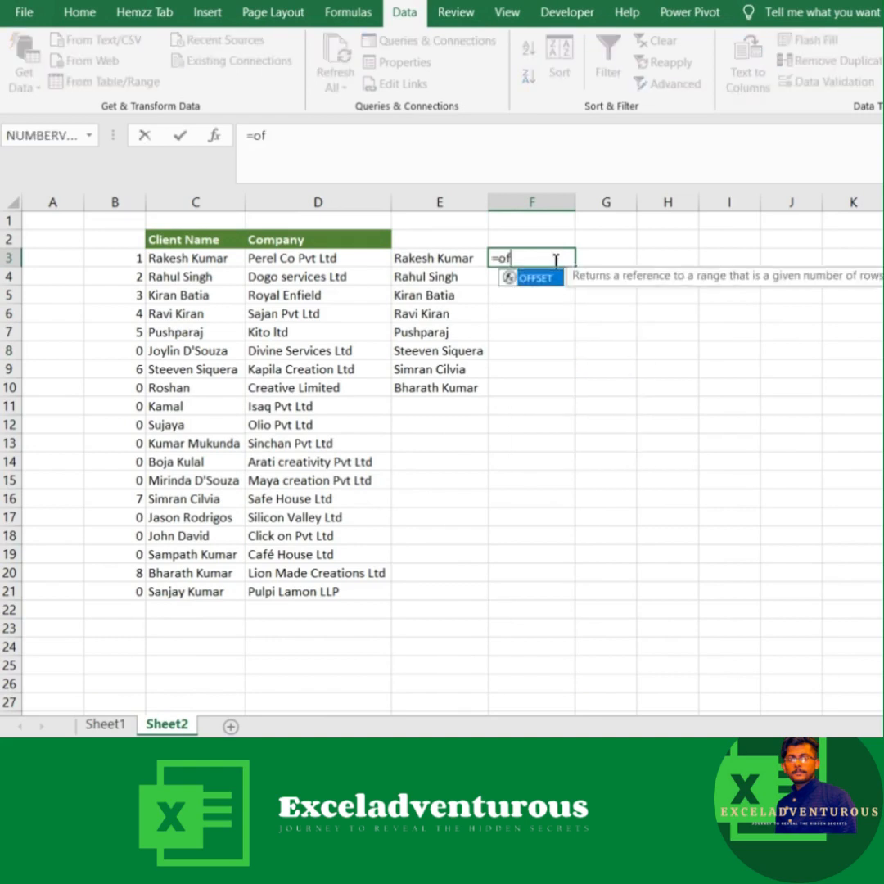
pyautogui.press('Tab')
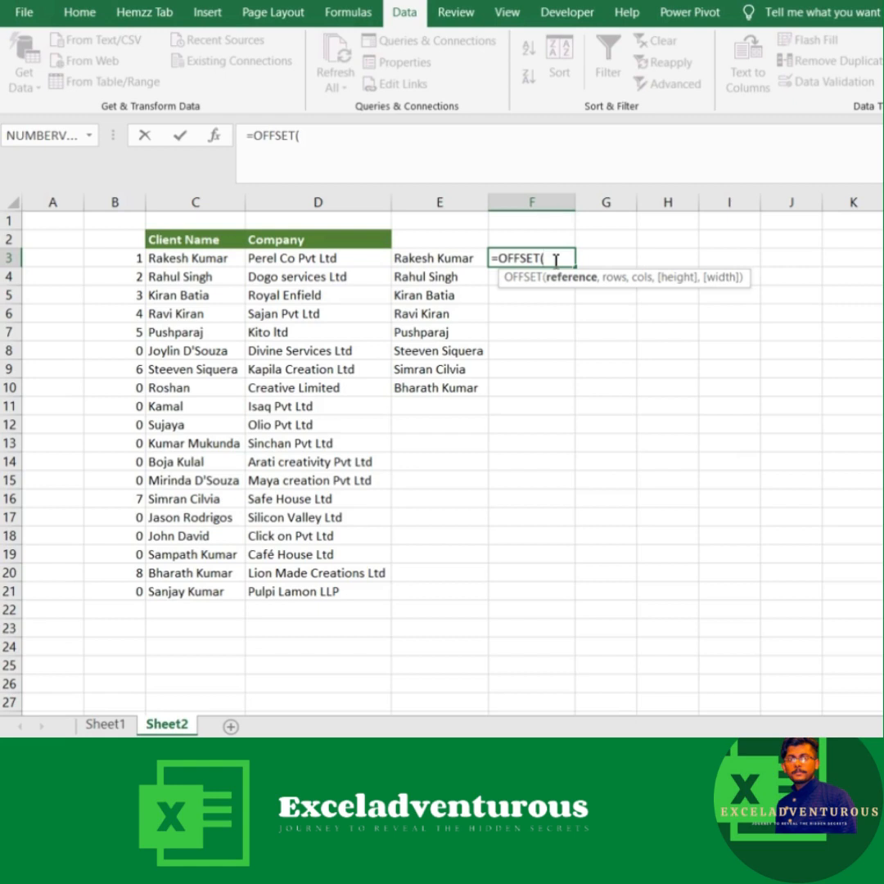
pyautogui.click(441, 259)
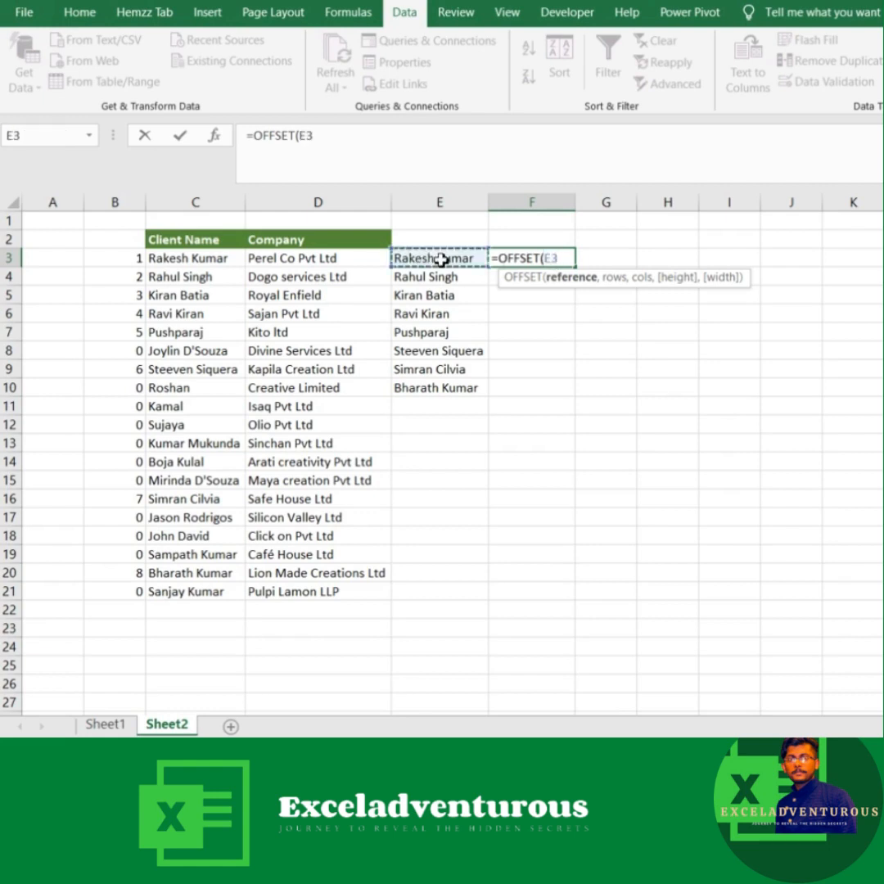
pyautogui.press('F4')
pyautogui.write(',')
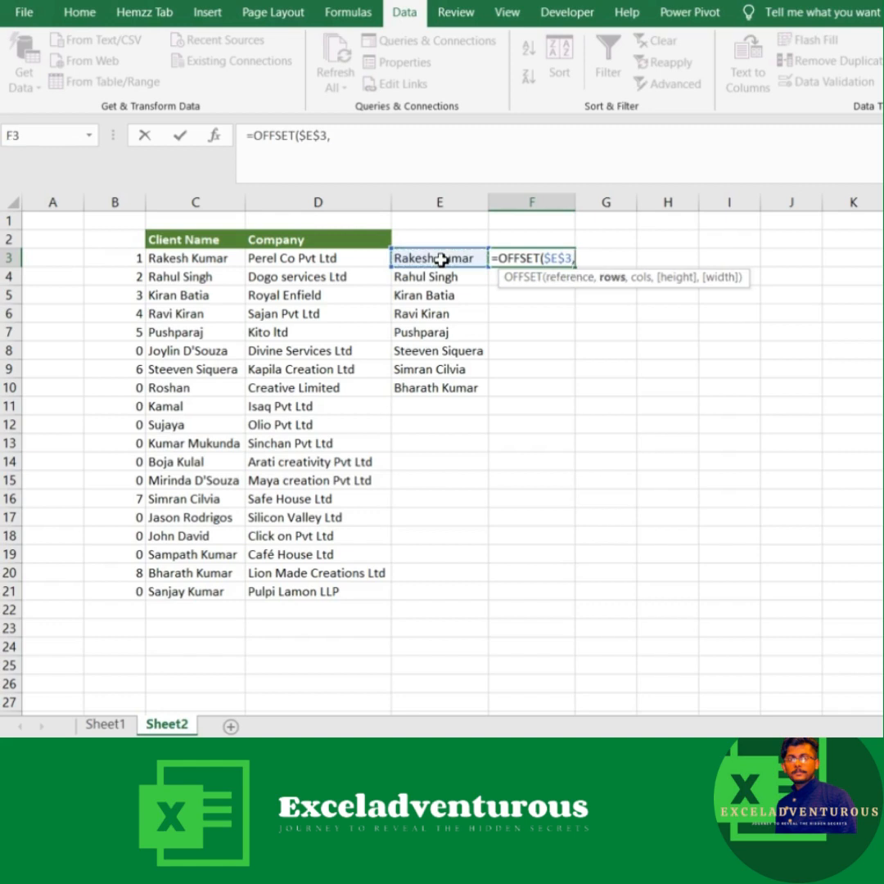
pyautogui.write(',')
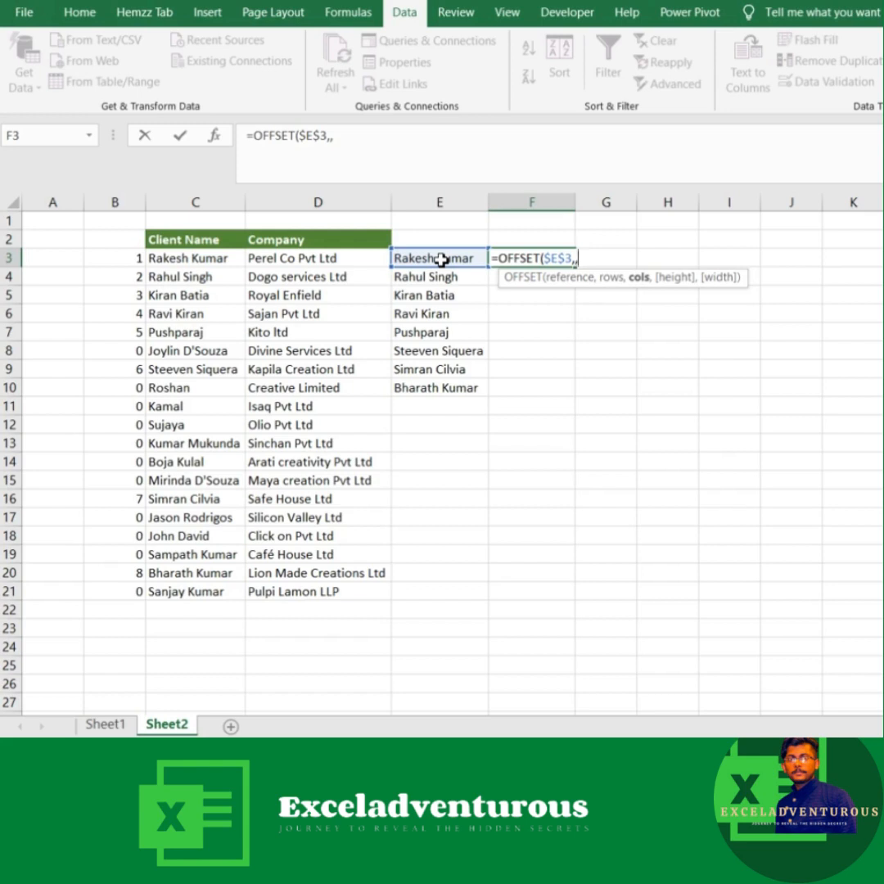
pyautogui.write(',')
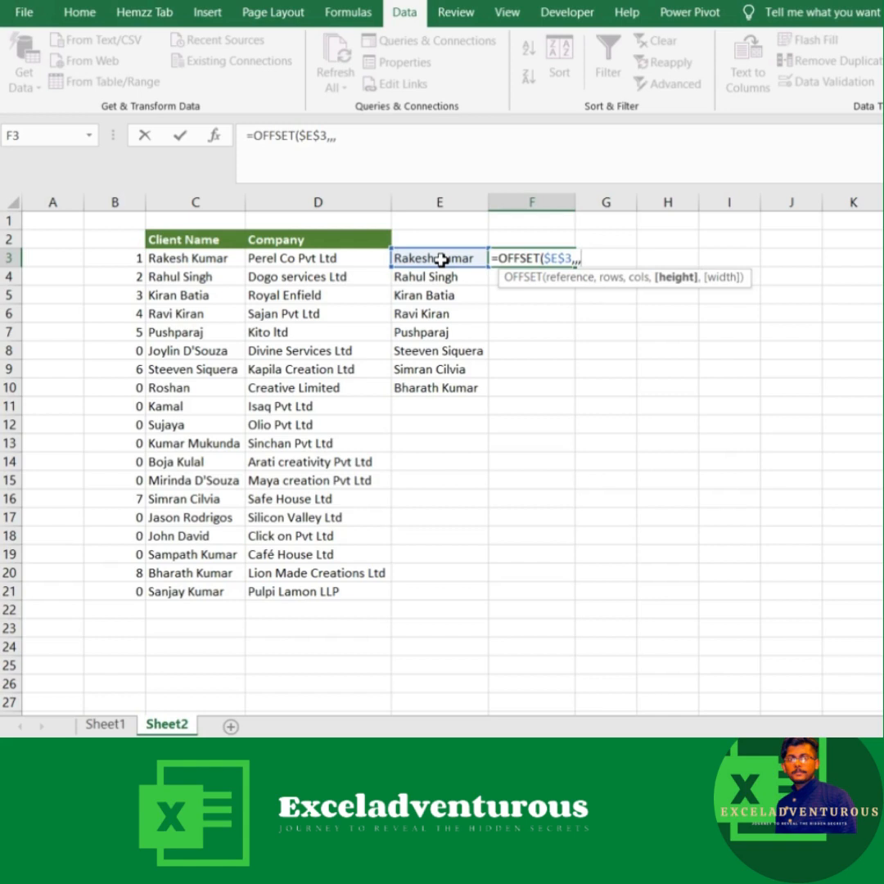
pyautogui.write('counti')
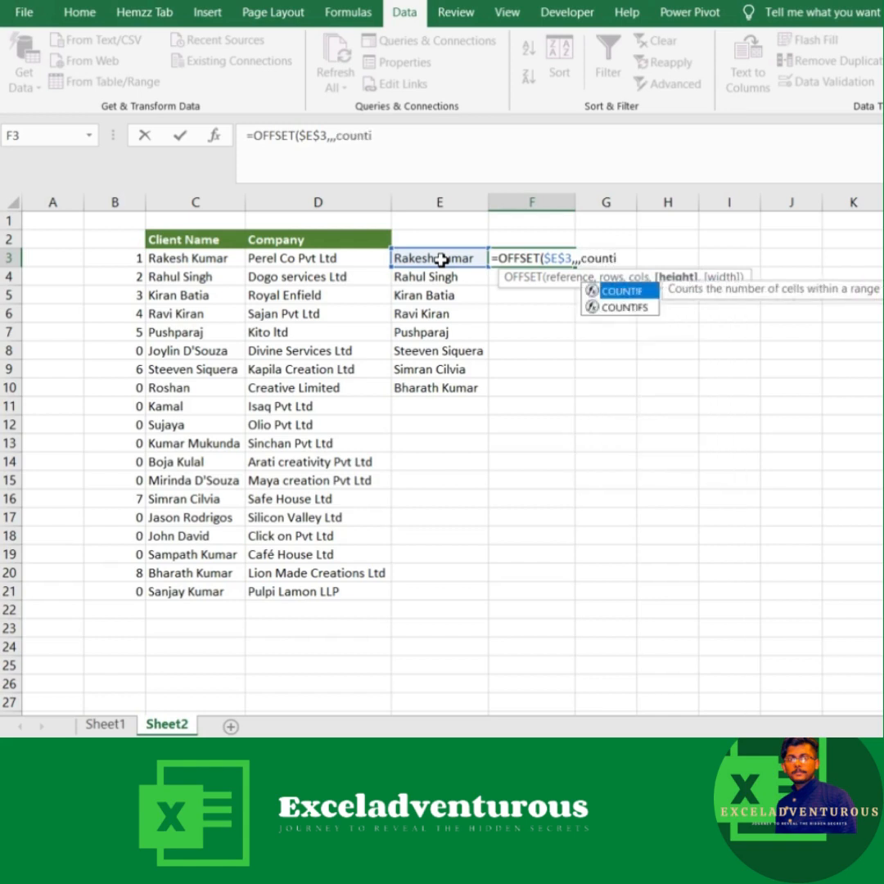
# Step: Complete the OFFSET formula in F3 with COUNTIF($E$3:$E$21,"?*") as its height argument
pyautogui.press('Tab')
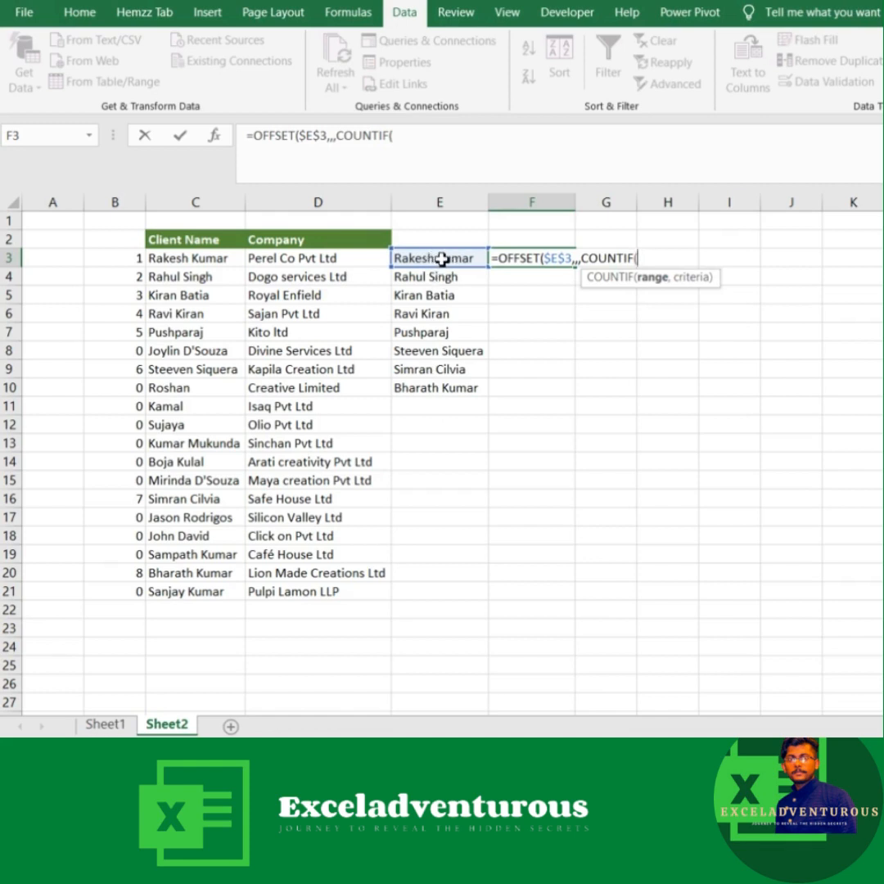
pyautogui.moveTo(442, 259); pyautogui.dragTo(441, 596)
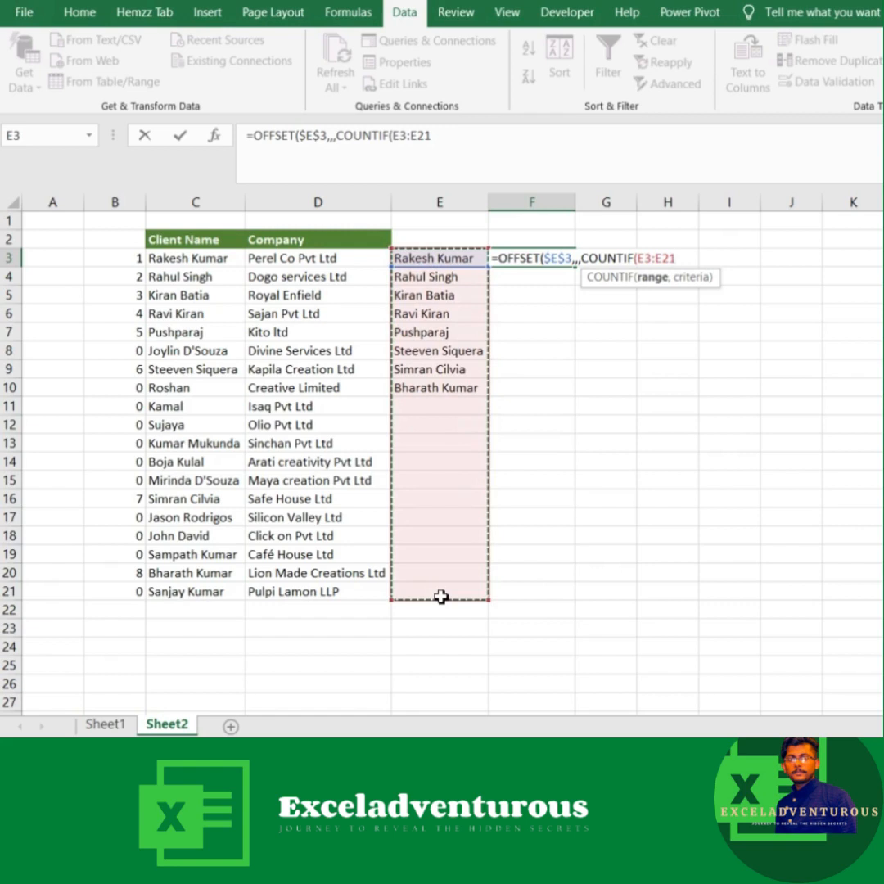
pyautogui.press('F4')
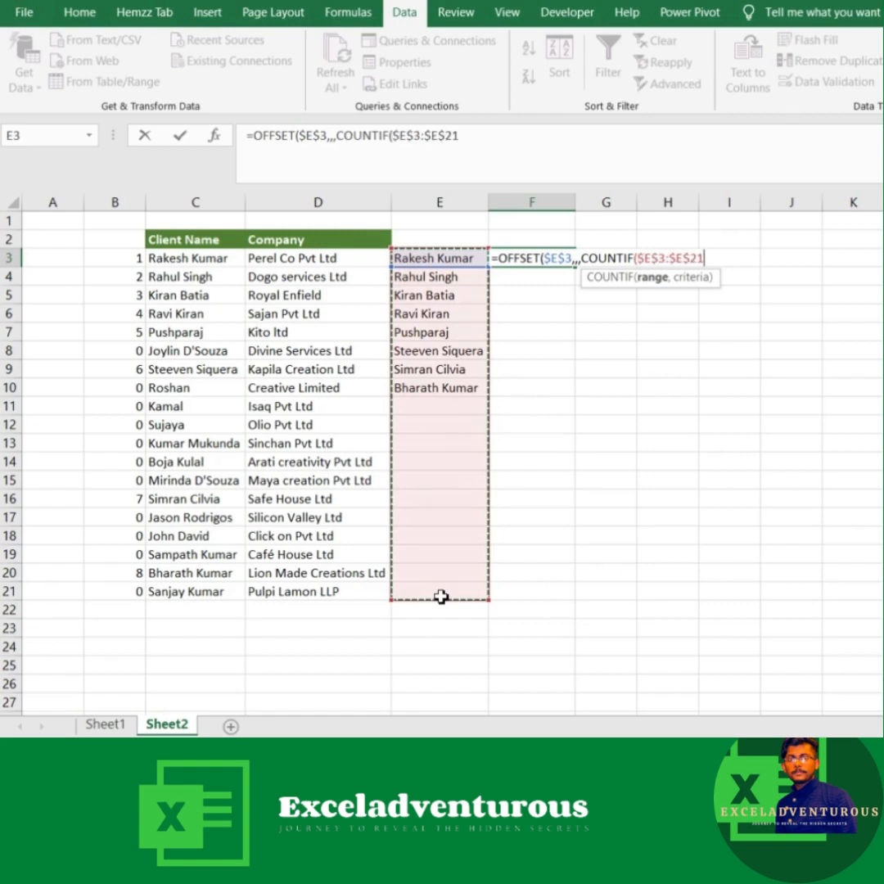
pyautogui.write(',')
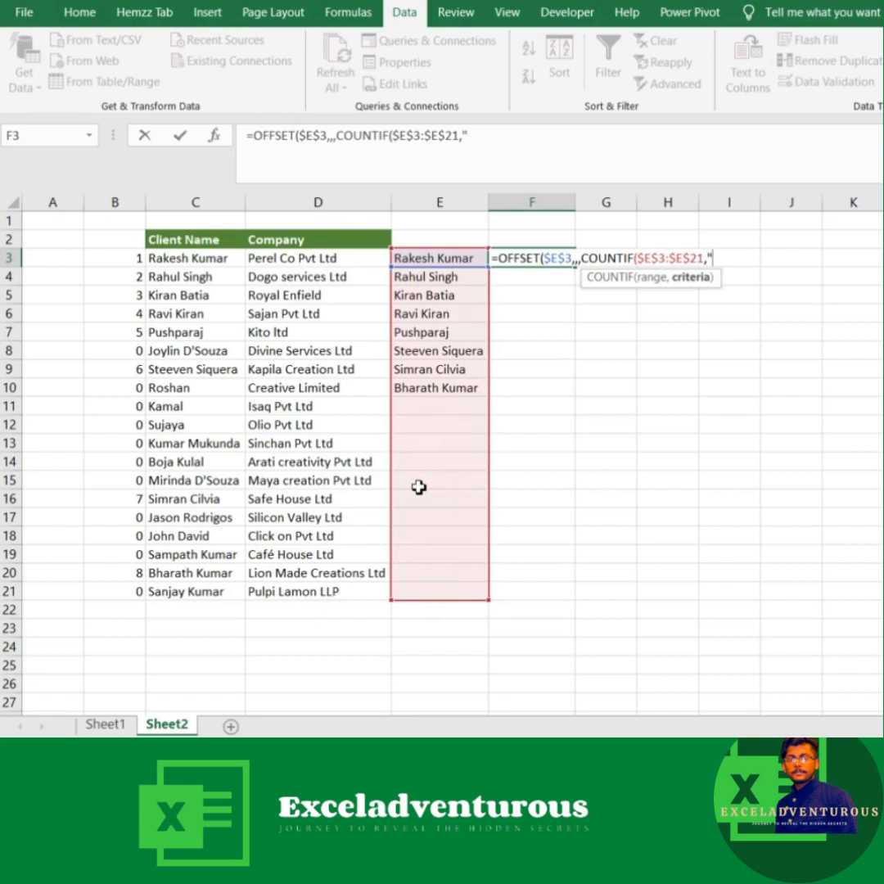
pyautogui.write('?*"')
pyautogui.write(')')
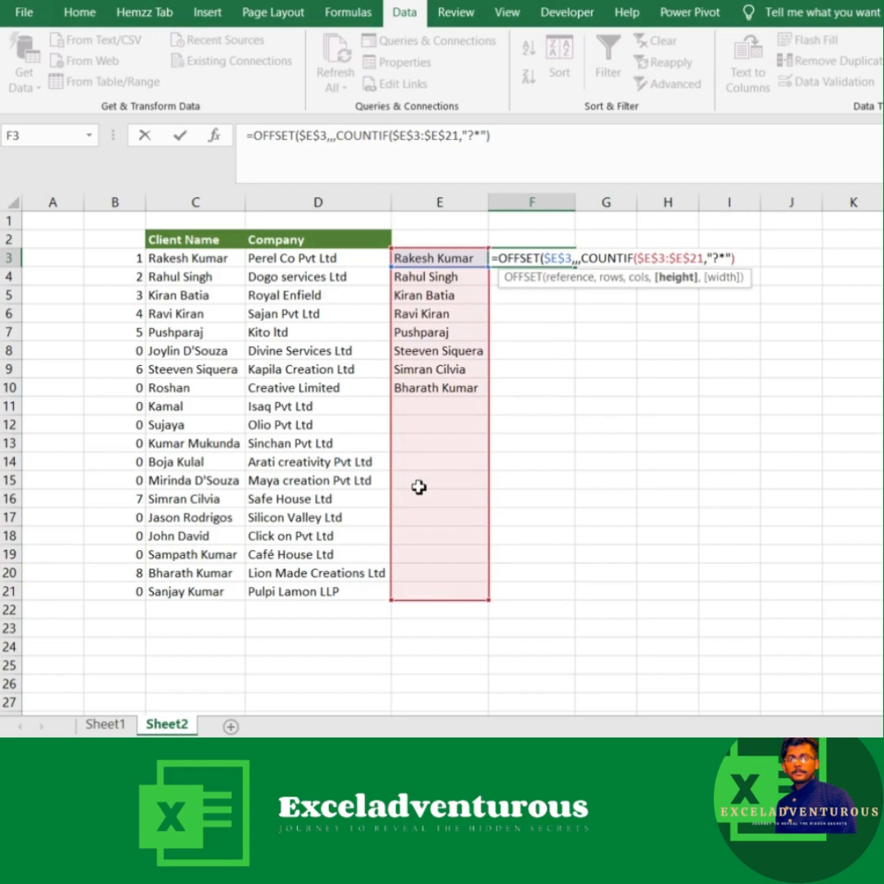
pyautogui.write(')')
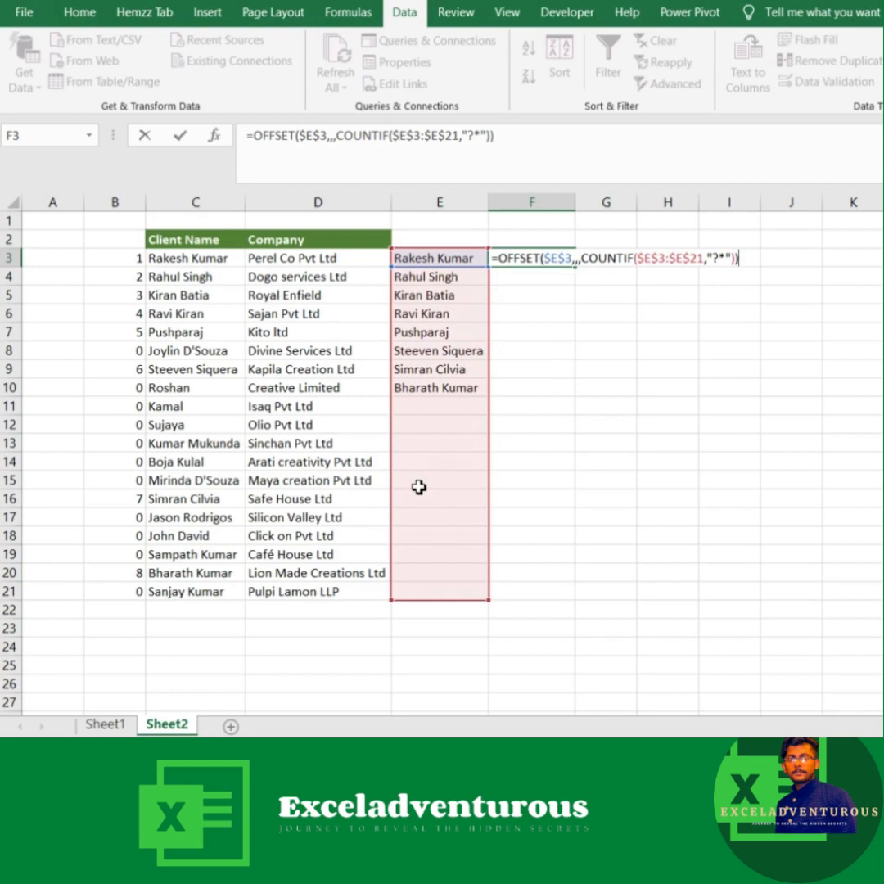
pyautogui.press('Return')
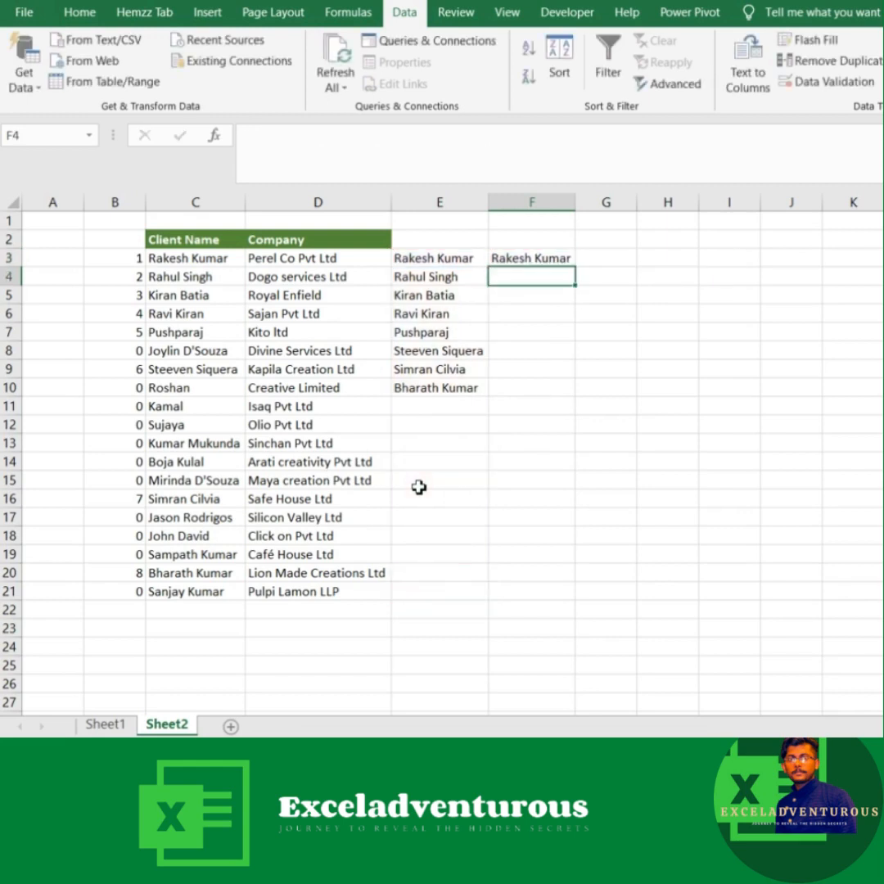
# Step: Copy the full text of the OFFSET formula in F3, leaving the cell's content as it is
pyautogui.click(528, 259)
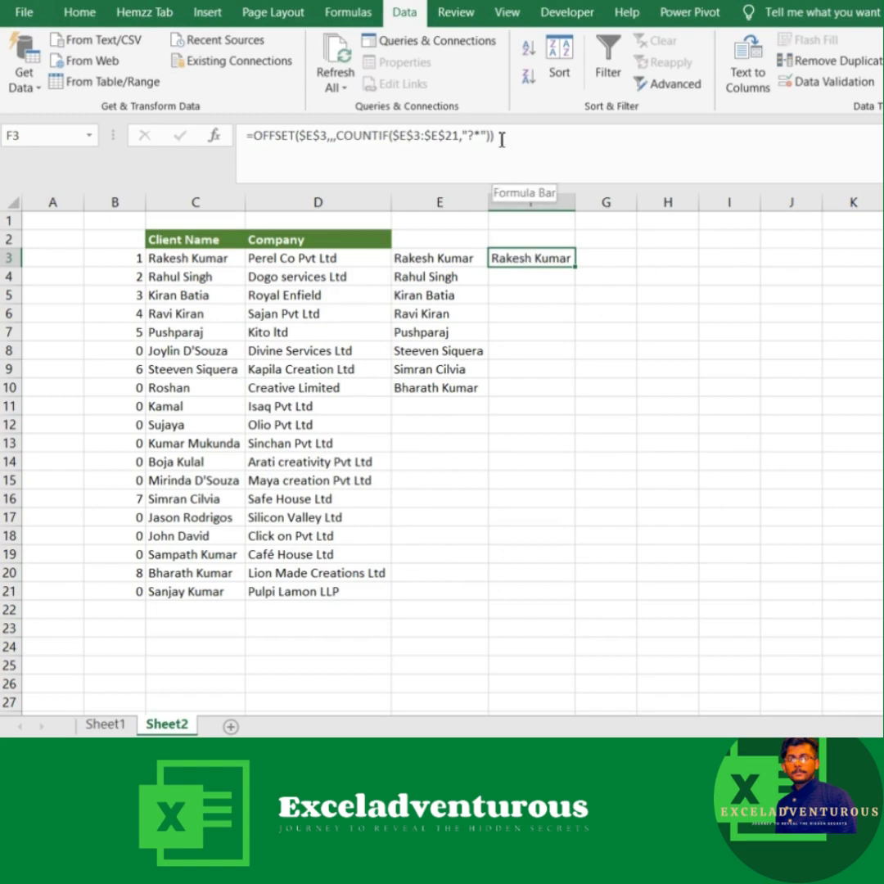
pyautogui.moveTo(497, 139); pyautogui.dragTo(229, 149)
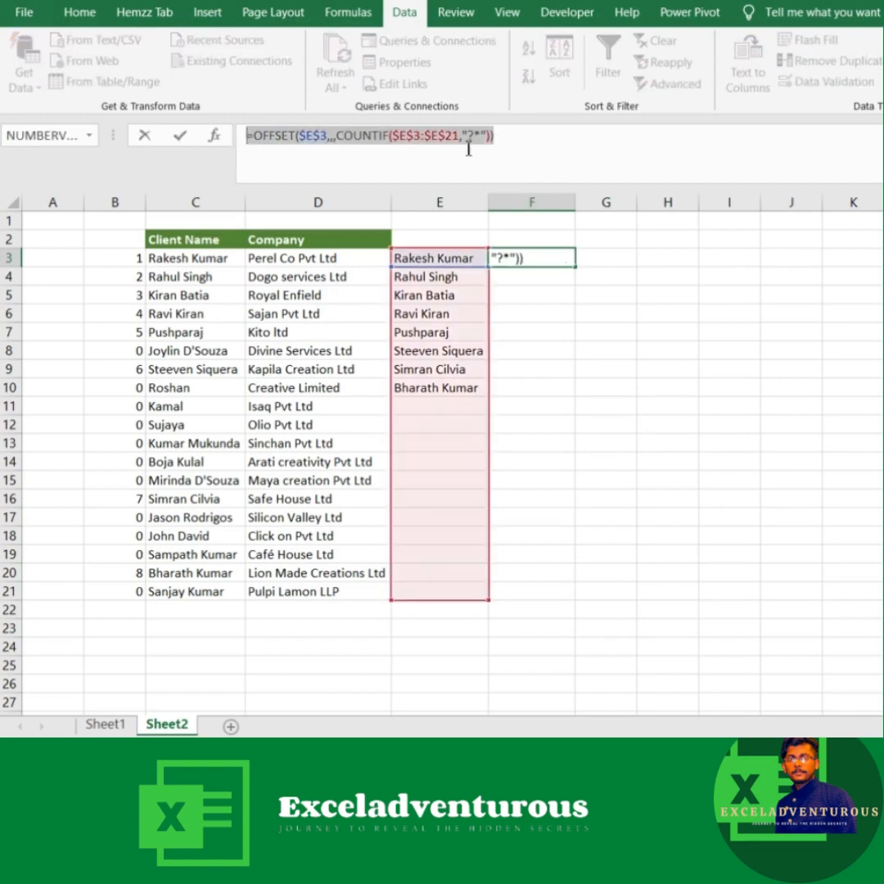
pyautogui.click(499, 138)
pyautogui.press('Return')
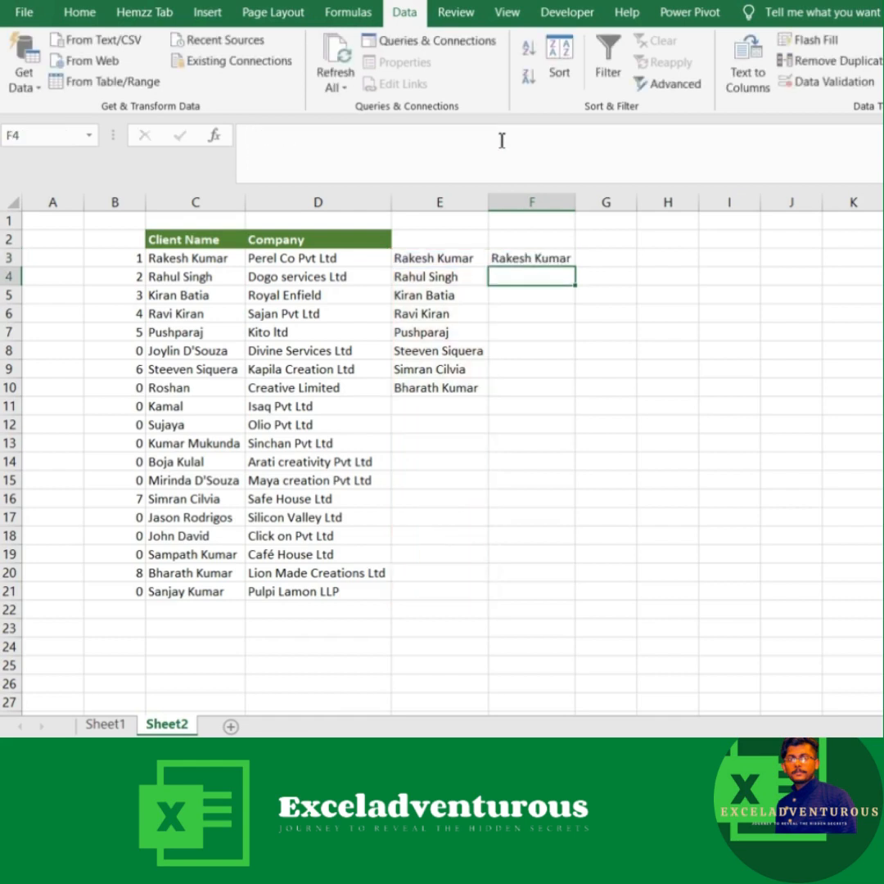
# Step: Define a workbook-scope name Searchformula that refers to the copied OFFSET and COUNTIF formula
pyautogui.click(583, 310)
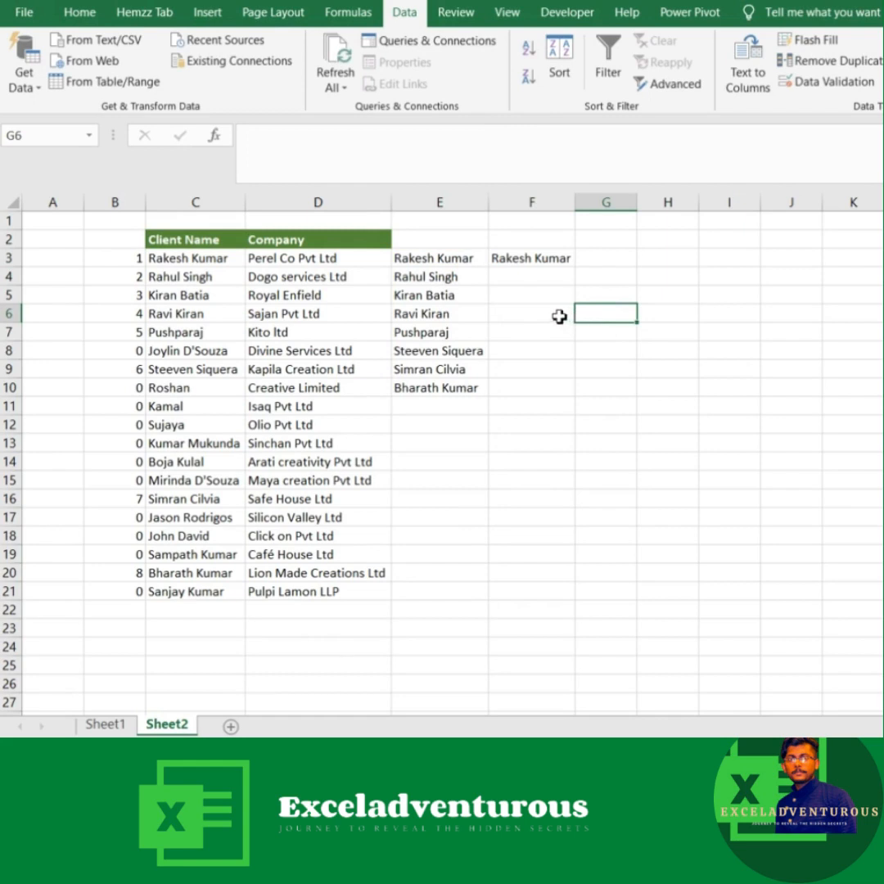
pyautogui.click(335, 18)
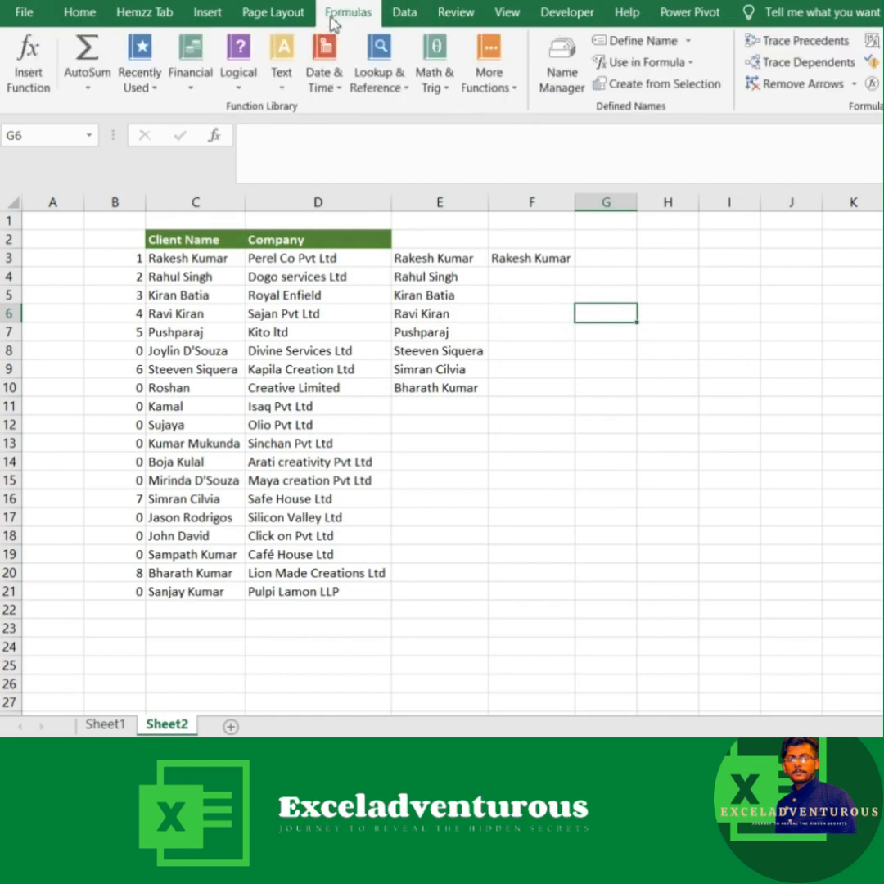
pyautogui.click(563, 72)
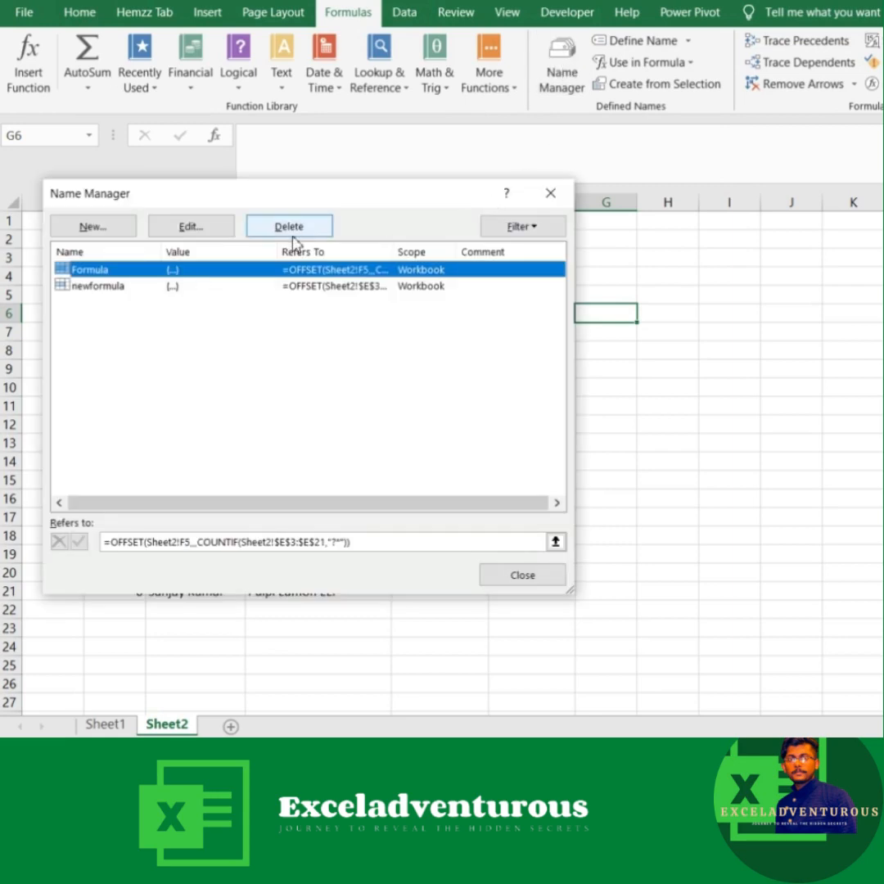
pyautogui.click(82, 233)
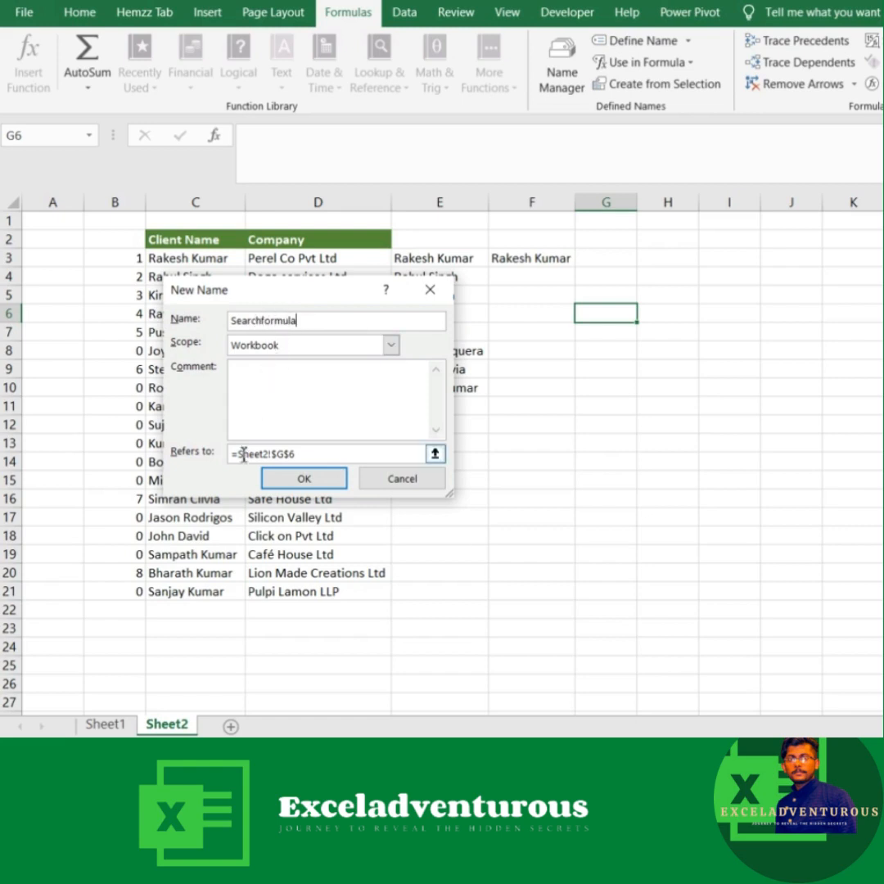
pyautogui.moveTo(311, 455); pyautogui.dragTo(228, 456)
pyautogui.press('BackSpace')
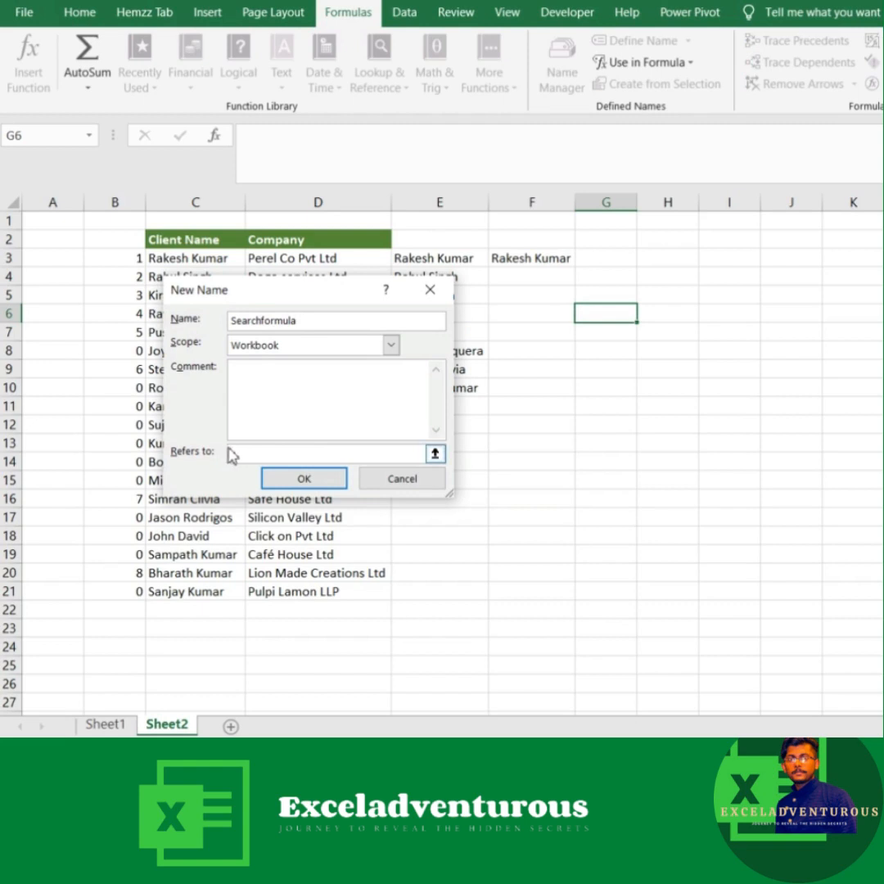
pyautogui.hotkey('ctrl', 'v')
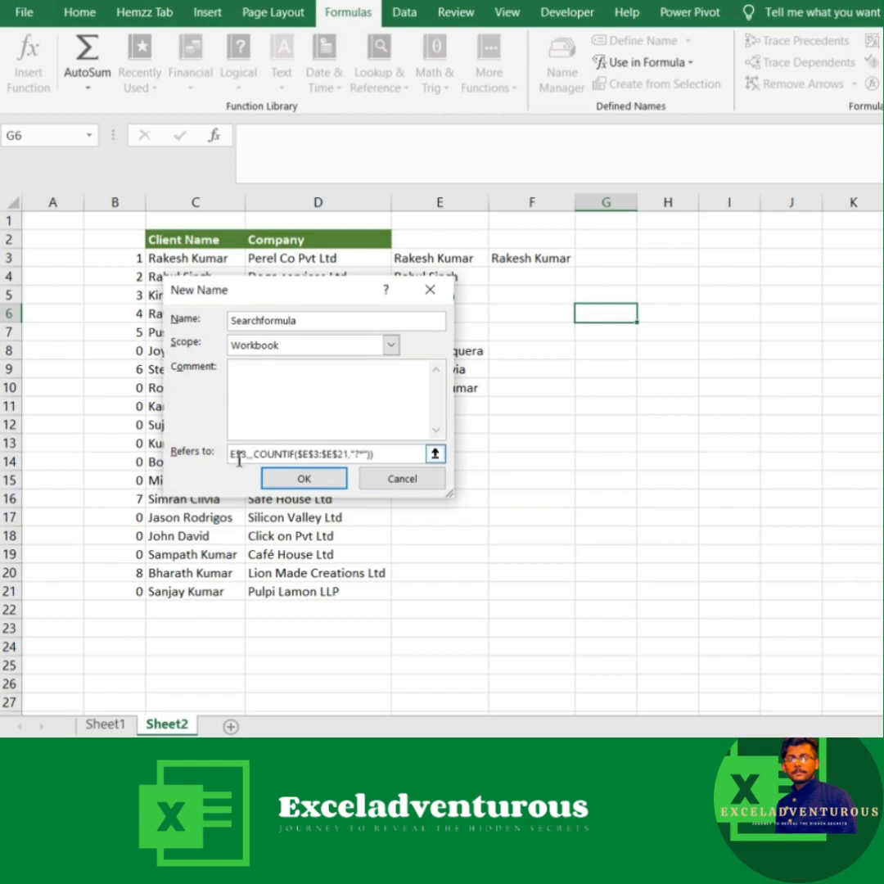
pyautogui.click(295, 482)
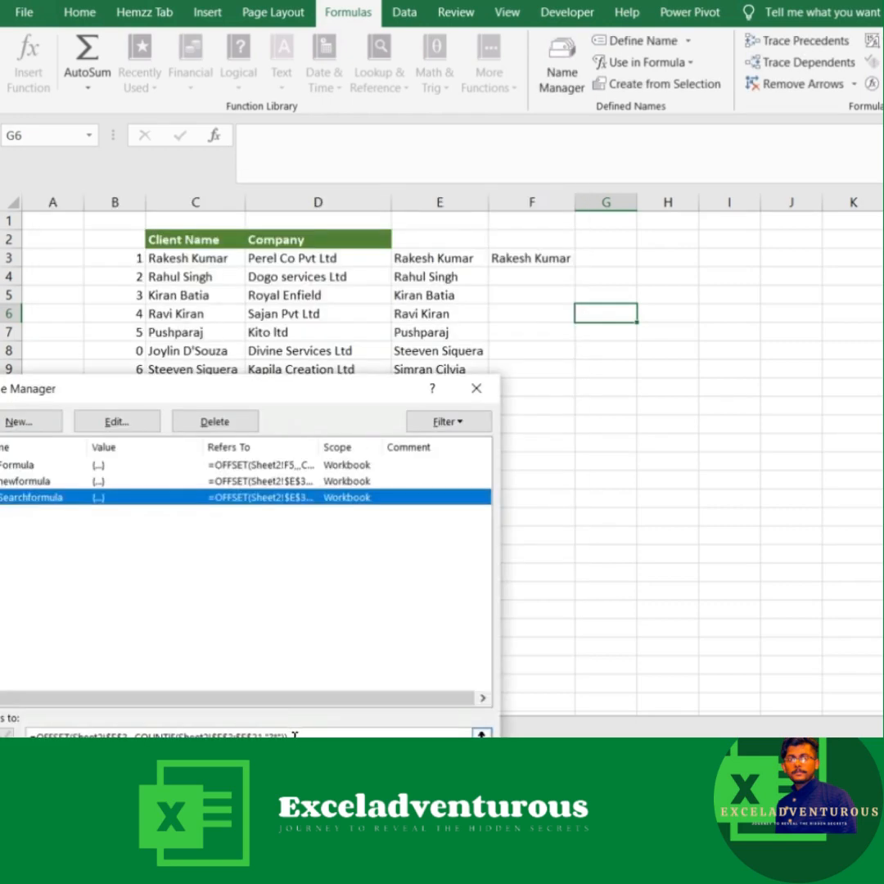
# Step: Check which cells in column E the name Searchformula refers to, and close the Name Manager
pyautogui.click(294, 734)
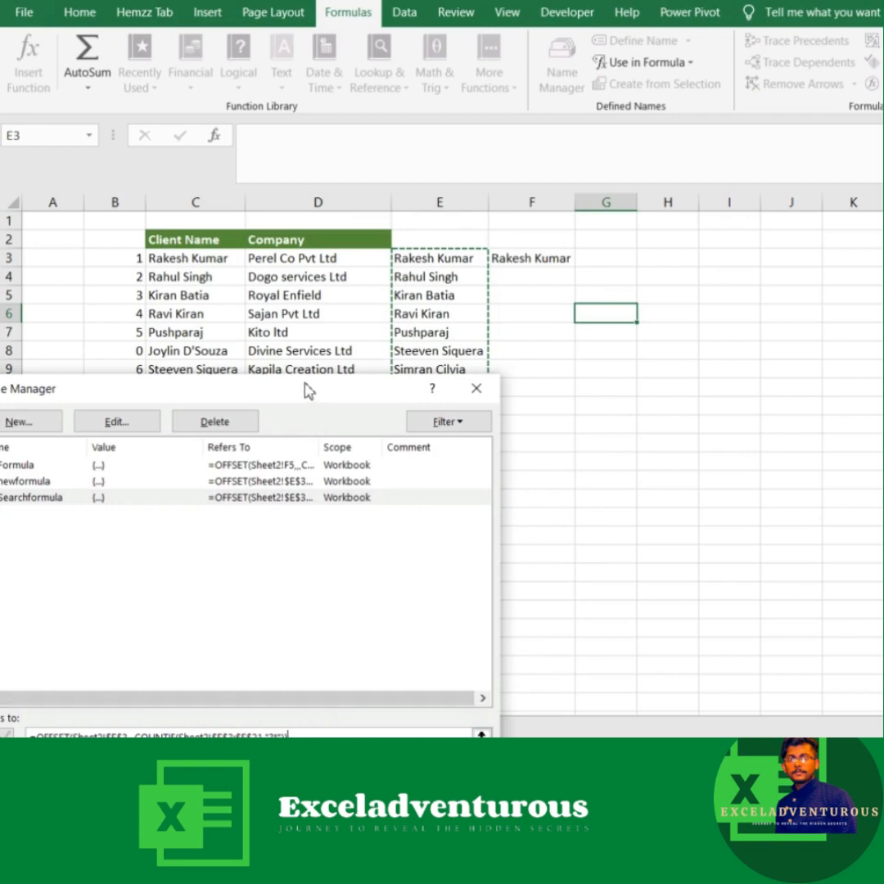
pyautogui.moveTo(306, 389); pyautogui.dragTo(191, 303)
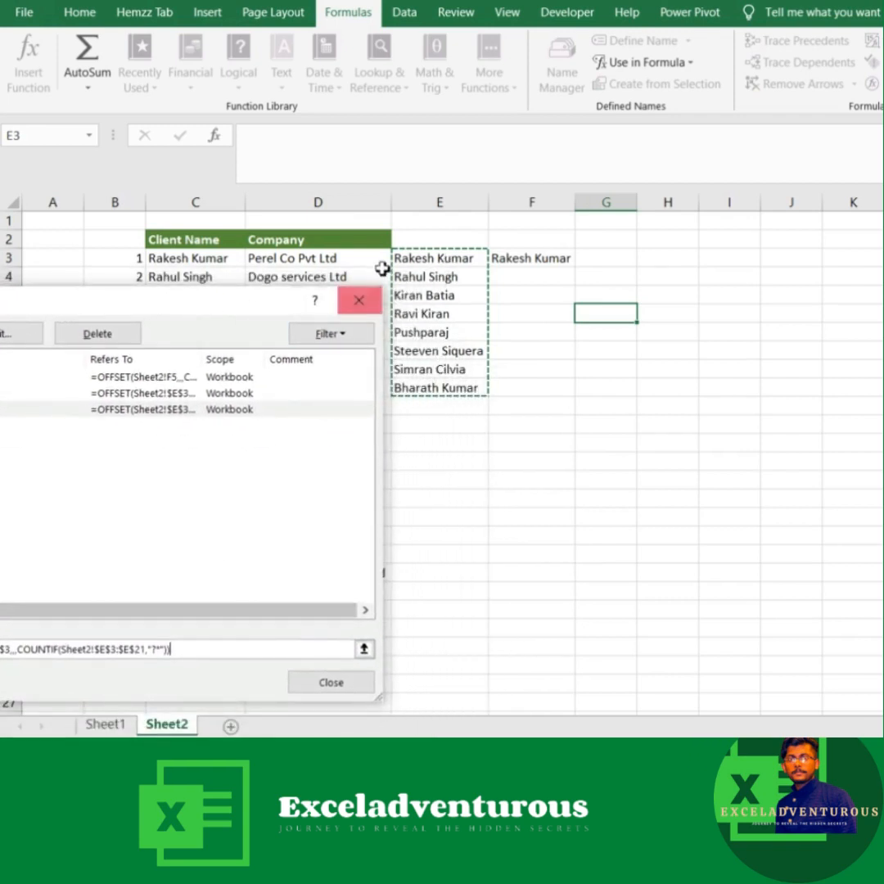
pyautogui.click(359, 302)
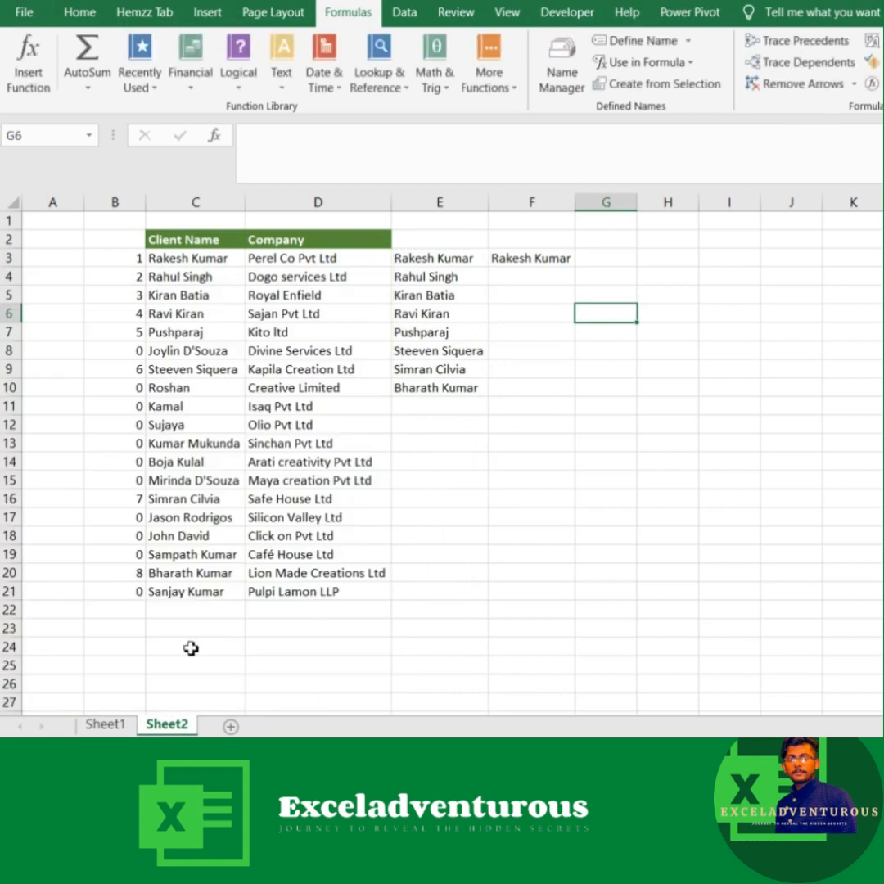
# Step: Replace the client name search text in Sheet1 B2 with Si
pyautogui.click(104, 724)
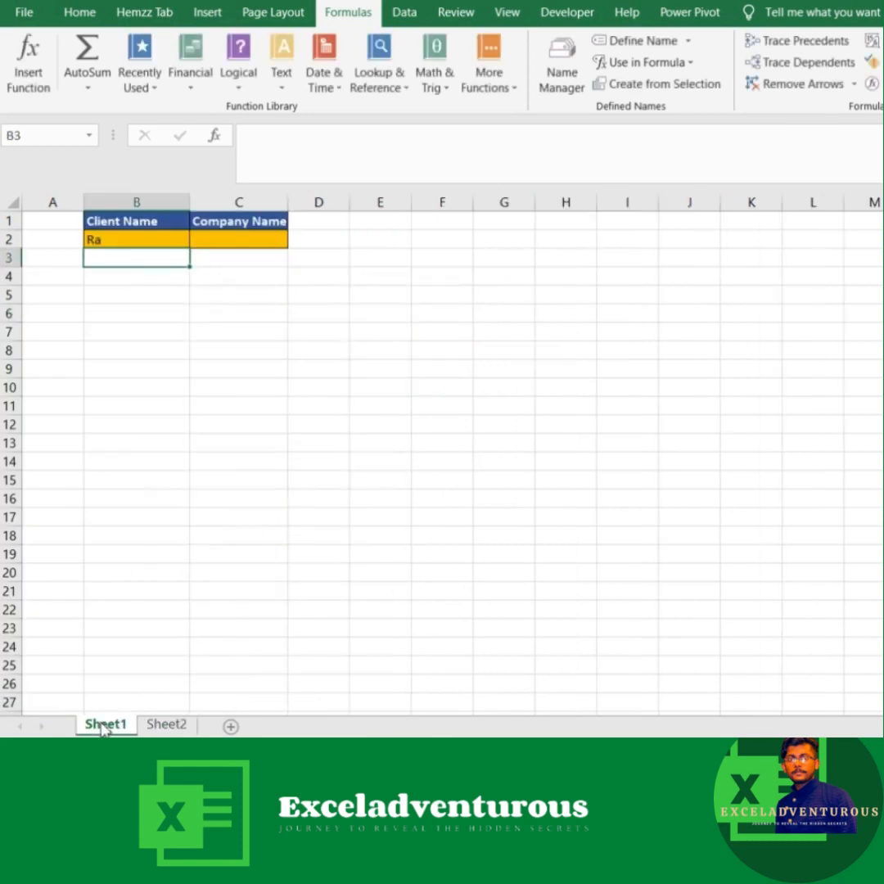
pyautogui.click(105, 243)
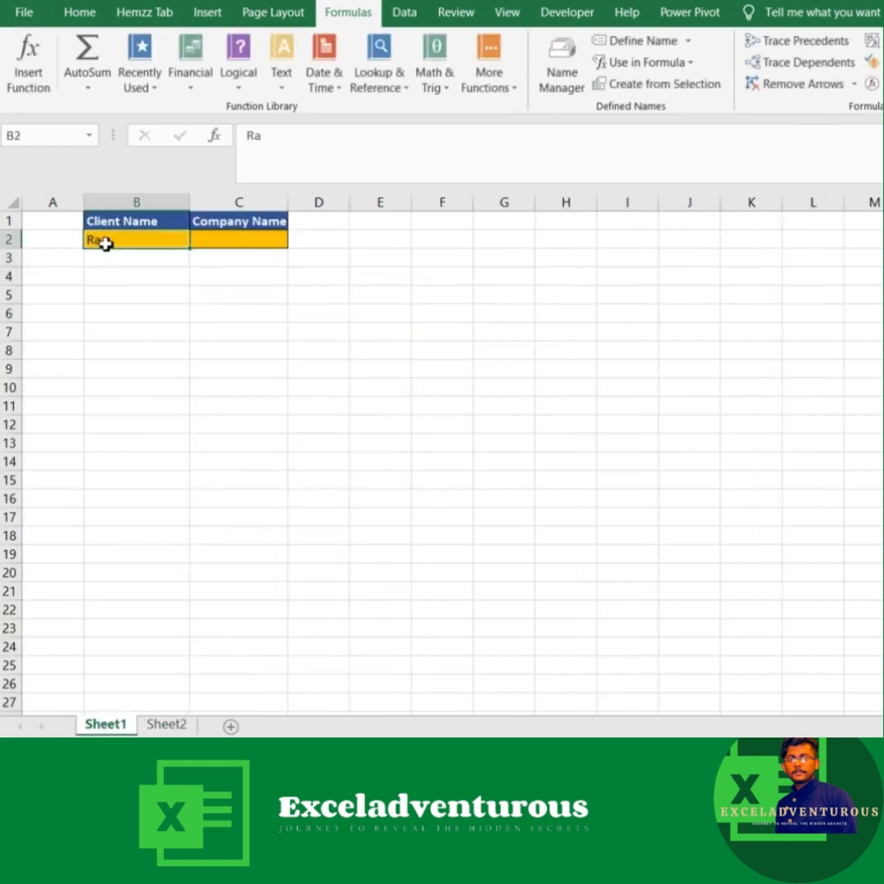
pyautogui.write('Si')
pyautogui.press('Return')
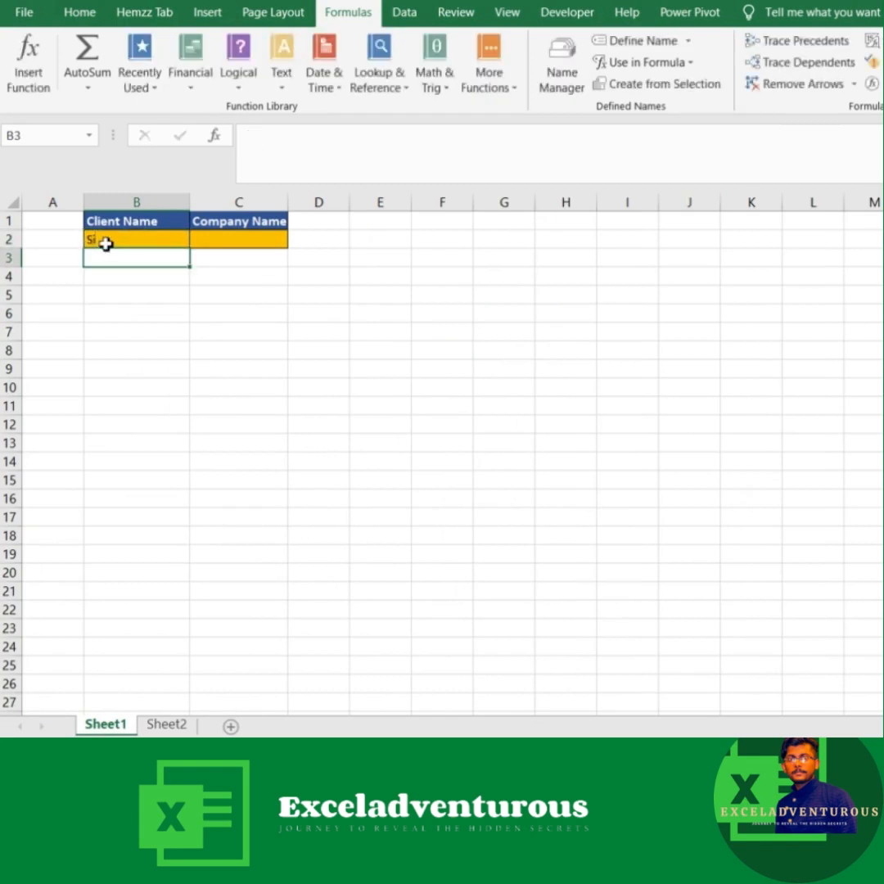
# Step: Inspect the Sheet2 range that the name Searchformula covers for the current search text, and view the OFFSET formula in F3
pyautogui.click(166, 724)
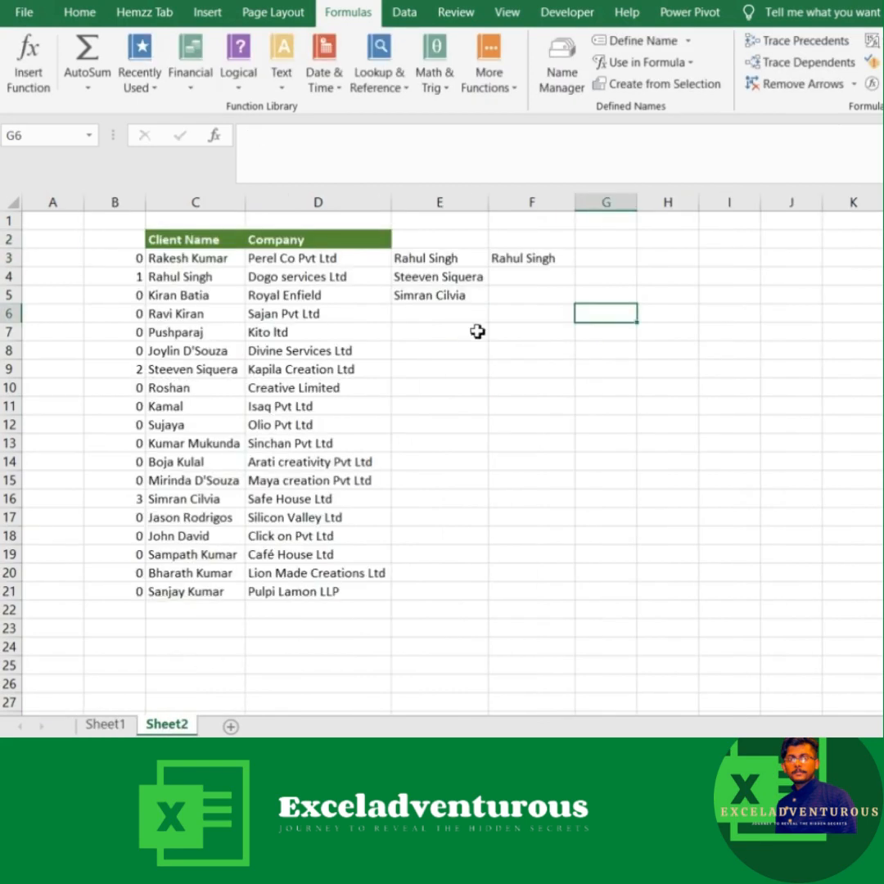
pyautogui.click(563, 74)
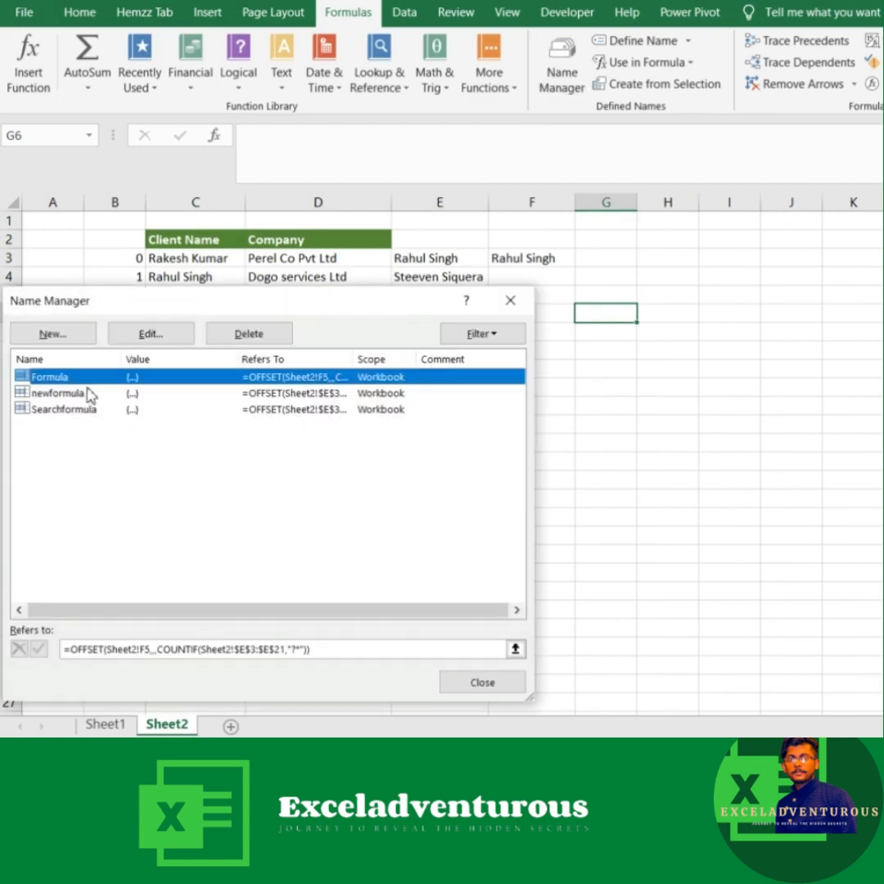
pyautogui.click(65, 410)
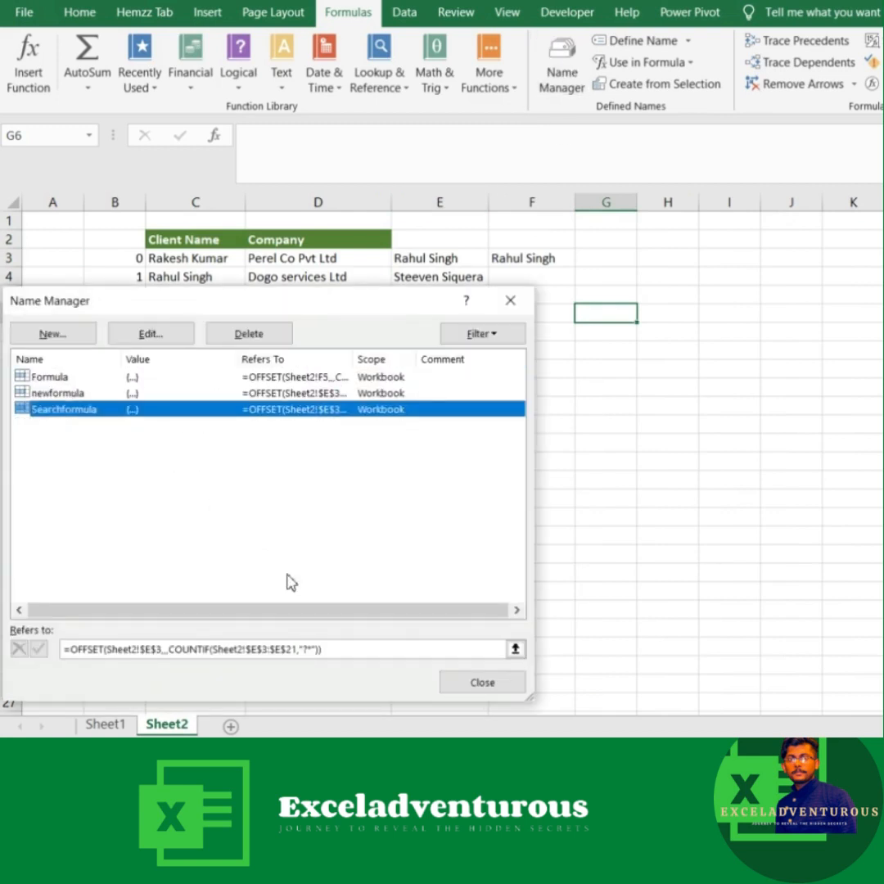
pyautogui.click(333, 652)
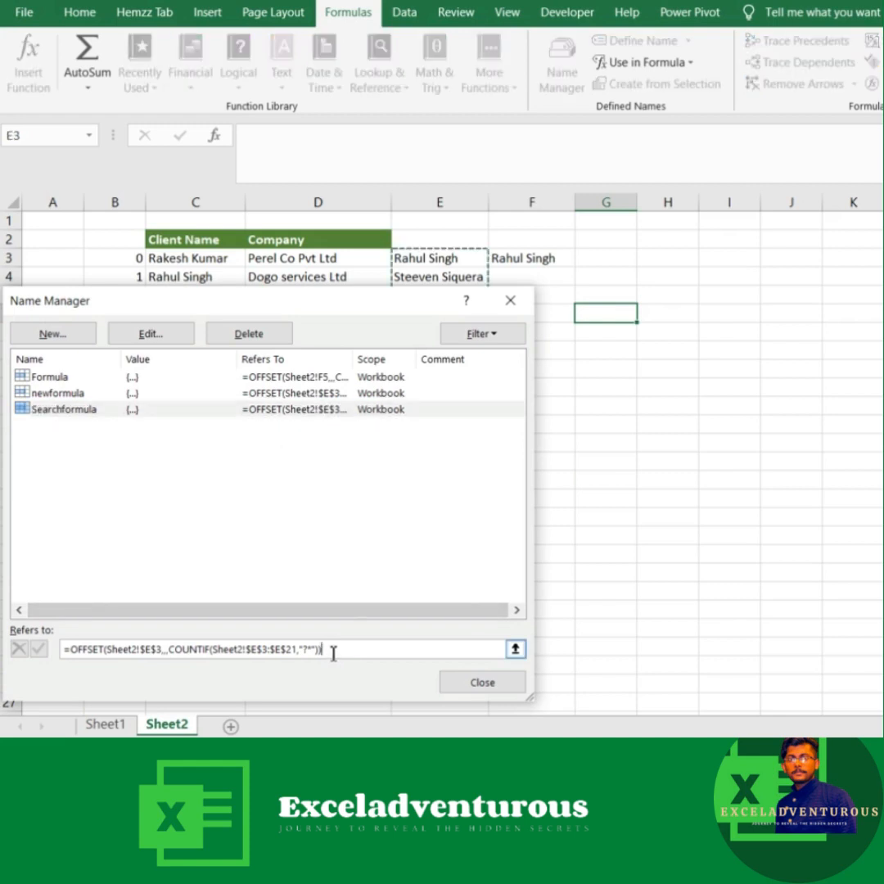
pyautogui.moveTo(384, 299); pyautogui.dragTo(251, 352)
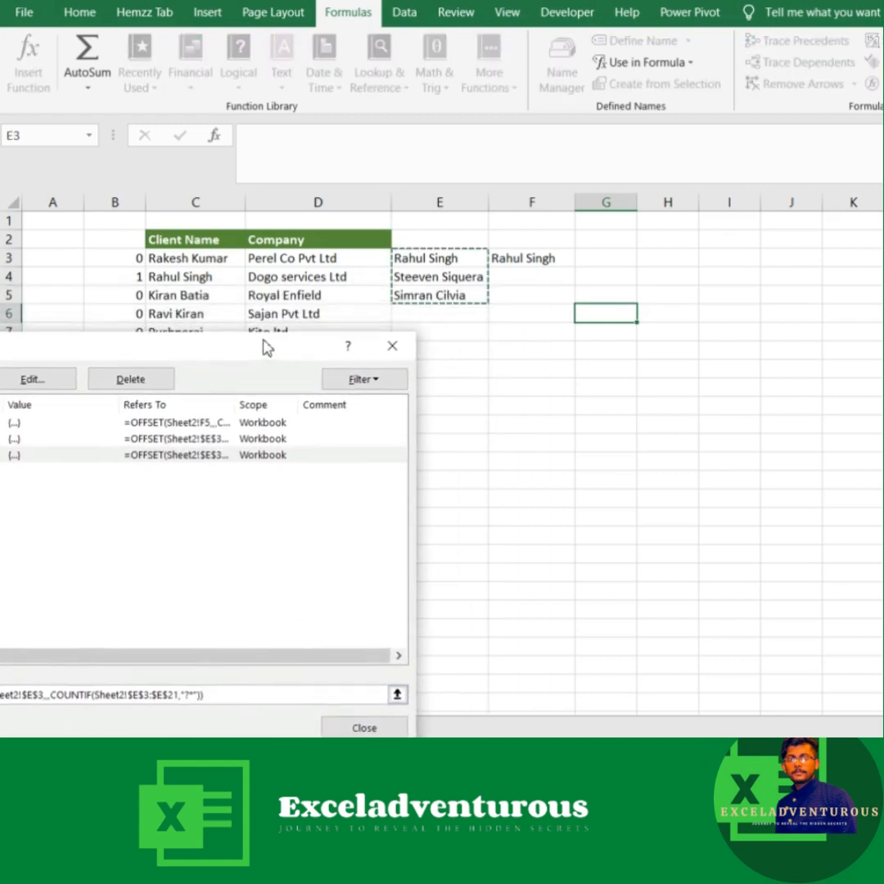
pyautogui.click(393, 347)
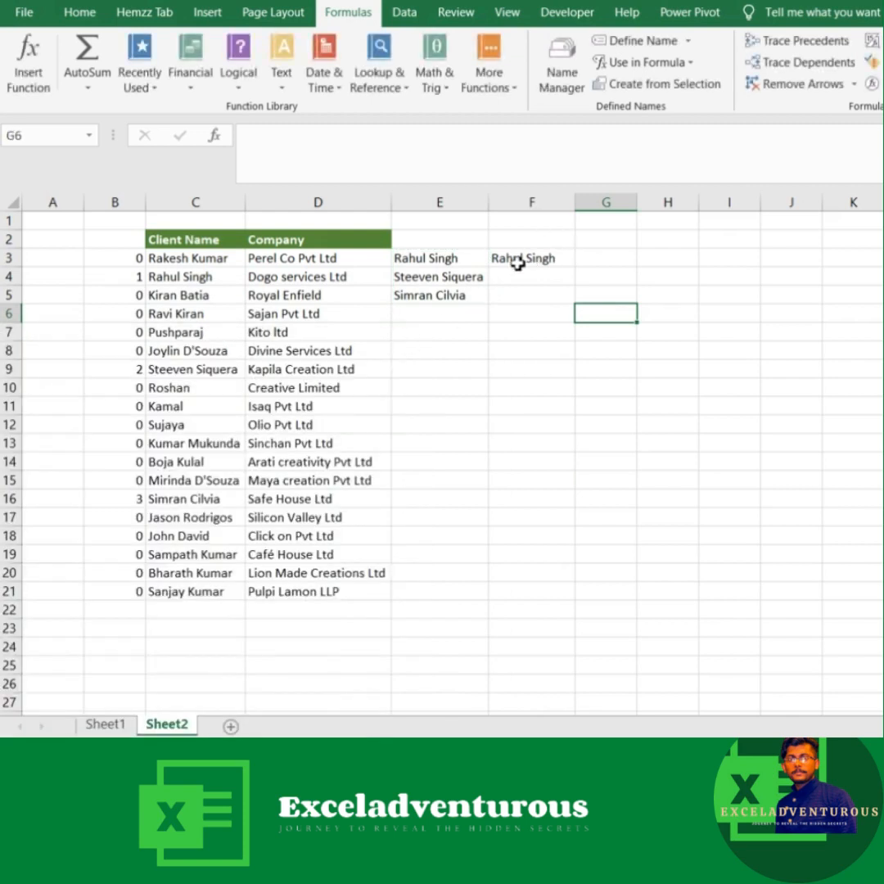
pyautogui.click(517, 260)
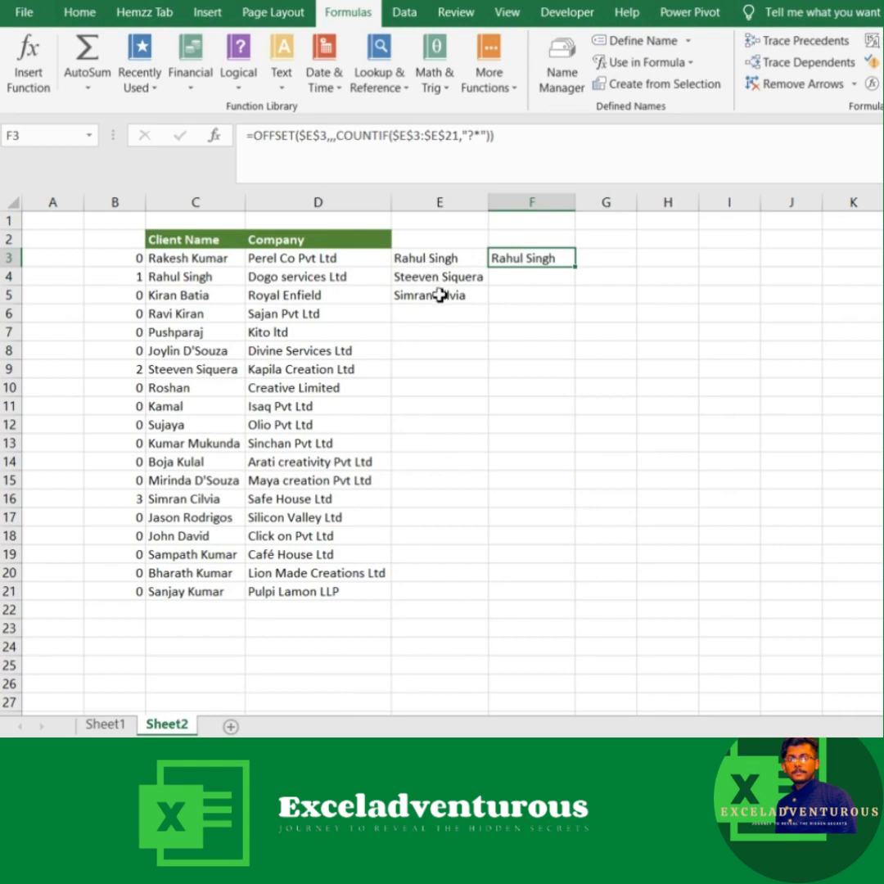
# Step: Clear the client name search text from Sheet1 B2
pyautogui.click(104, 725)
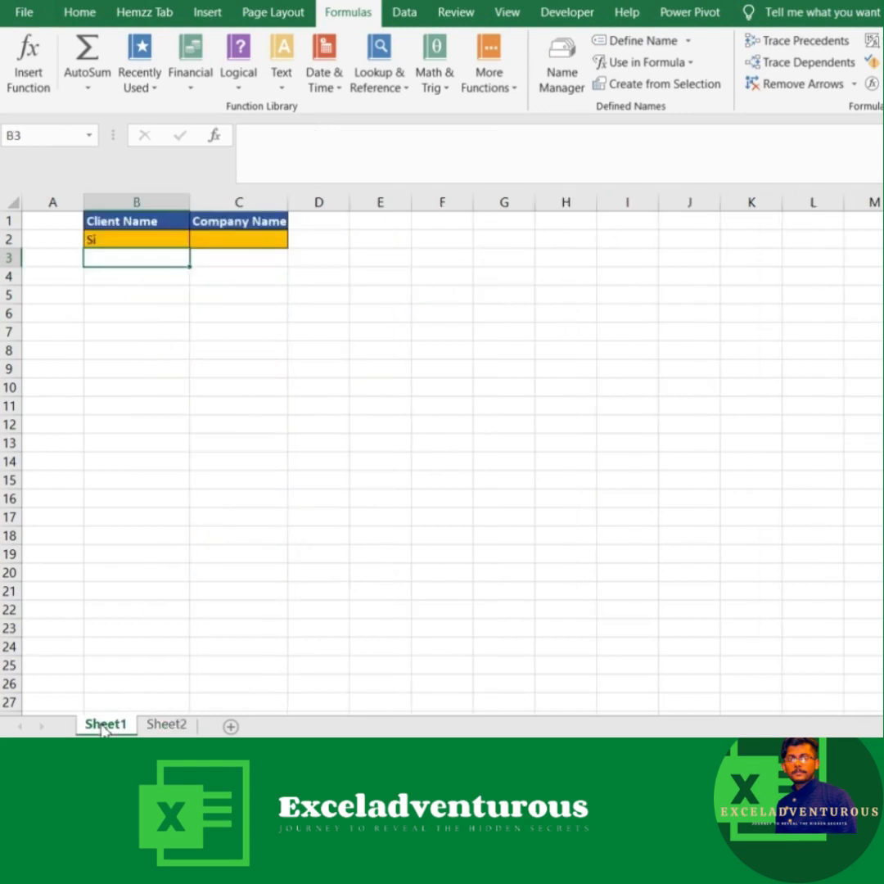
pyautogui.click(115, 239)
pyautogui.press('Delete')
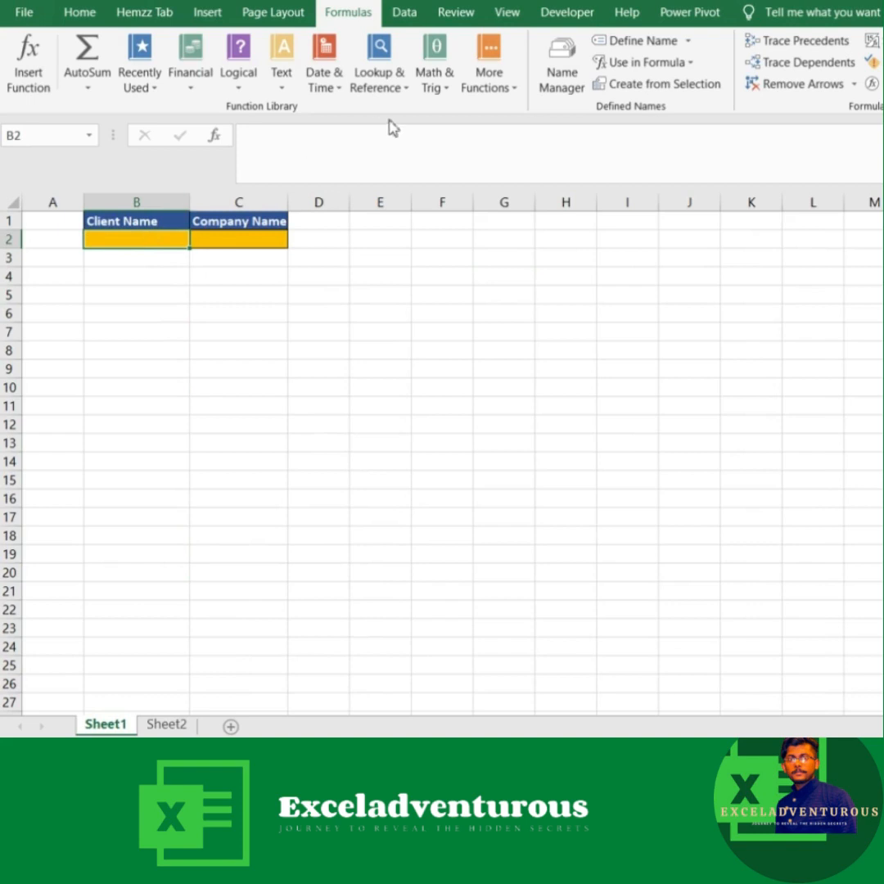
# Step: Open data validation for Sheet1 B2 and turn off the error alert shown after invalid data is entered
pyautogui.click(404, 14)
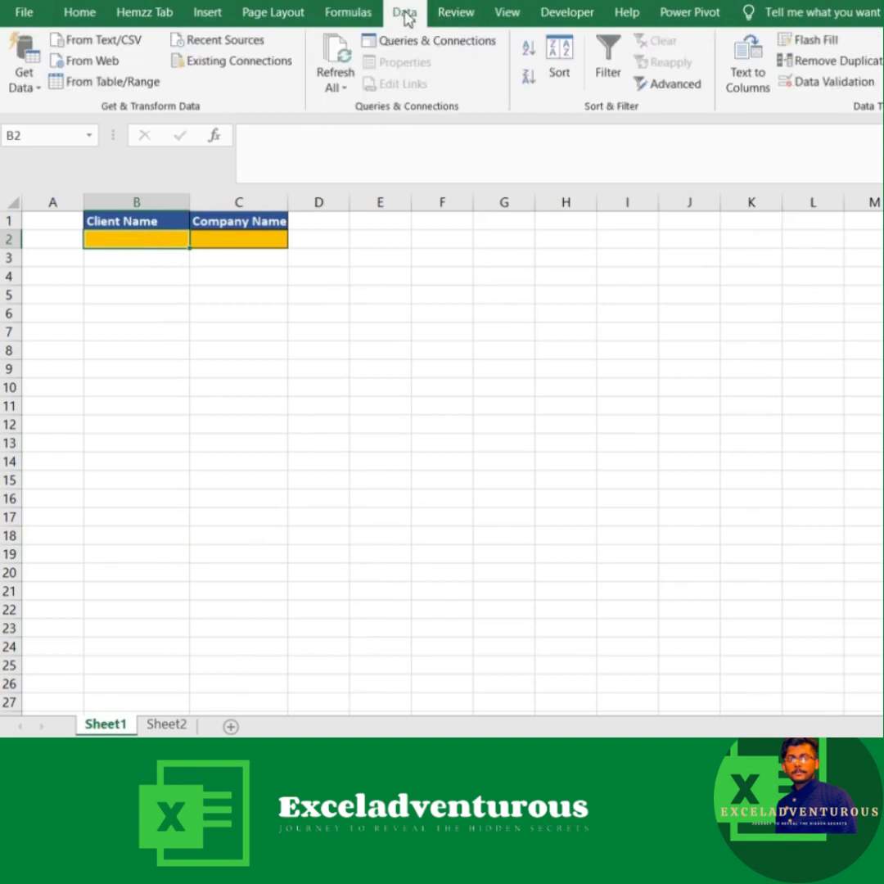
pyautogui.click(828, 81)
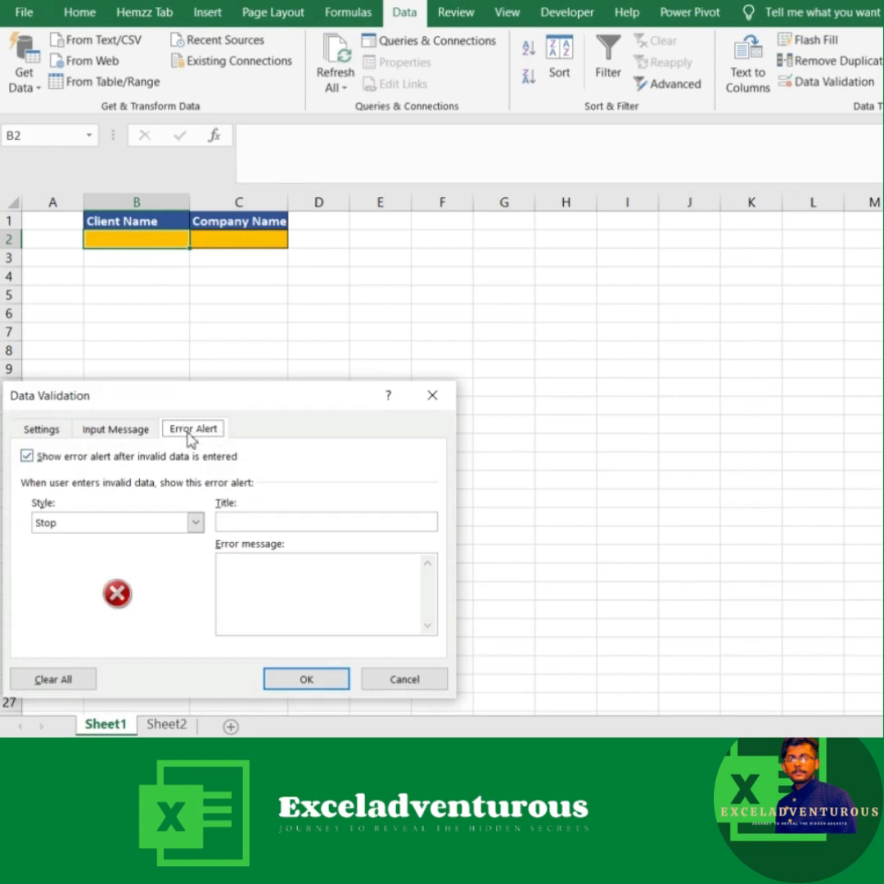
pyautogui.moveTo(253, 402); pyautogui.dragTo(330, 336)
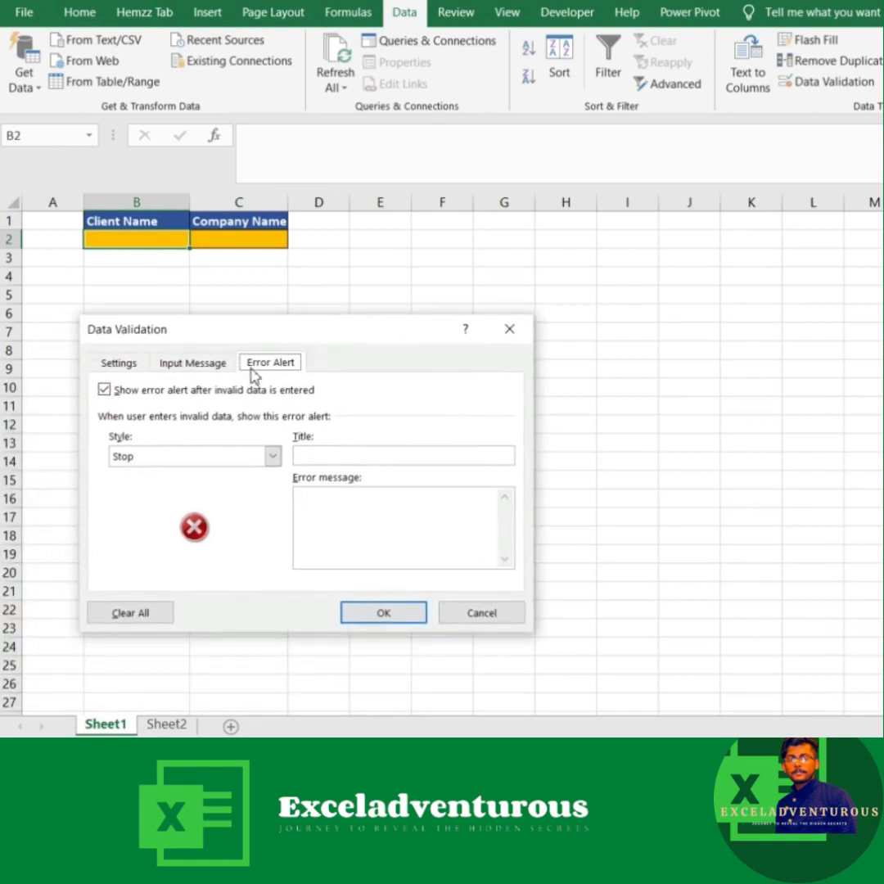
pyautogui.click(105, 391)
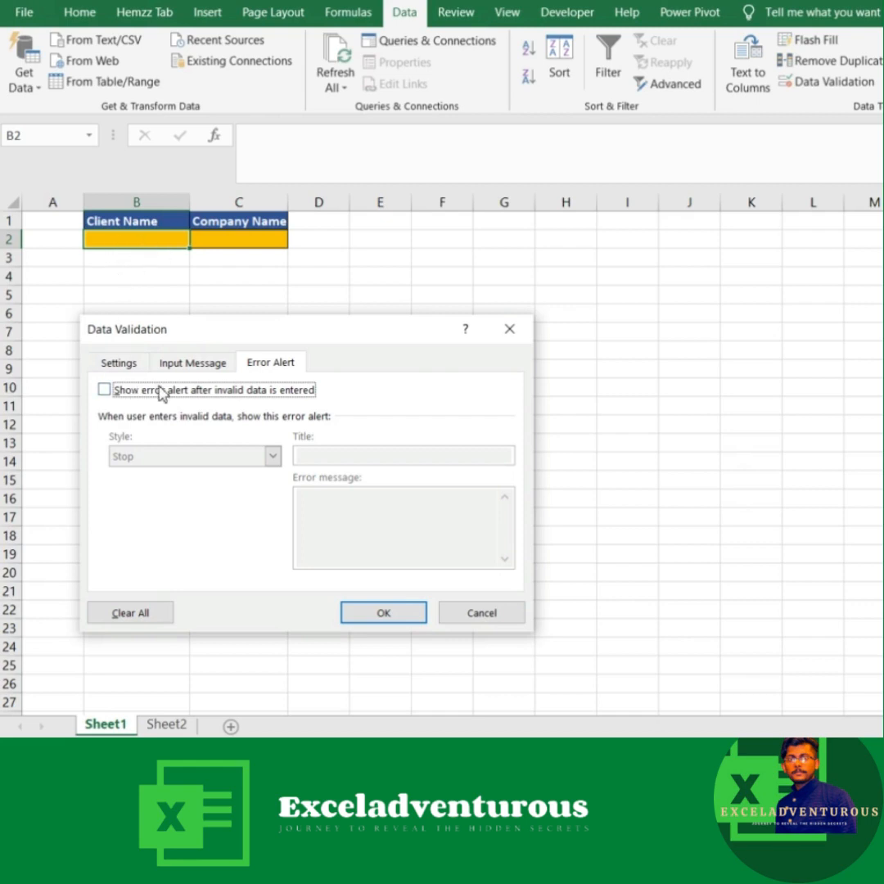
# Step: Set the validation of B2 to allow a List with the source =Searchformula, and apply it
pyautogui.click(112, 365)
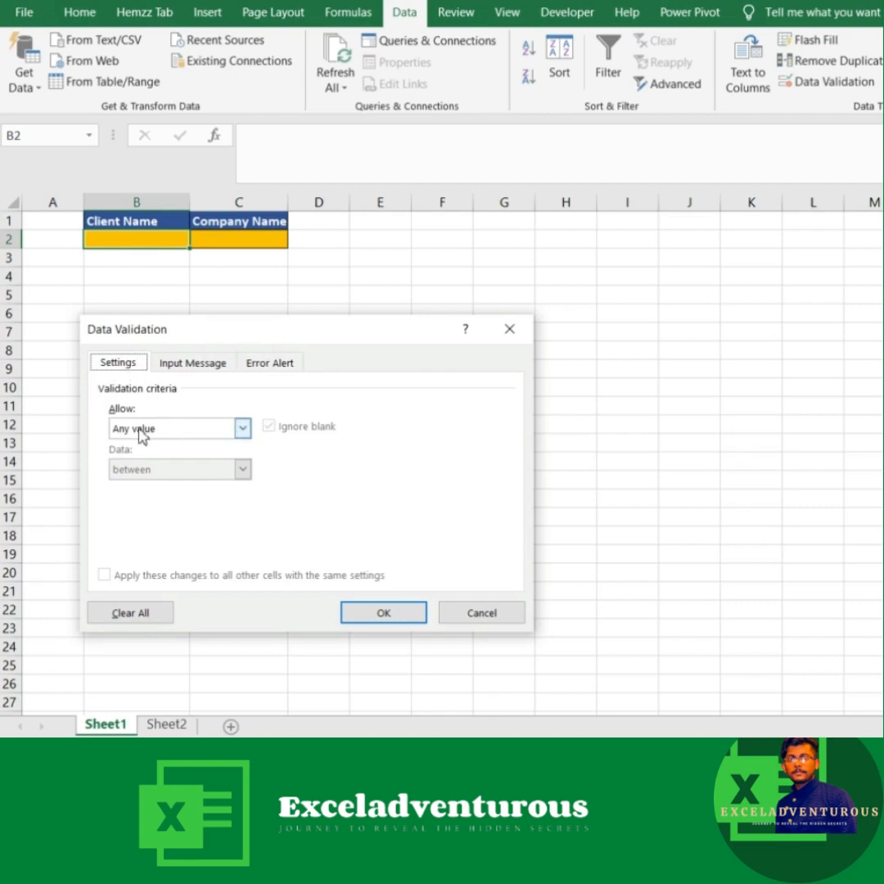
pyautogui.click(242, 428)
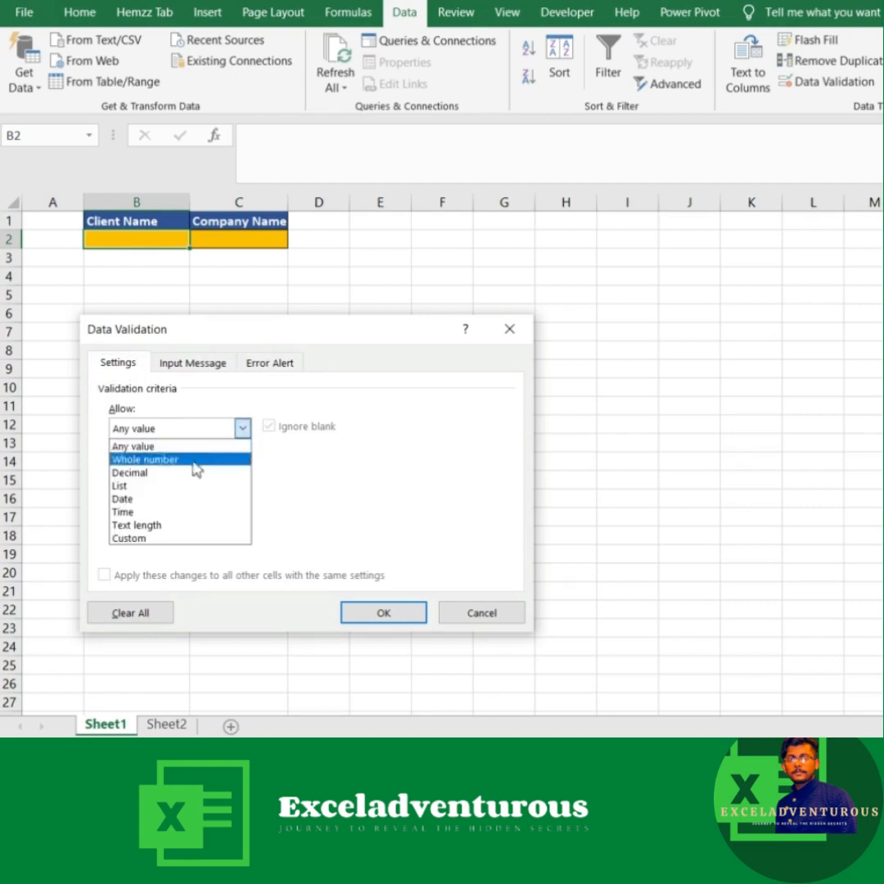
pyautogui.click(133, 487)
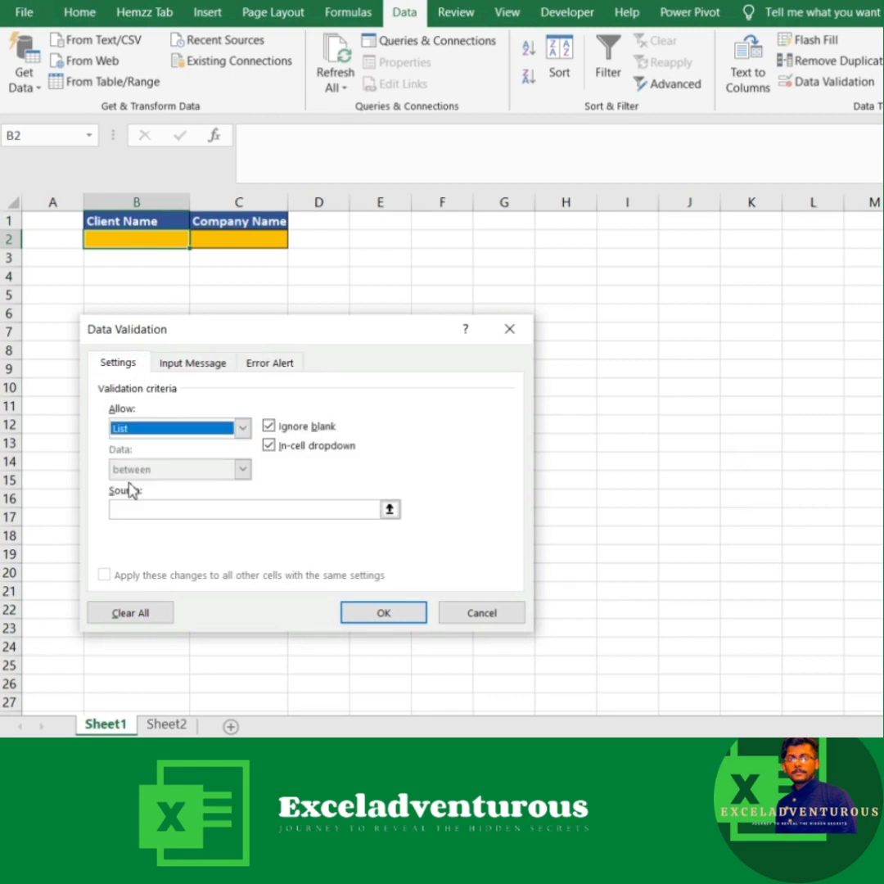
pyautogui.click(130, 512)
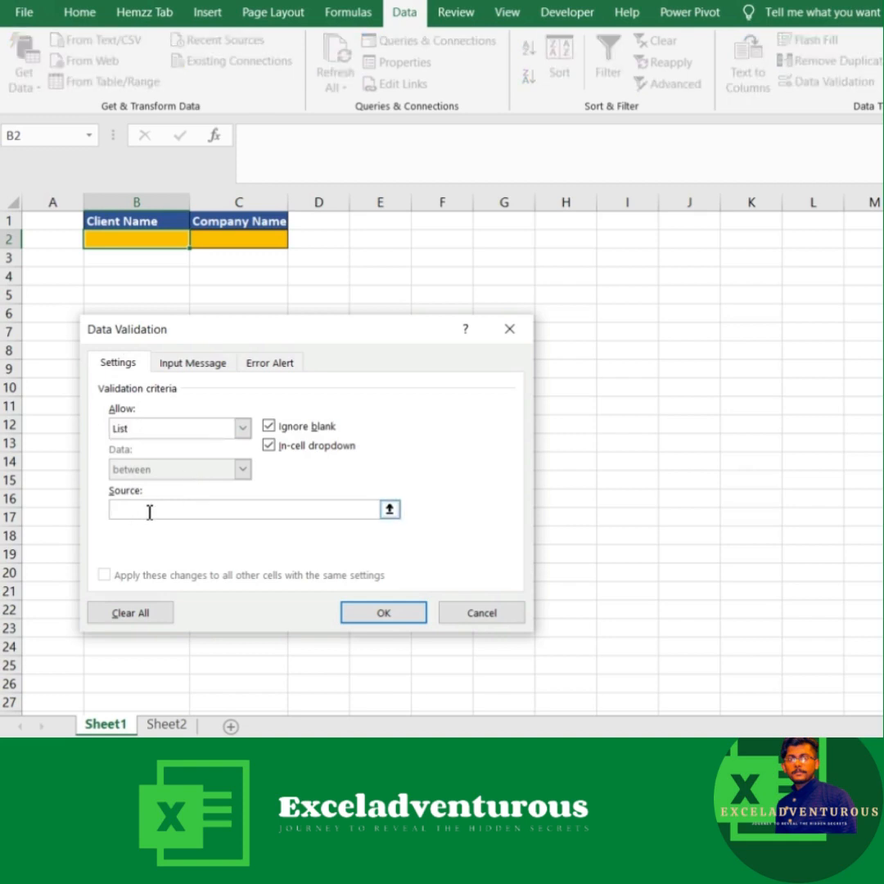
pyautogui.press('F3')
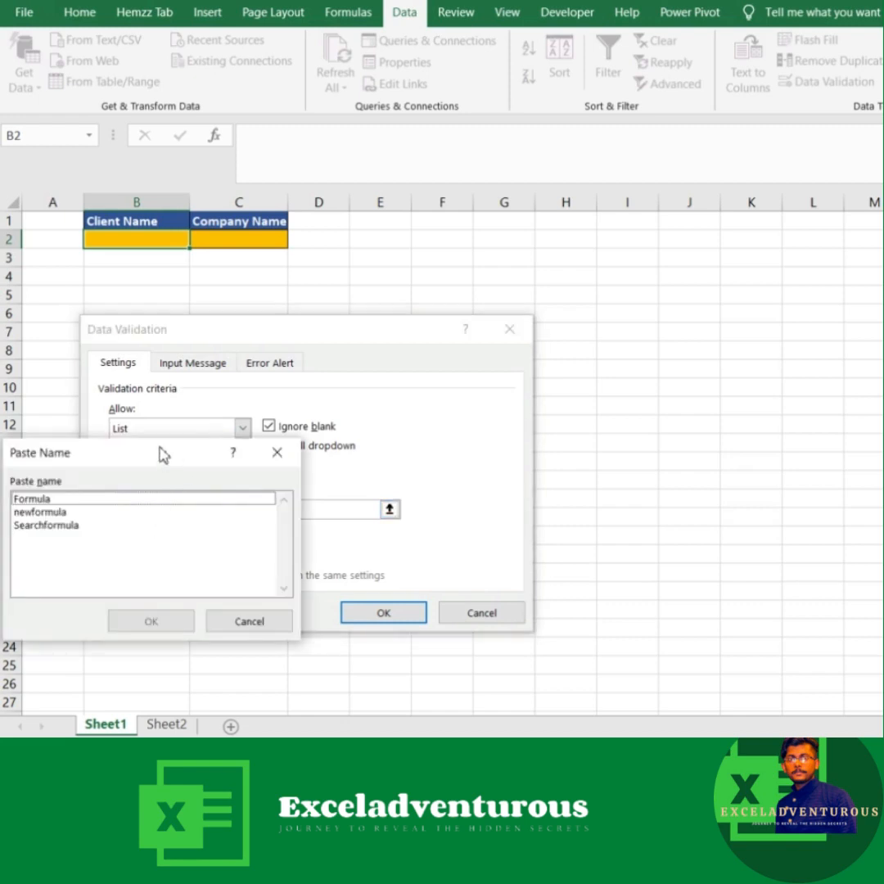
pyautogui.moveTo(162, 454); pyautogui.dragTo(401, 417)
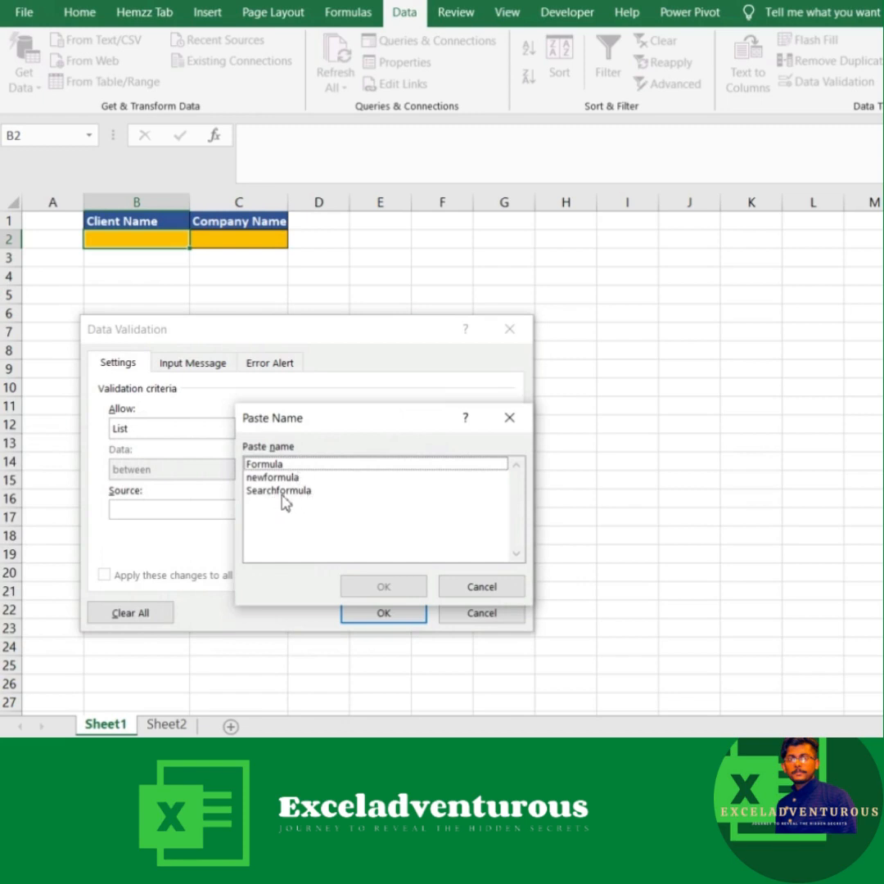
pyautogui.click(273, 494)
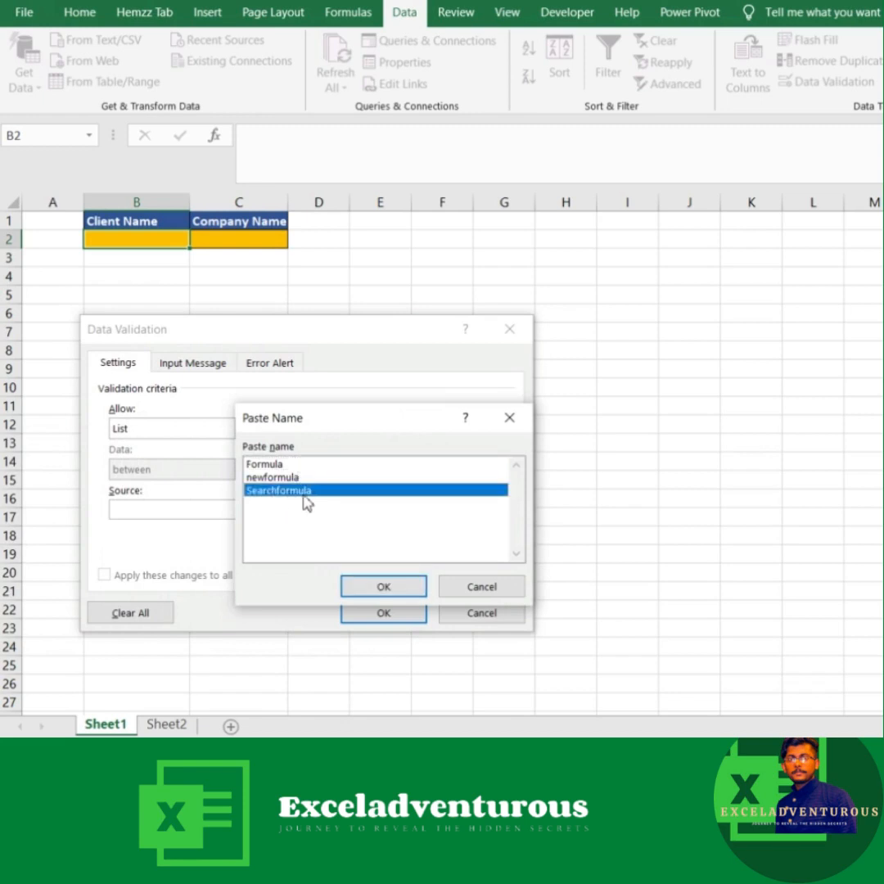
pyautogui.click(382, 586)
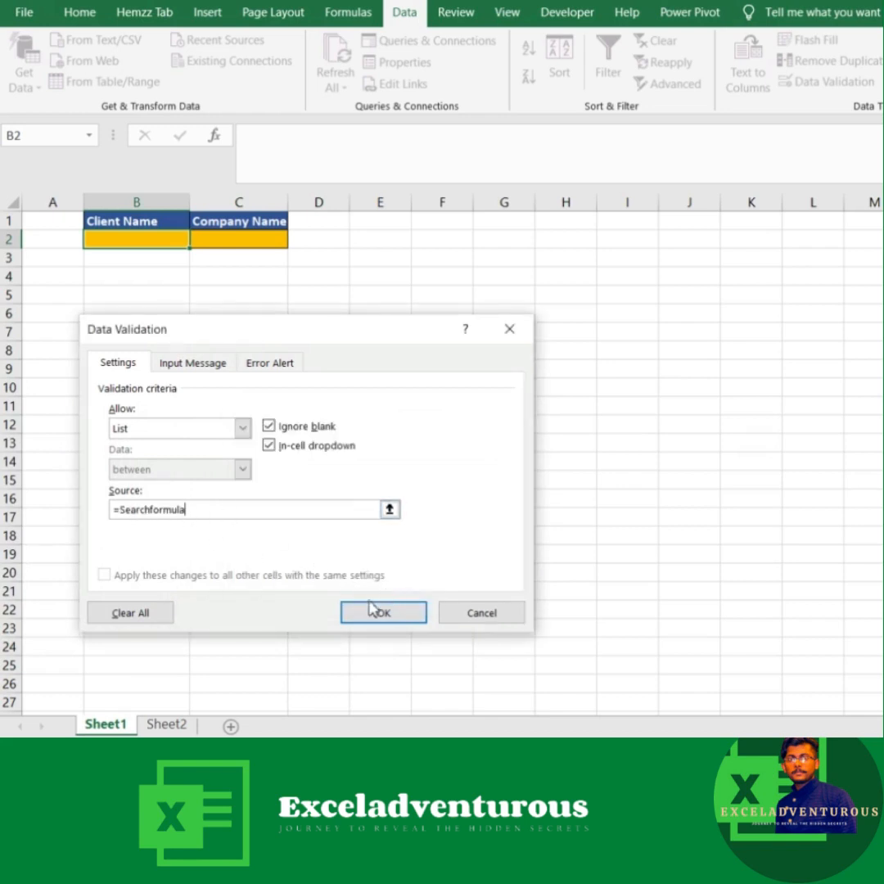
pyautogui.click(373, 614)
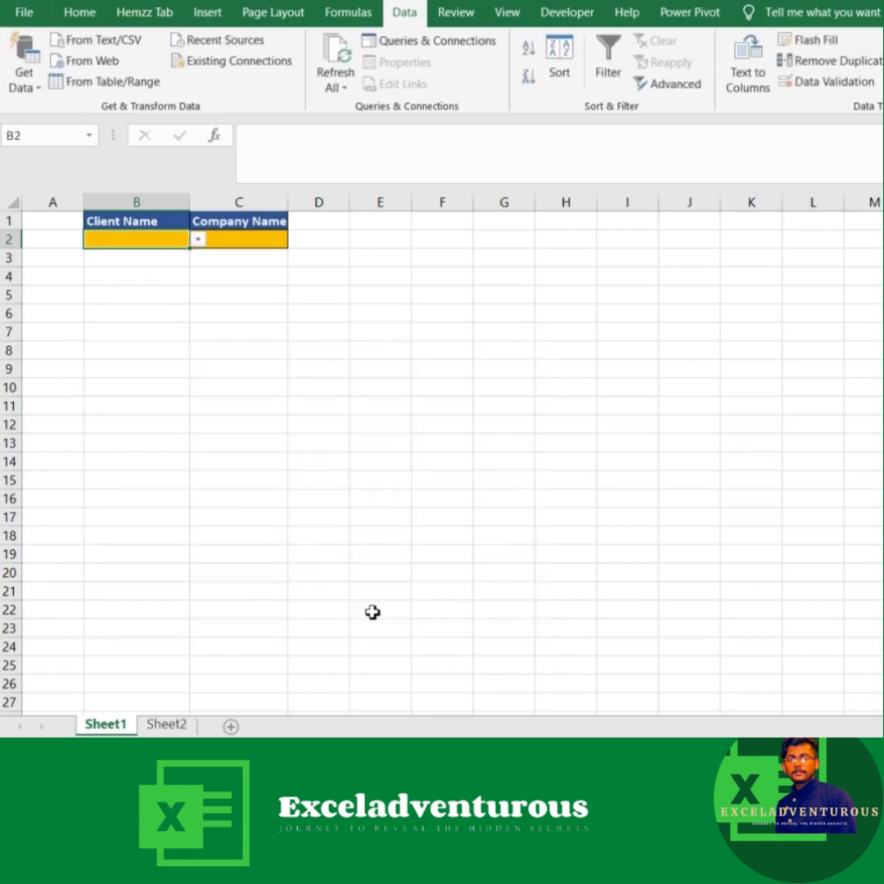
# Step: Test the B2 drop-down by viewing the unfiltered client list and the matches for the search text si
pyautogui.click(198, 239)
pyautogui.moveTo(194, 286)
pyautogui.mouseDown()
pyautogui.moveTo(197, 341)
pyautogui.moveTo(195, 280)
pyautogui.mouseUp()
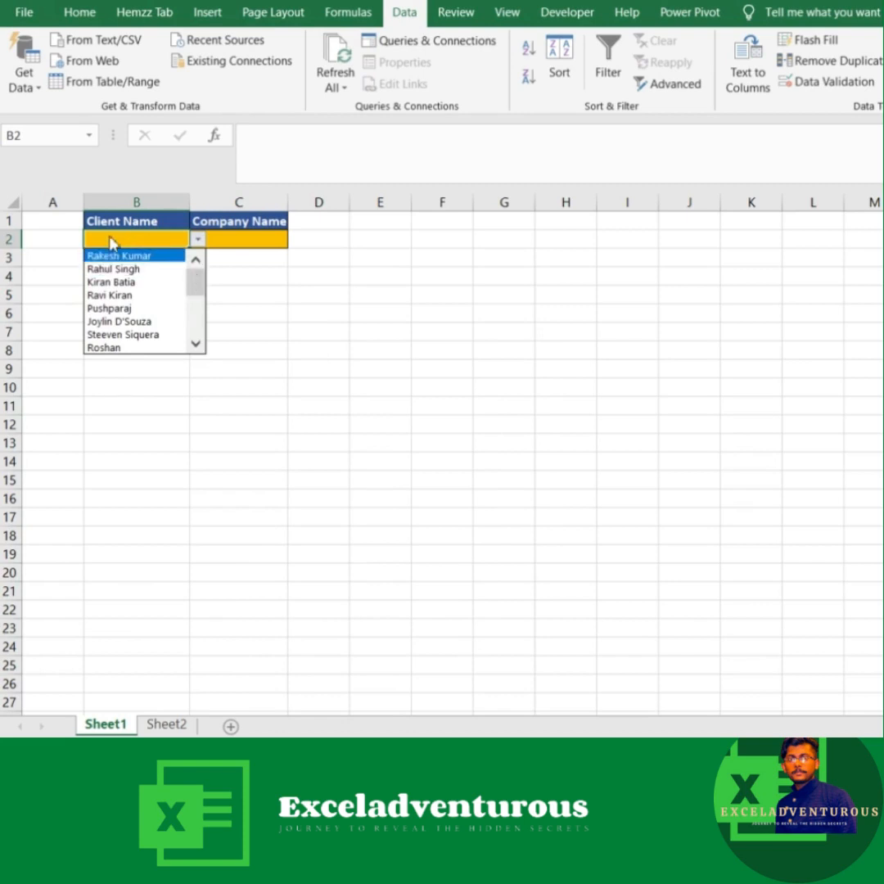
pyautogui.click(110, 238)
pyautogui.write('si')
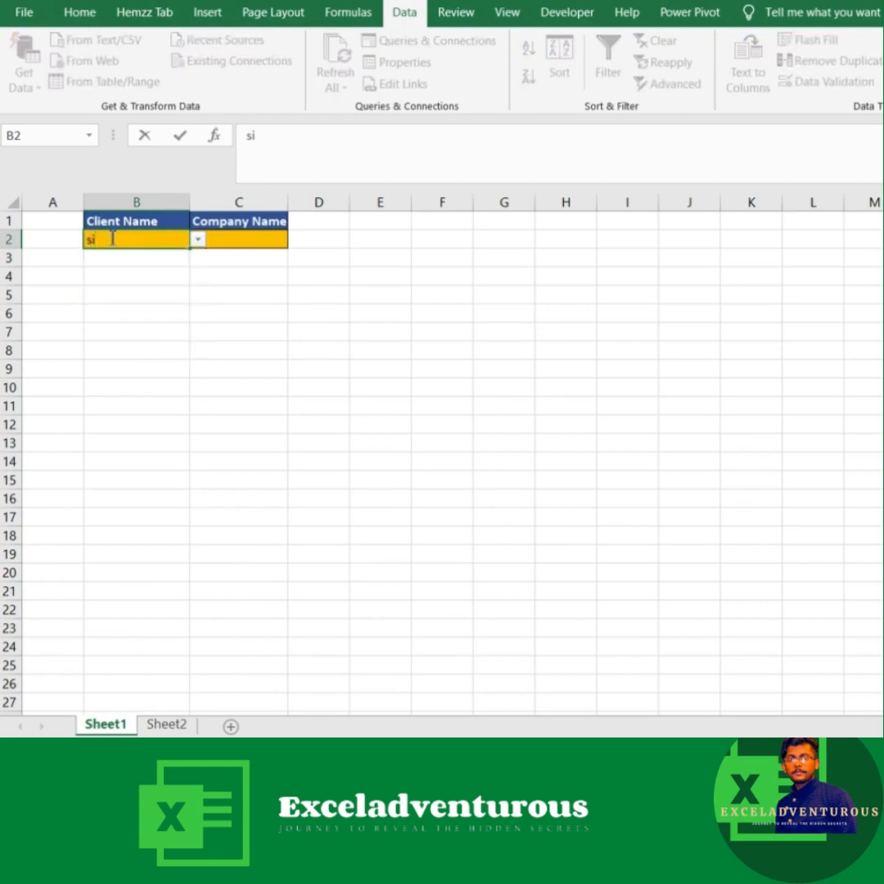
pyautogui.click(197, 240)
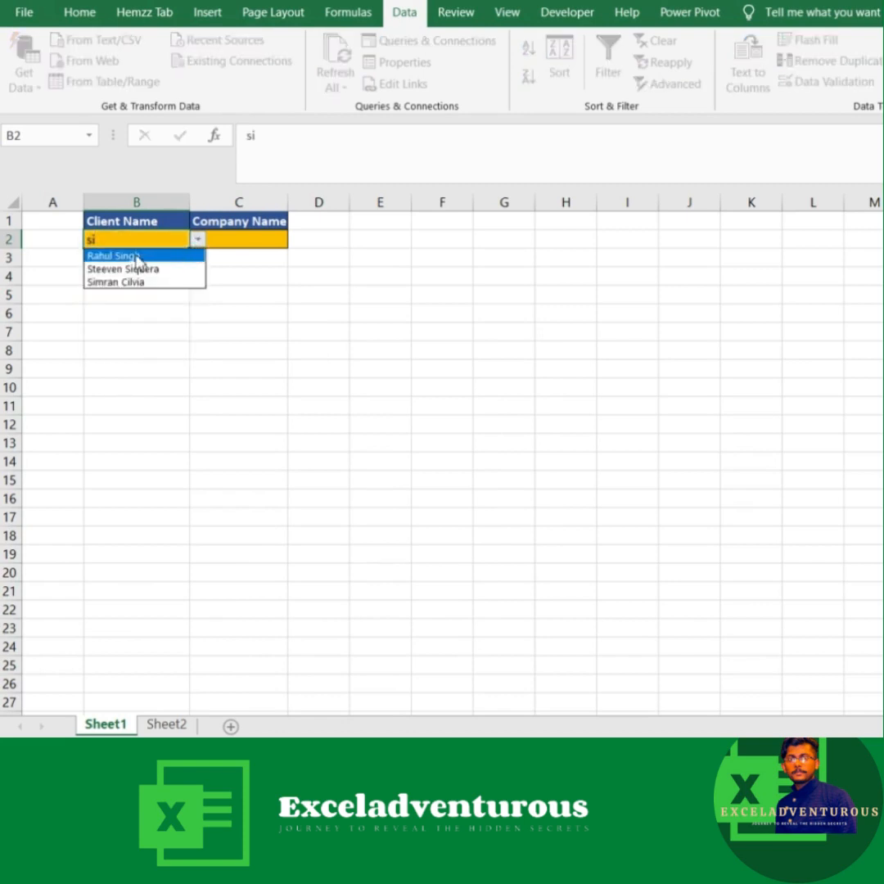
pyautogui.click(111, 238)
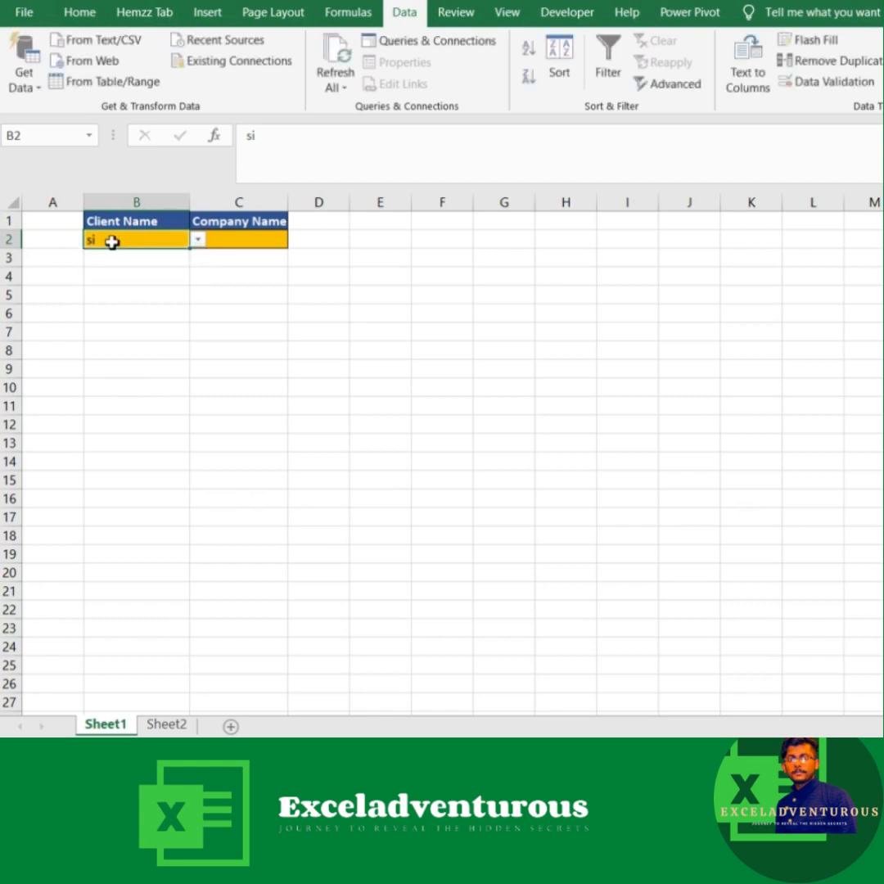
# Step: Test the B2 drop-down with the search text Ra, and clear the cell after viewing the matches
pyautogui.press('BackSpace')
pyautogui.write('Ra')
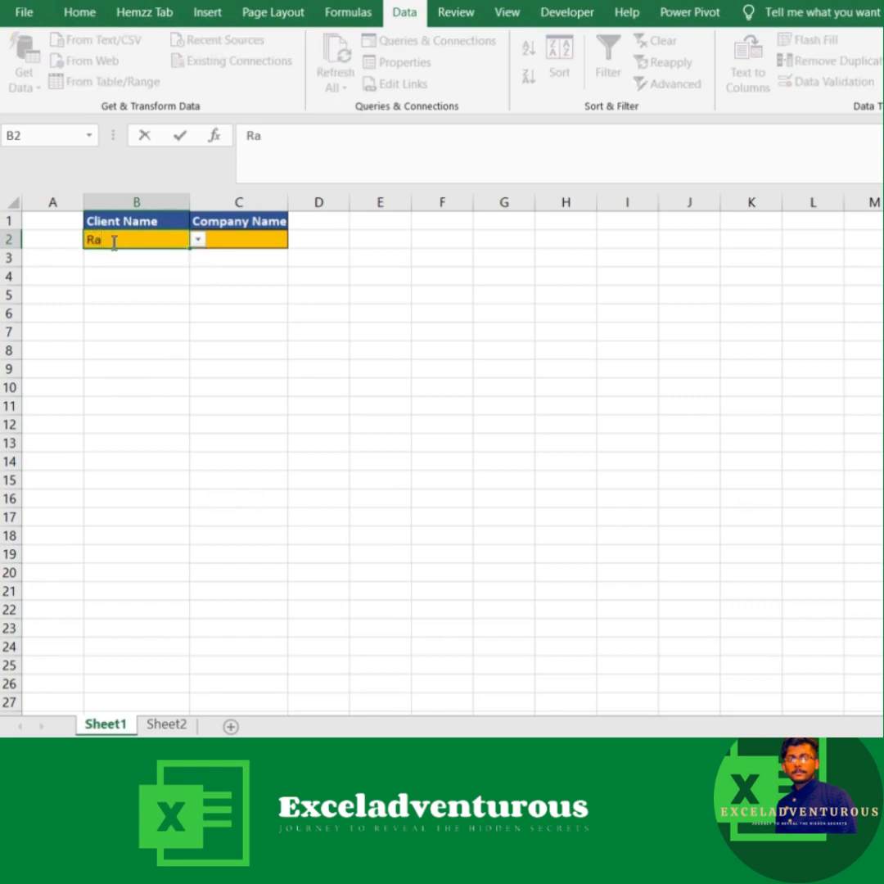
pyautogui.click(197, 239)
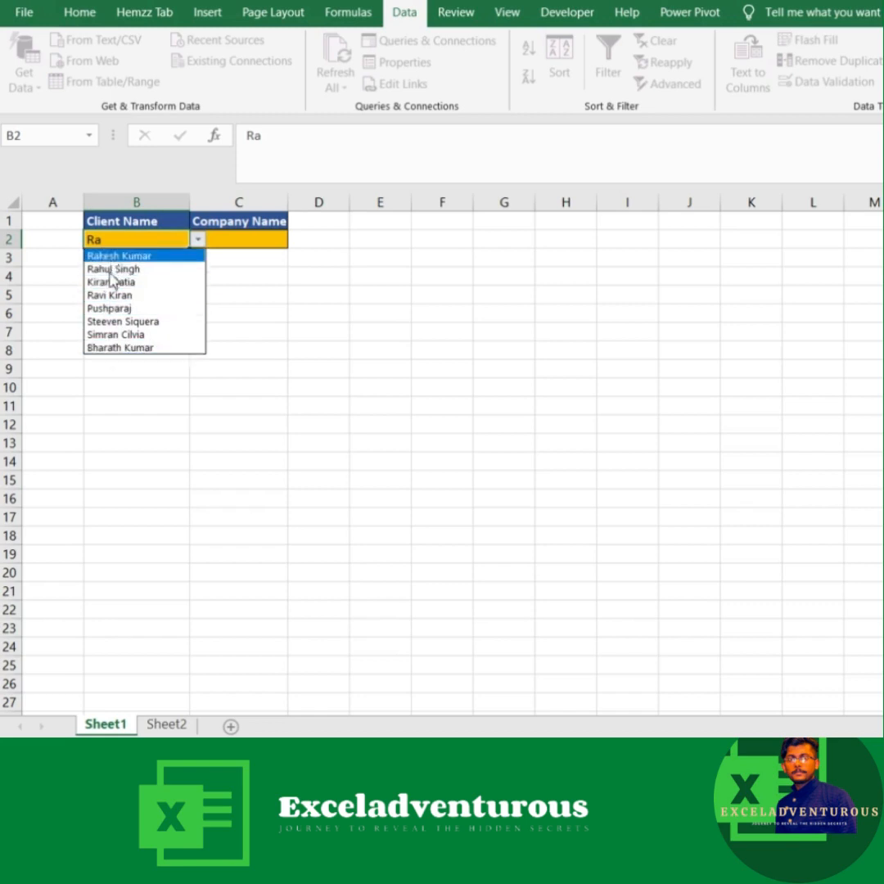
pyautogui.press('Escape')
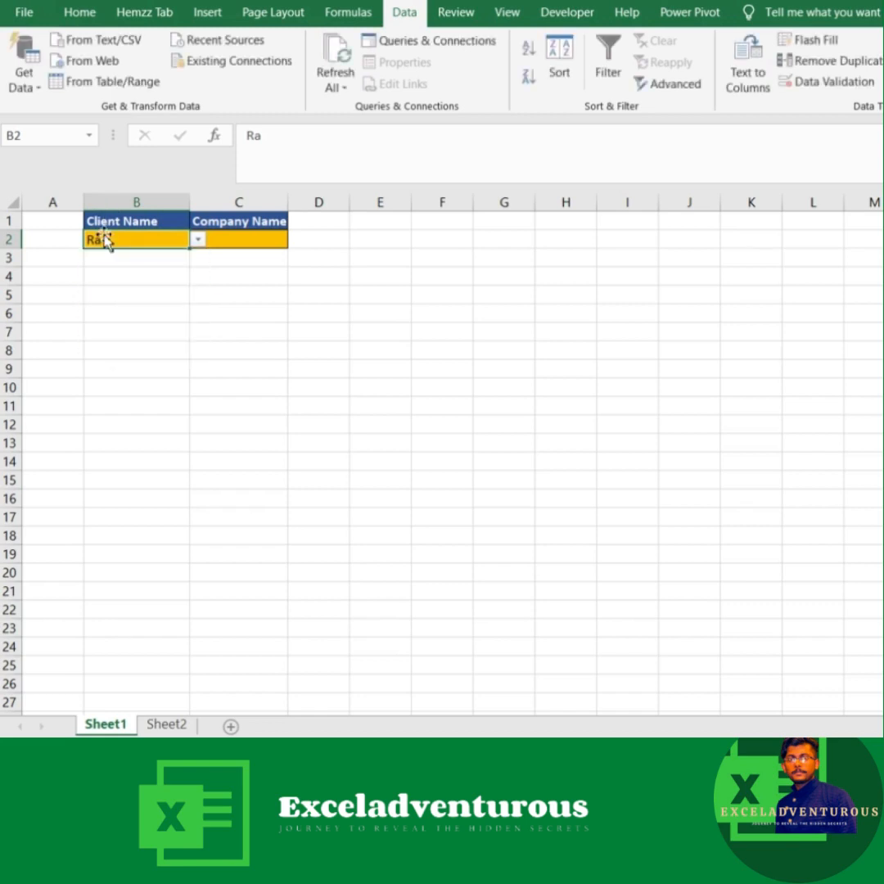
pyautogui.press('Escape')
pyautogui.click(205, 276)
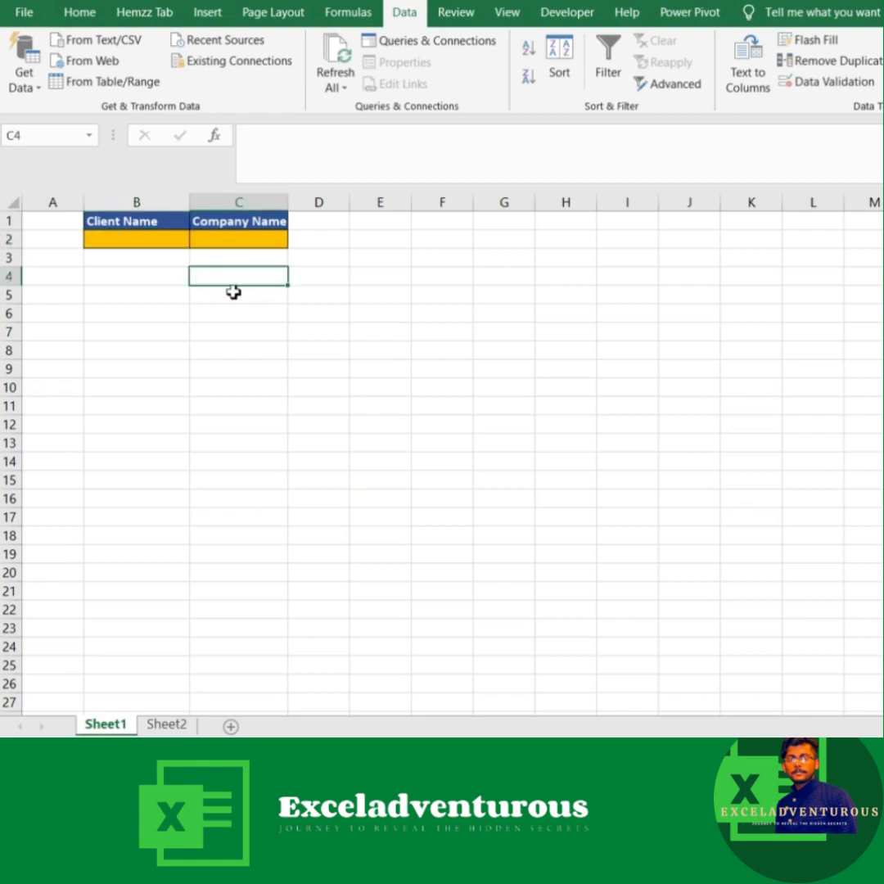